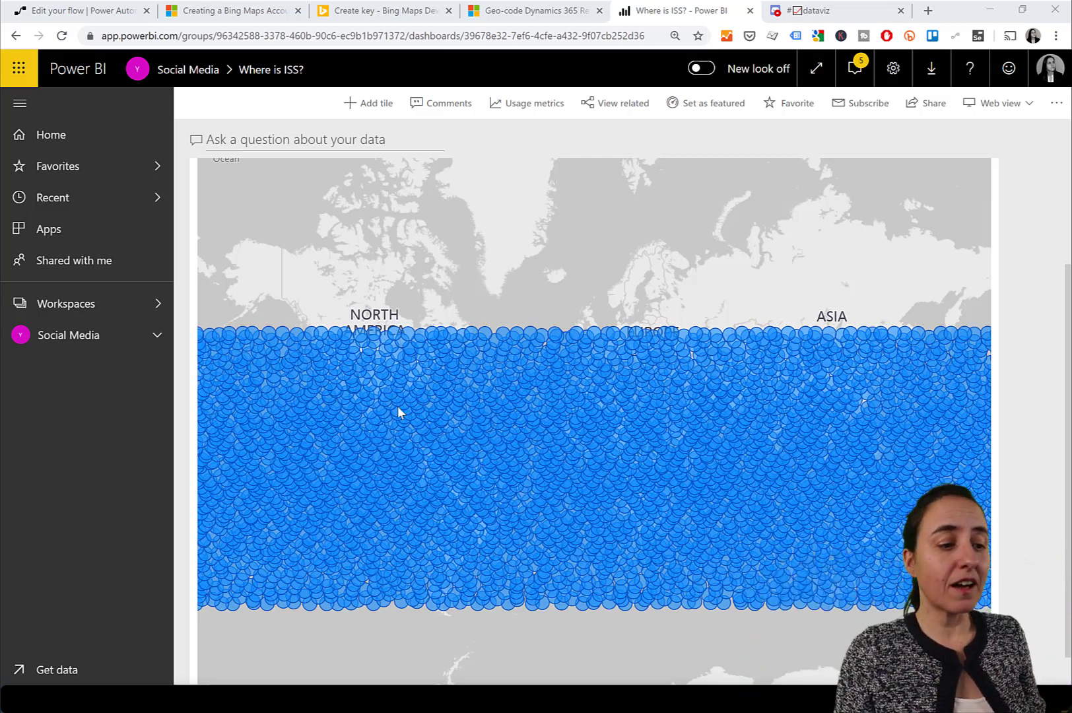
Switch to the Say hi to the iss report in Power BI Desktop and maximize its window.
{"action": "scroll", "coordinate": [480, 410], "scroll_direction": "down", "scroll_amount": 1}
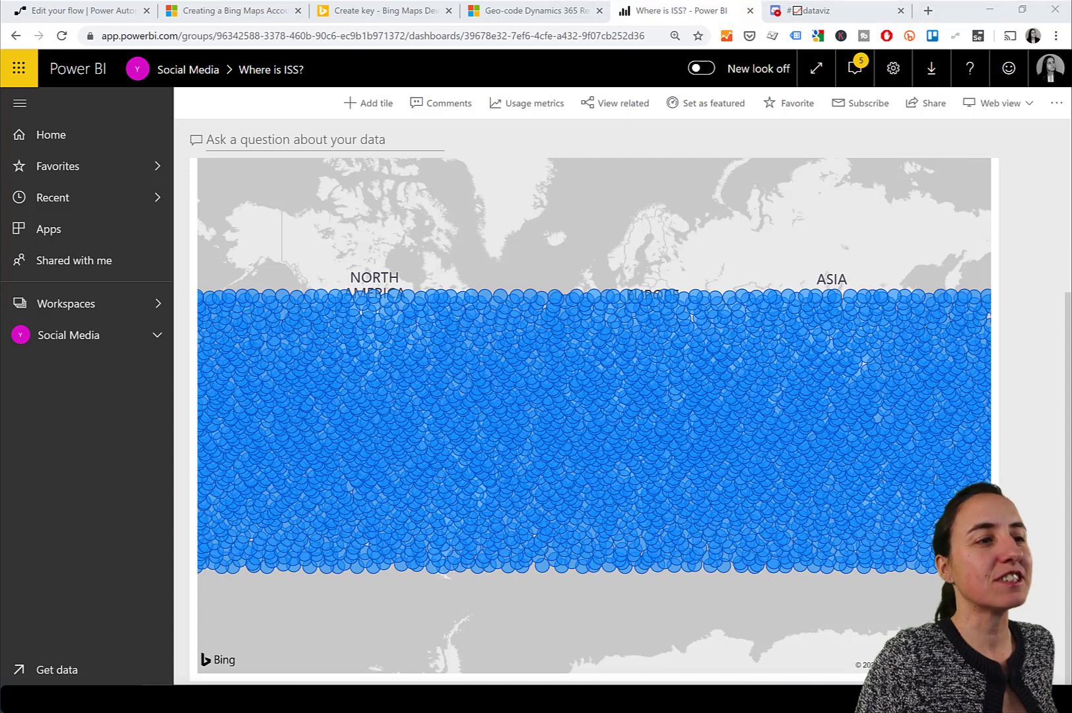
{"action": "key", "text": "alt+Tab"}
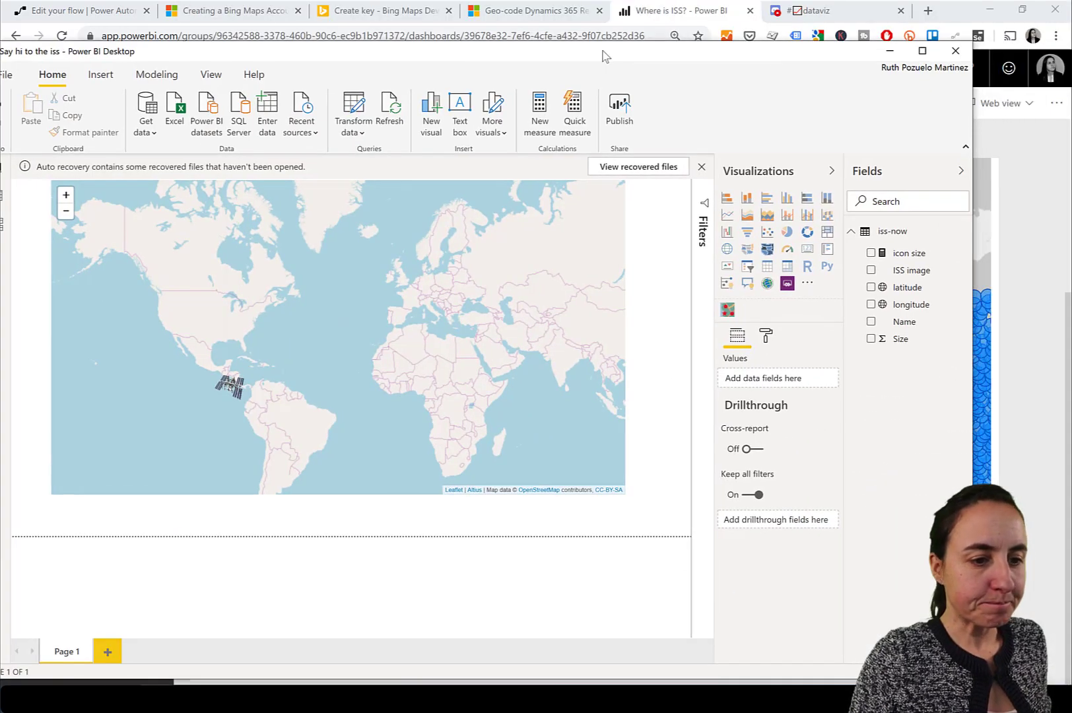
{"action": "left_click", "coordinate": [922, 51]}
{"action": "mouse_move", "coordinate": [276, 372]}
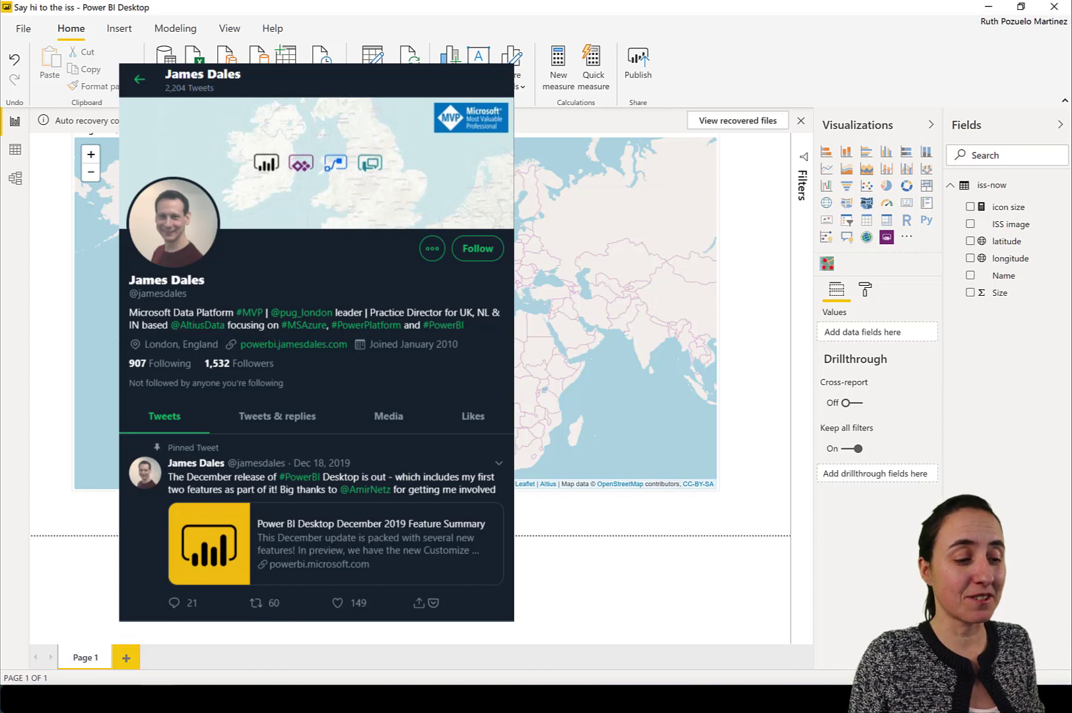
Select the ISS map visual and examine which fields are assigned to its category, icon, coordinates and size.
{"action": "left_click", "coordinate": [682, 265]}
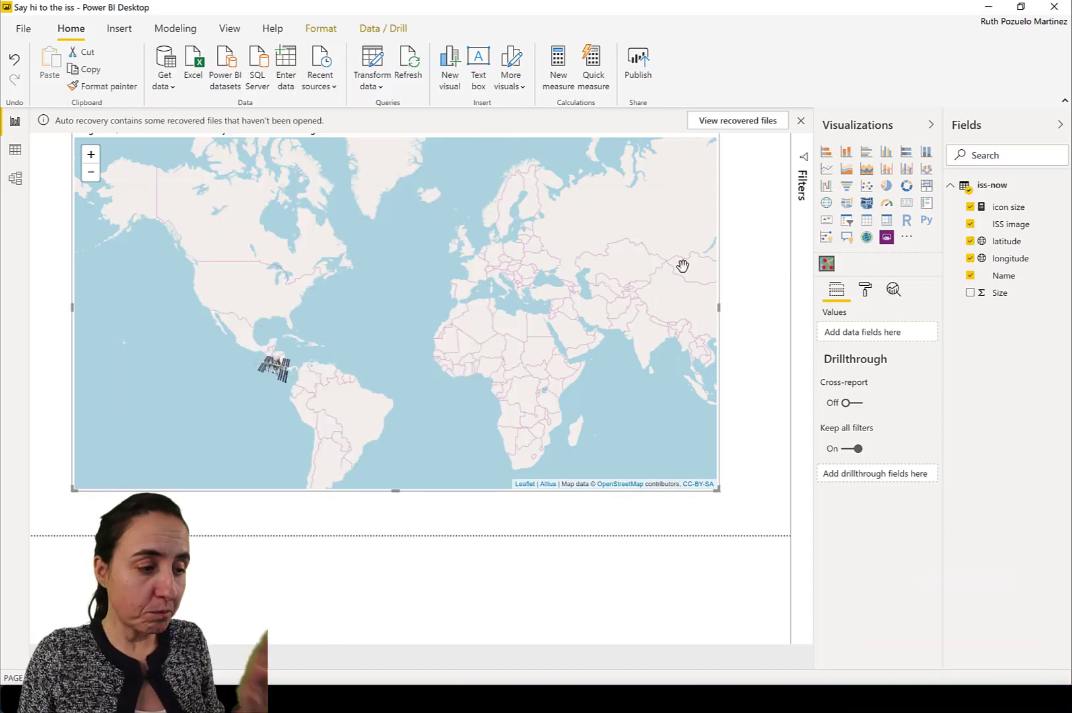
{"action": "scroll", "coordinate": [900, 332], "scroll_direction": "down", "scroll_amount": 4}
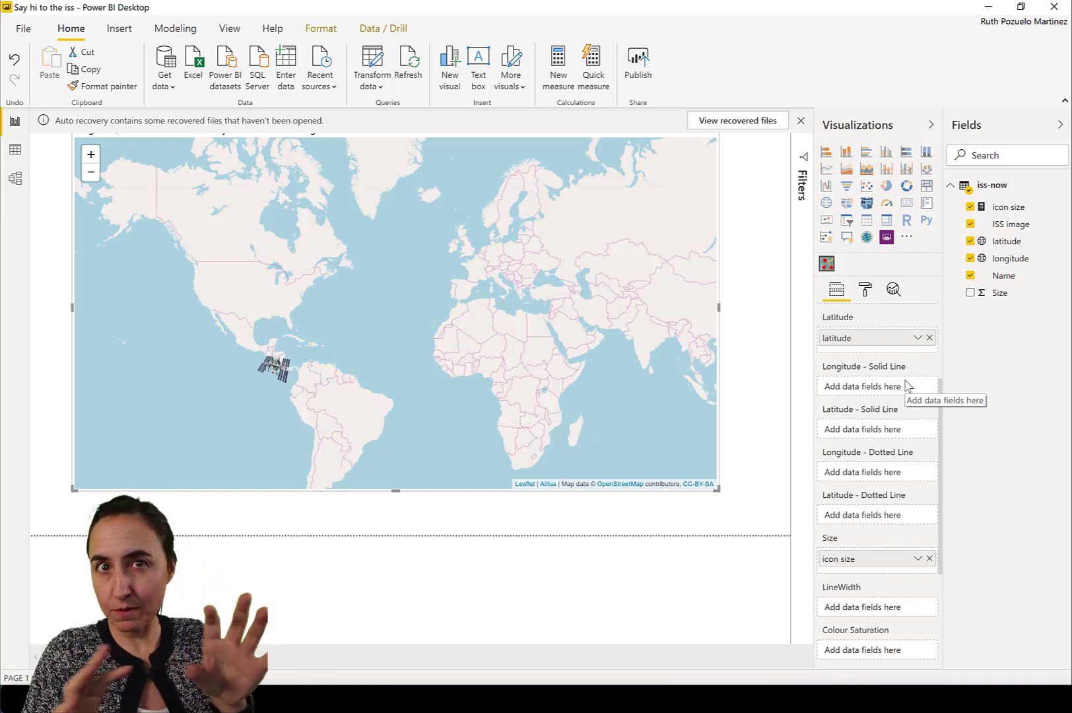
{"action": "scroll", "coordinate": [910, 388], "scroll_direction": "up", "scroll_amount": 3}
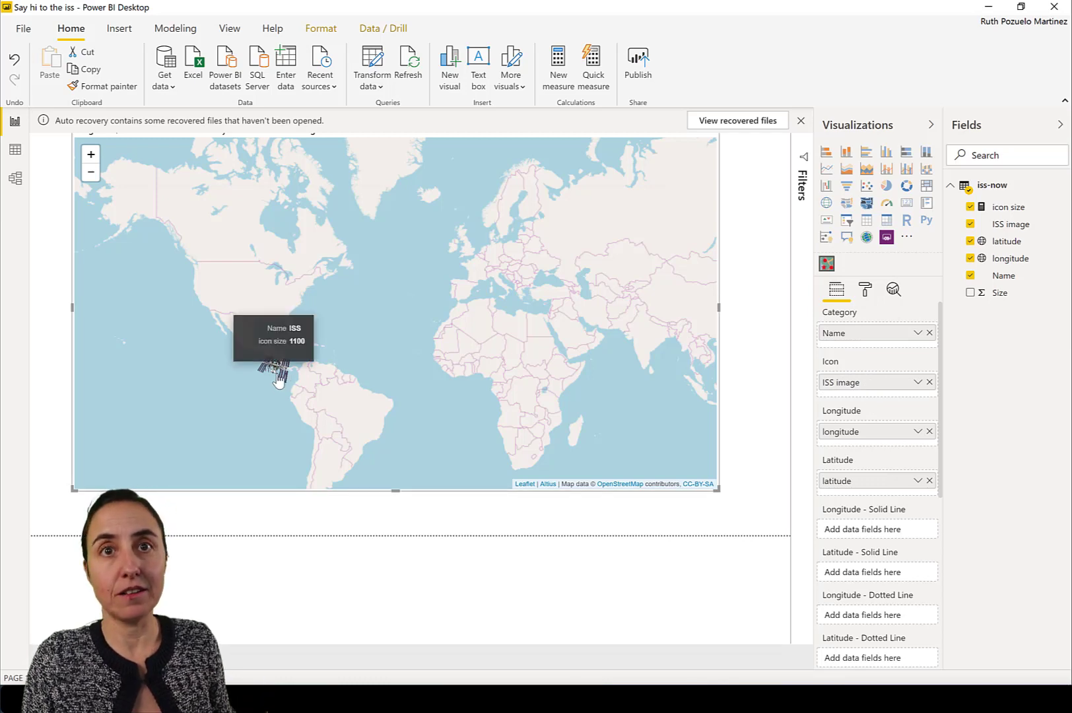
{"action": "scroll", "coordinate": [860, 462], "scroll_direction": "down", "scroll_amount": 4}
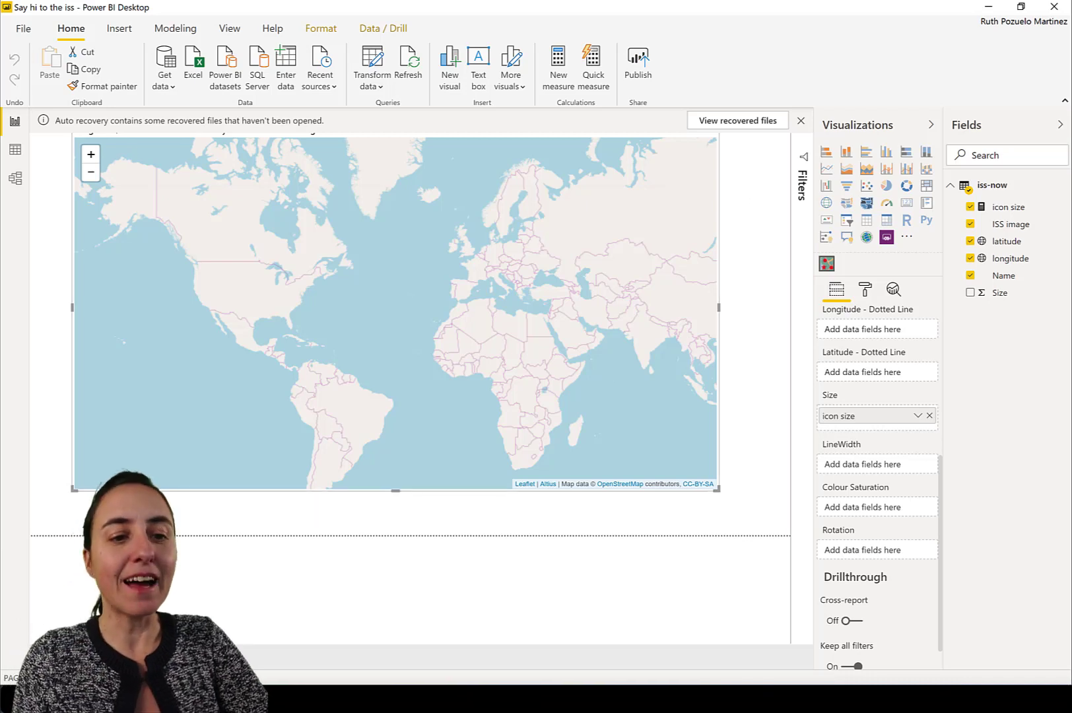
Close the Say hi to the iss report without saving its changes.
{"action": "left_click", "coordinate": [1060, 9]}
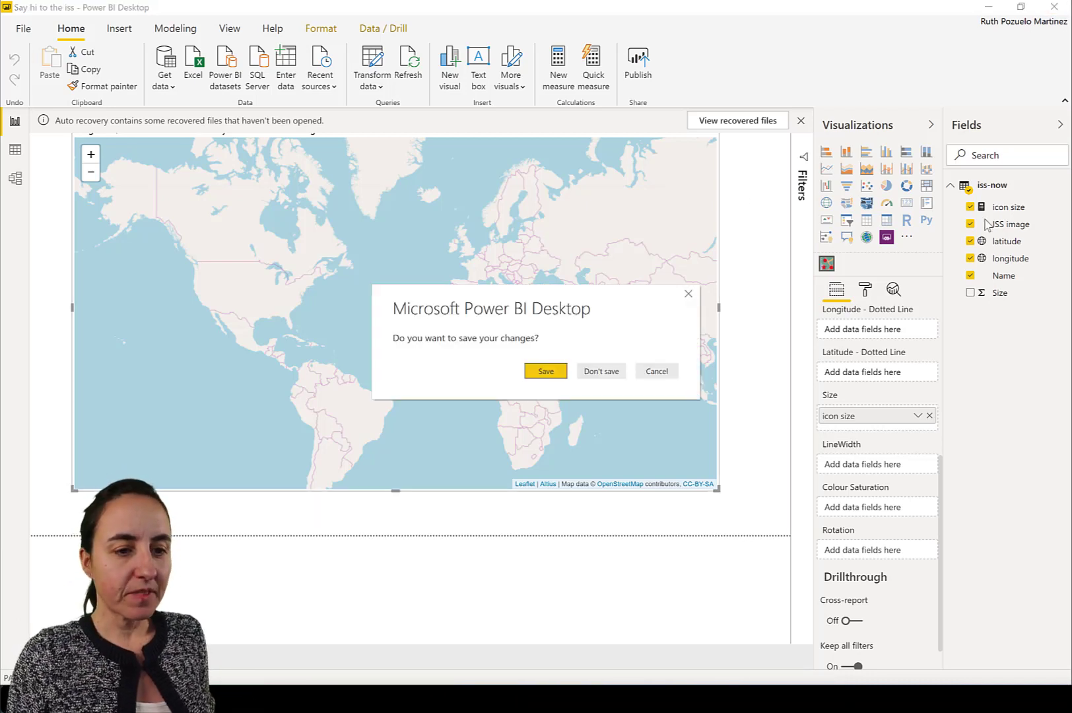
{"action": "left_click", "coordinate": [602, 371]}
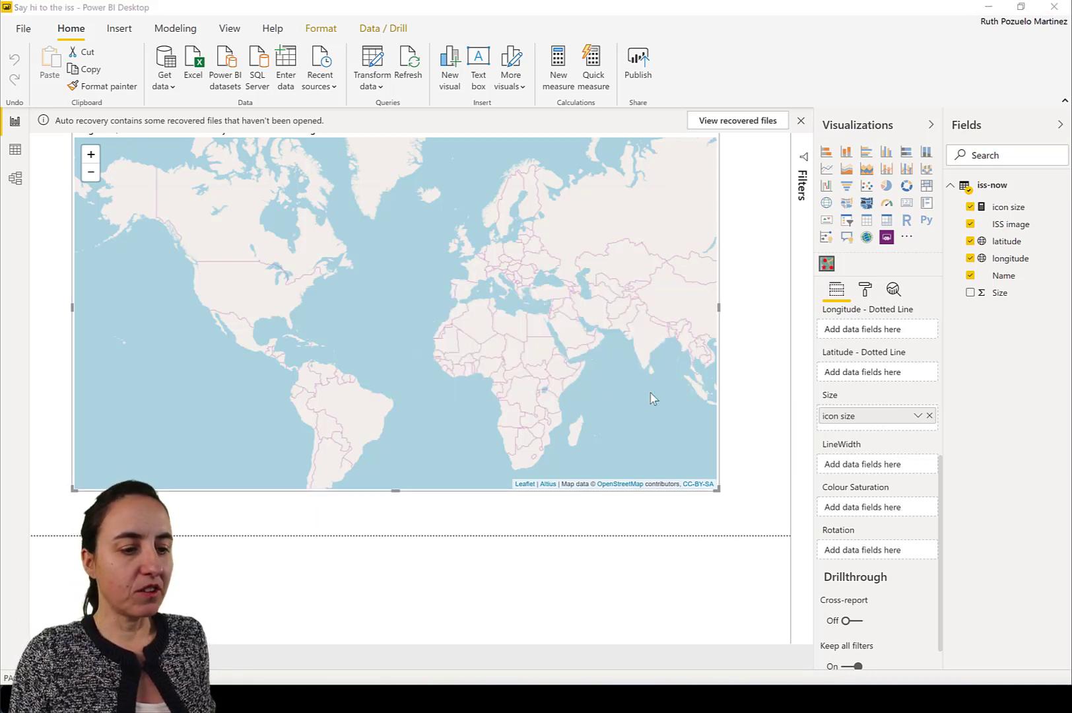
{"action": "left_click", "coordinate": [609, 392]}
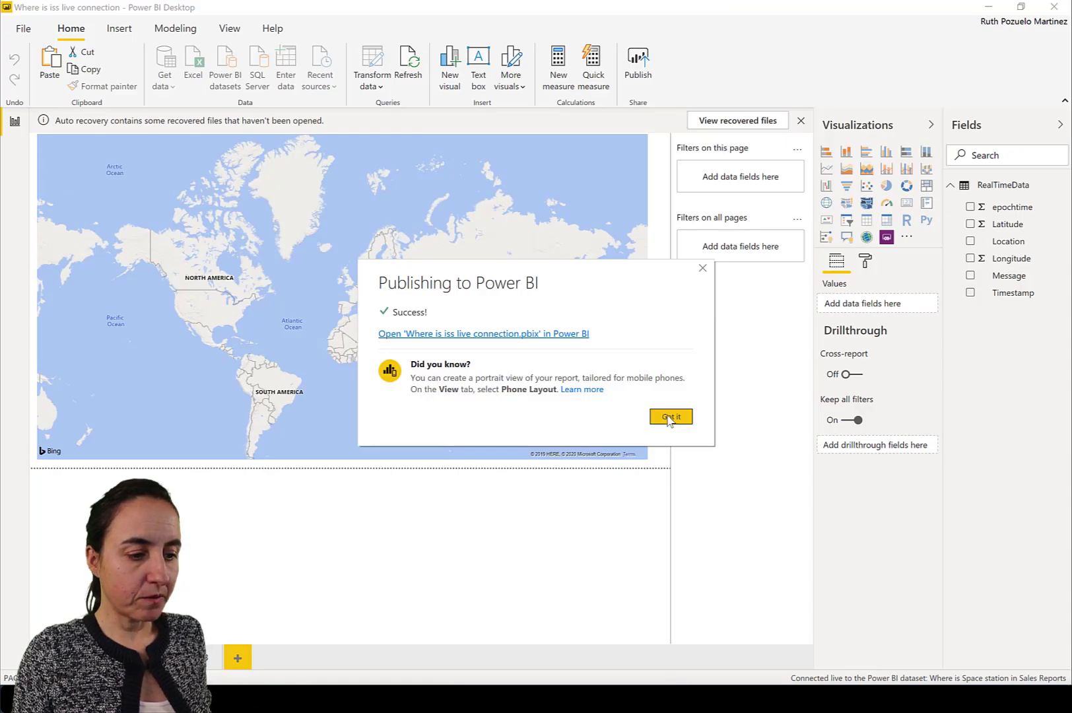
Dismiss the publishing message of the Where is iss live connection report and start a new blank report.
{"action": "left_click", "coordinate": [668, 416]}
{"action": "left_click", "coordinate": [20, 28]}
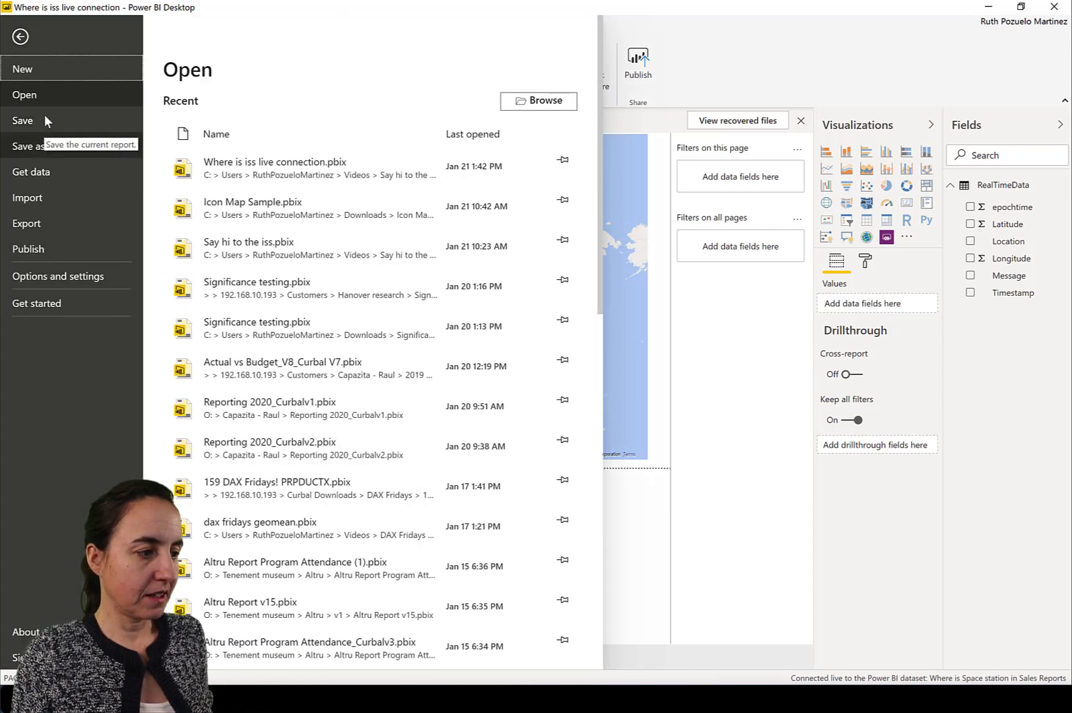
{"action": "key", "text": "Escape"}
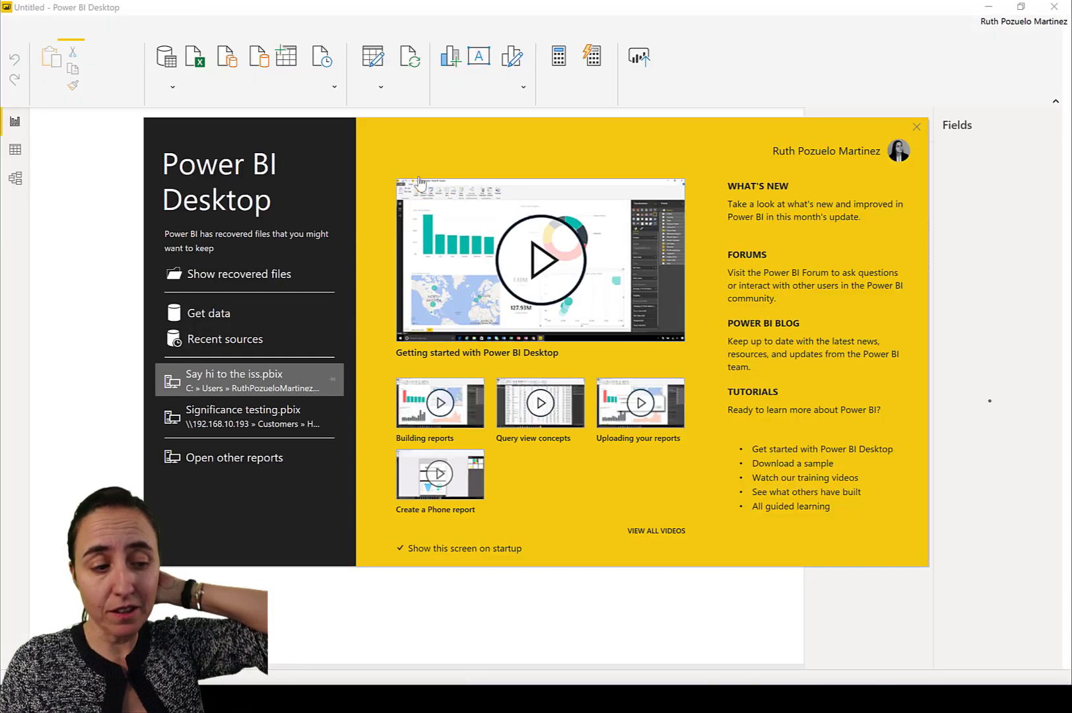
Choose Power BI datasets from the Power Platform sources as the new report's data source and connect.
{"action": "left_click", "coordinate": [211, 313]}
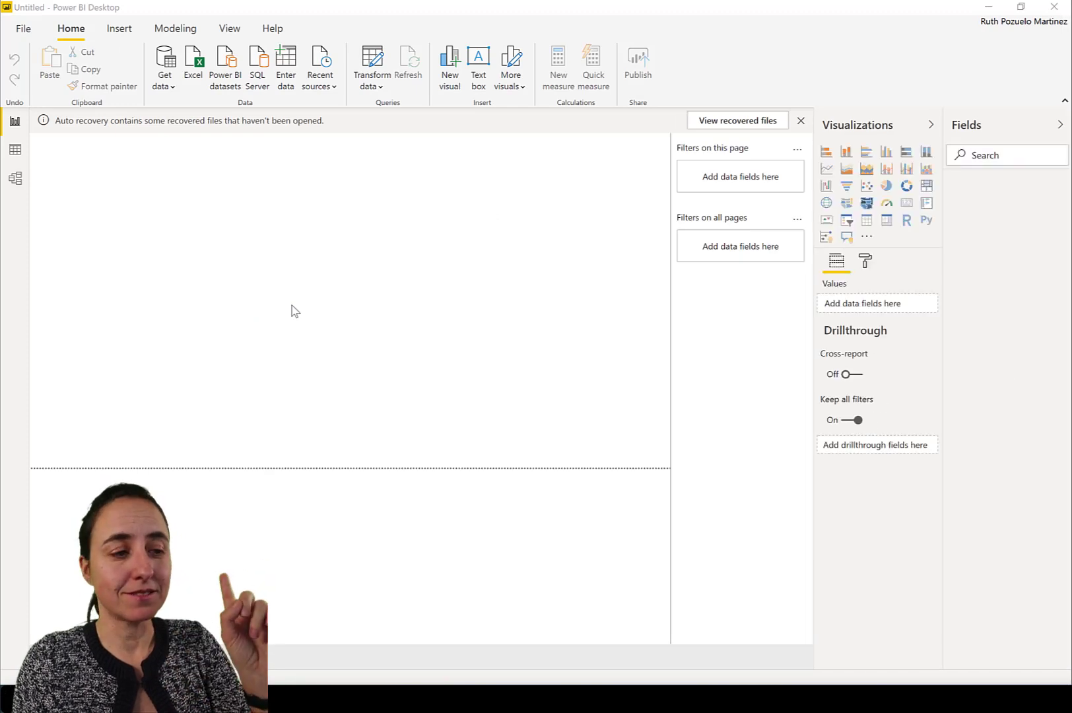
{"action": "left_click", "coordinate": [170, 89]}
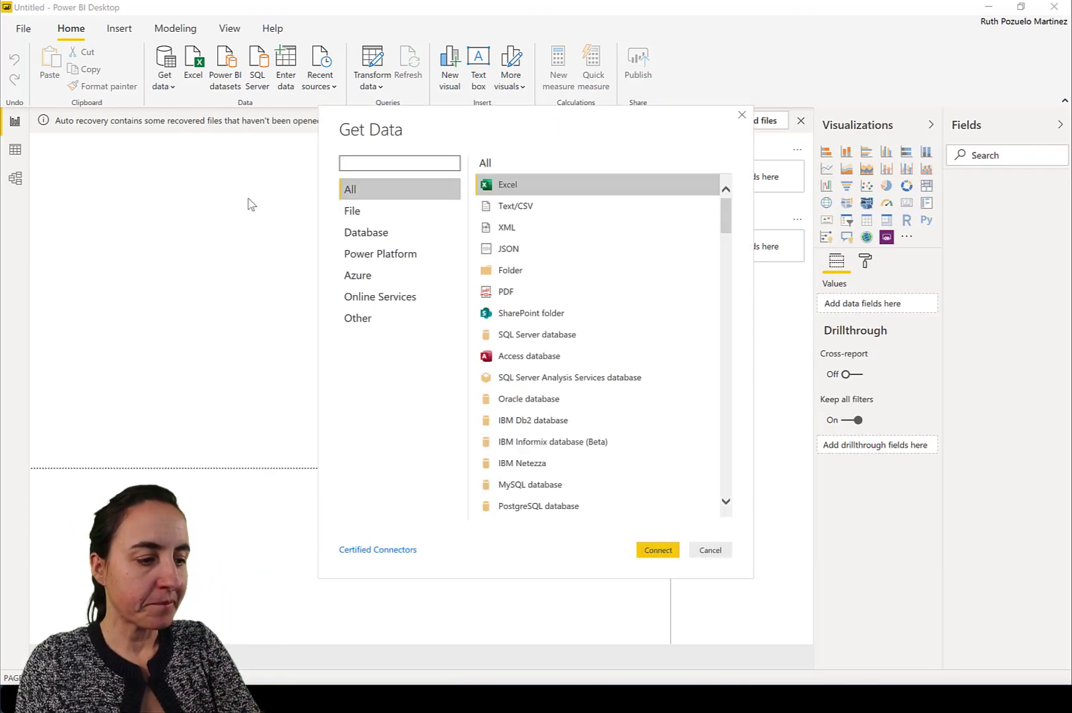
{"action": "left_click", "coordinate": [389, 254]}
{"action": "left_click", "coordinate": [545, 188]}
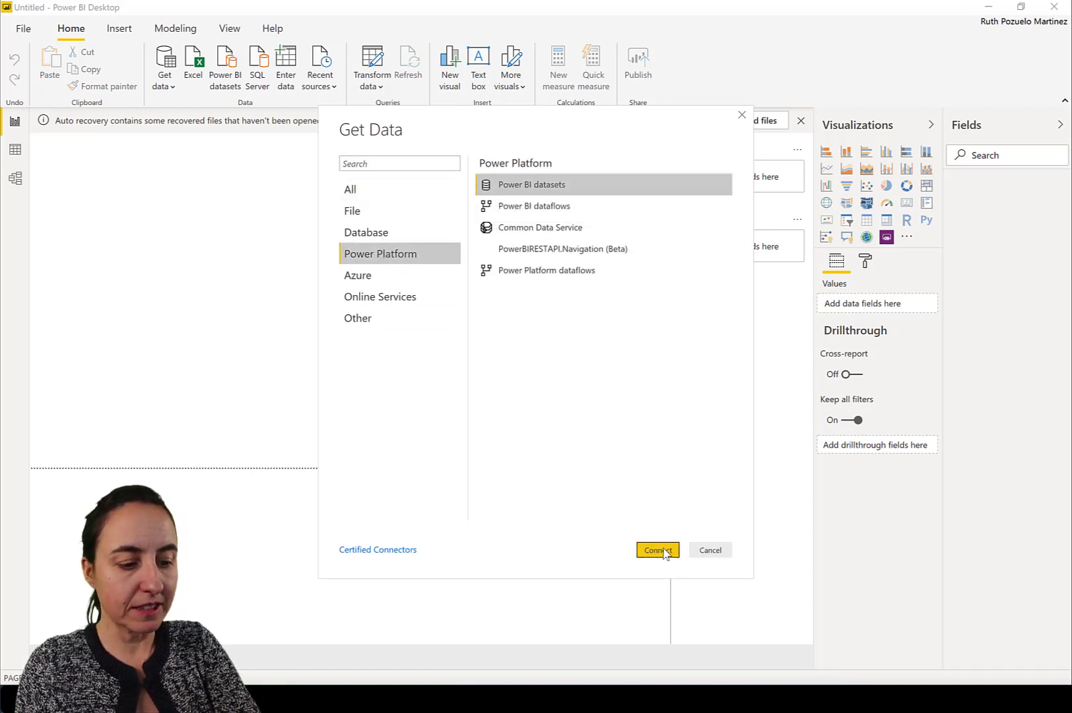
{"action": "left_click", "coordinate": [658, 550]}
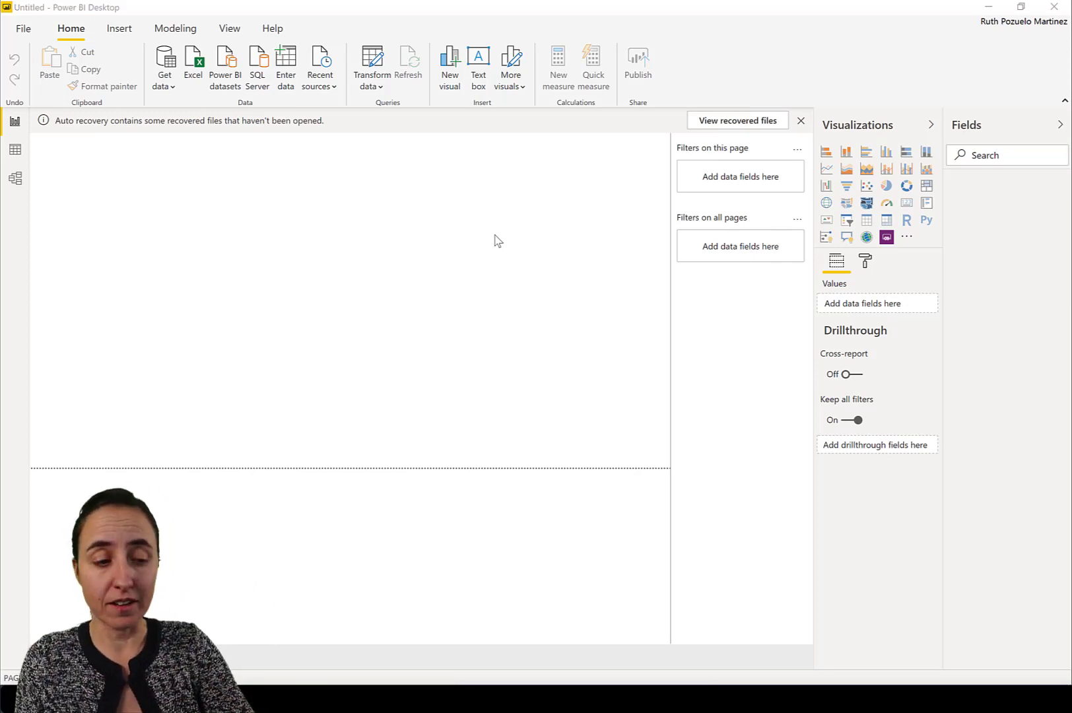
Search the datasets for "space stat" and create the report from the Where is Space station dataset.
{"action": "left_click", "coordinate": [306, 186]}
{"action": "type", "text": "se"}
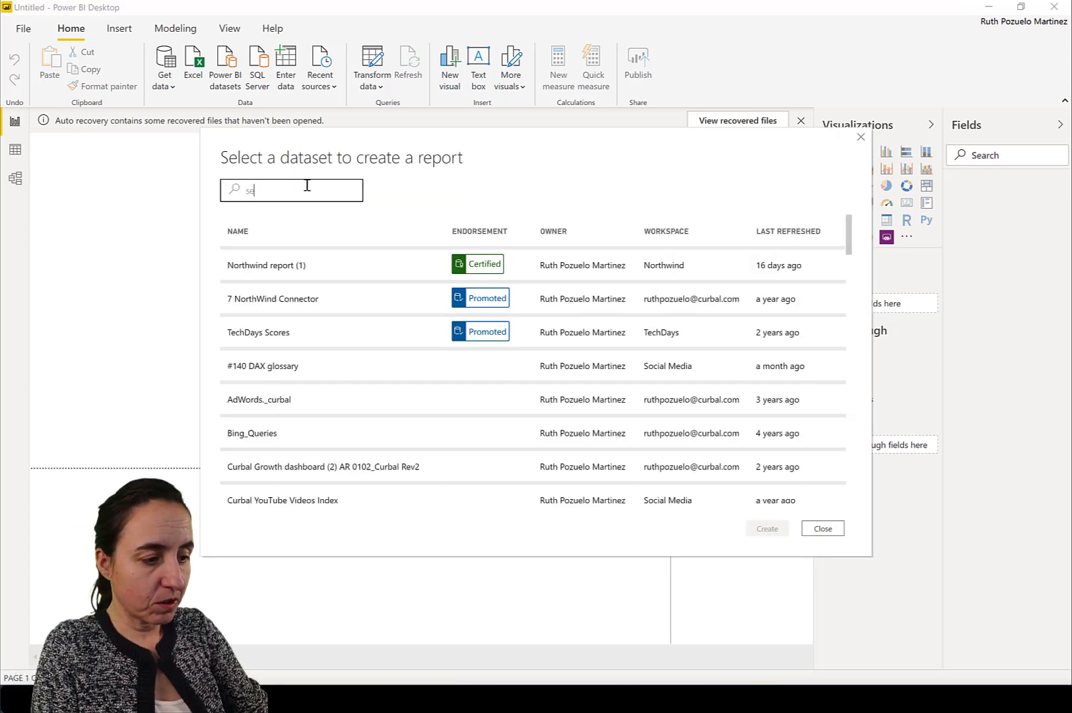
{"action": "type", "text": "arch "}
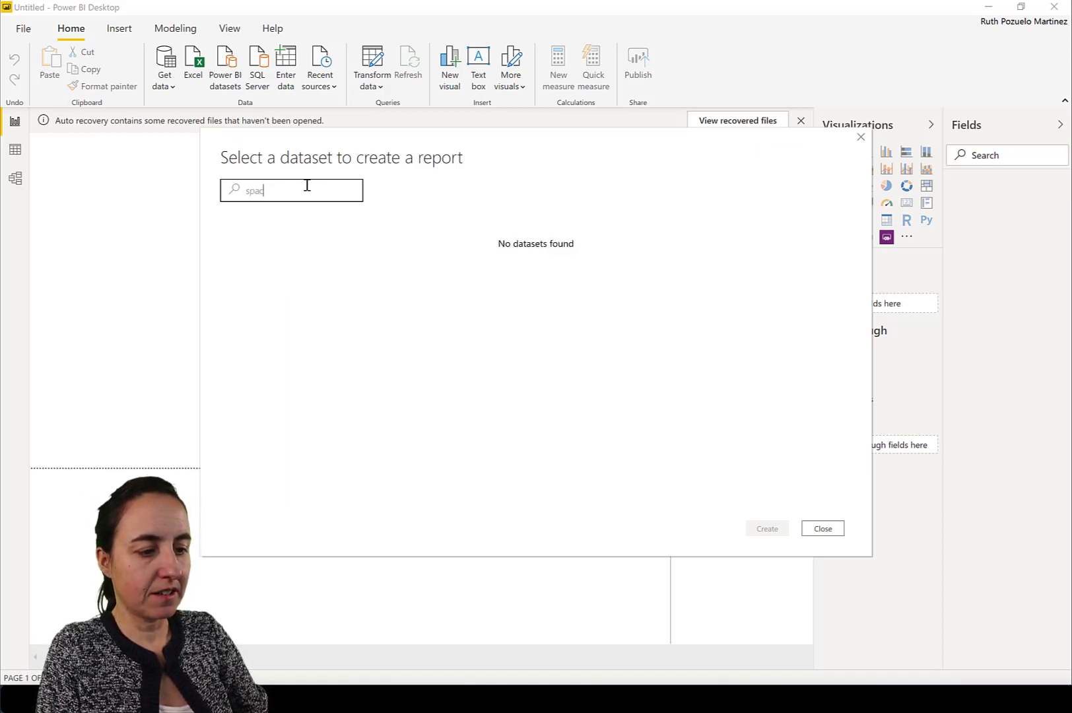
{"action": "type", "text": "e stat"}
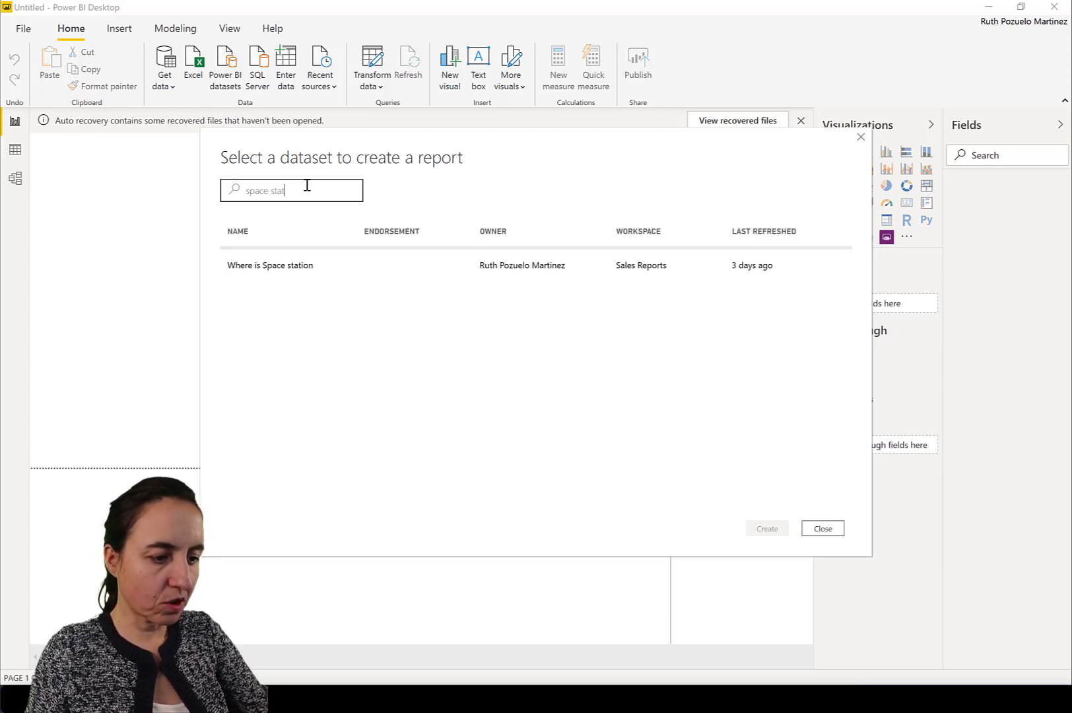
{"action": "left_click", "coordinate": [248, 273]}
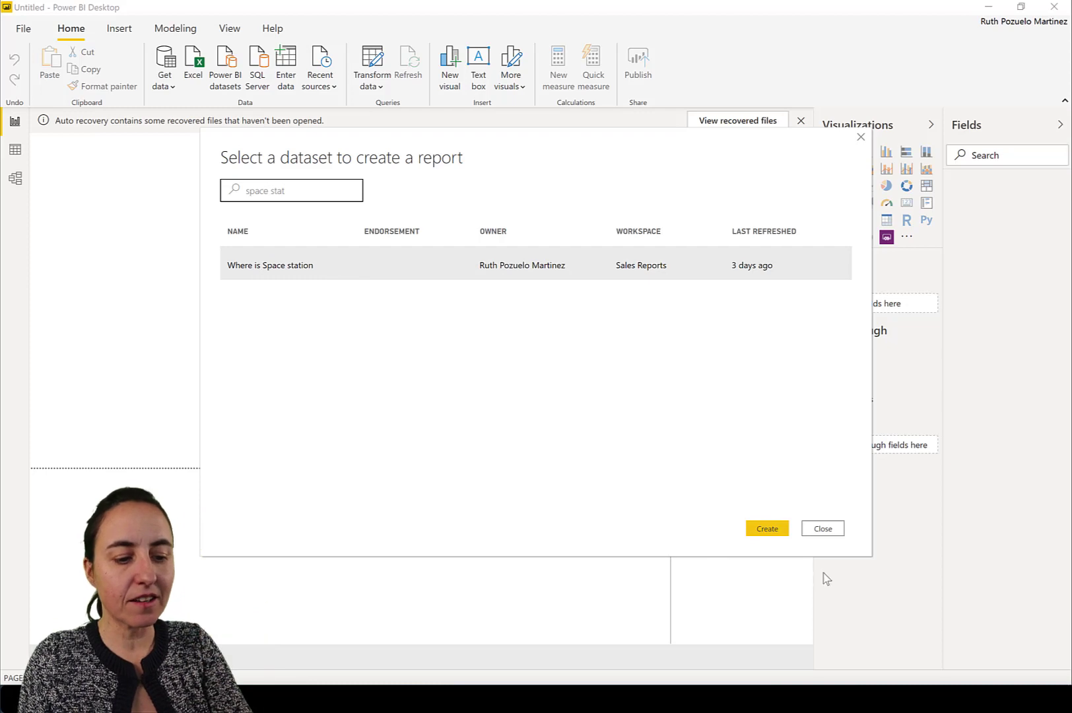
{"action": "left_click", "coordinate": [774, 533]}
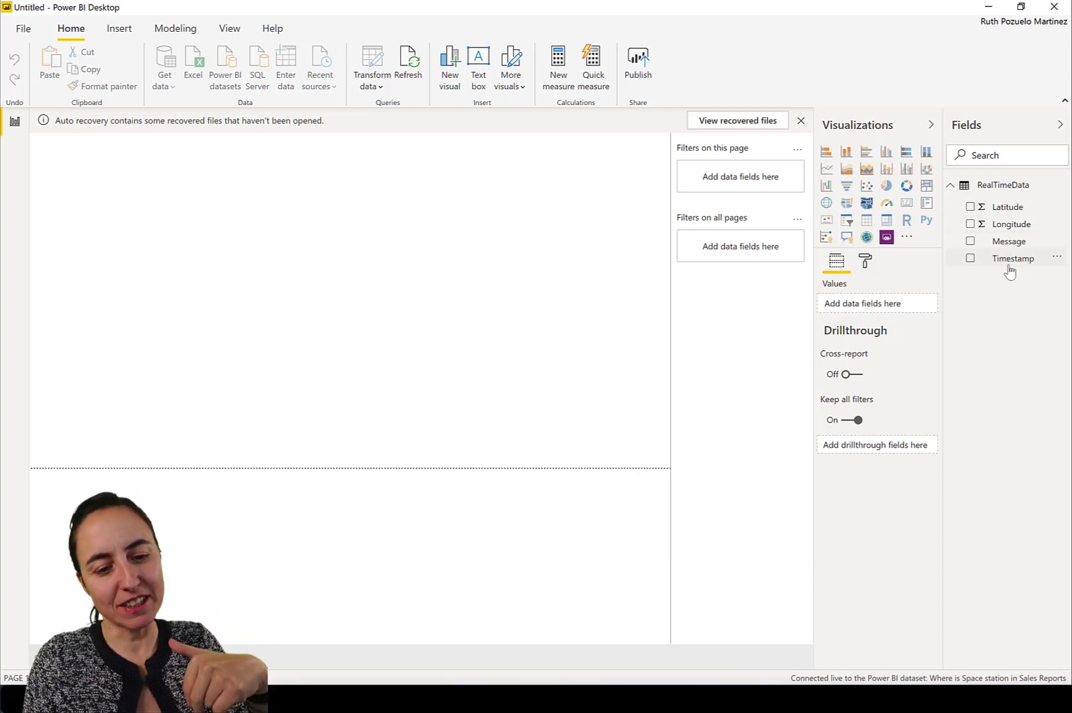
Add Latitude and Longitude to the page as one map visual and enlarge it towards the page's lower-left area.
{"action": "left_click_drag", "start_coordinate": [801, 215], "coordinate": [407, 228]}
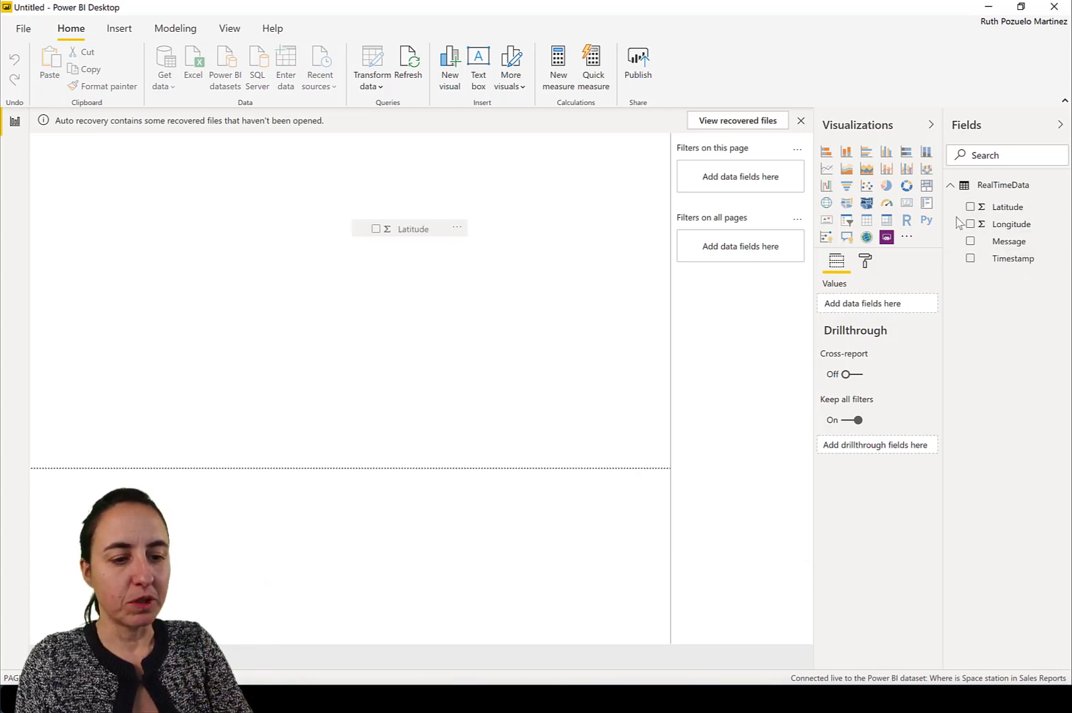
{"action": "left_click_drag", "start_coordinate": [1011, 228], "coordinate": [422, 241]}
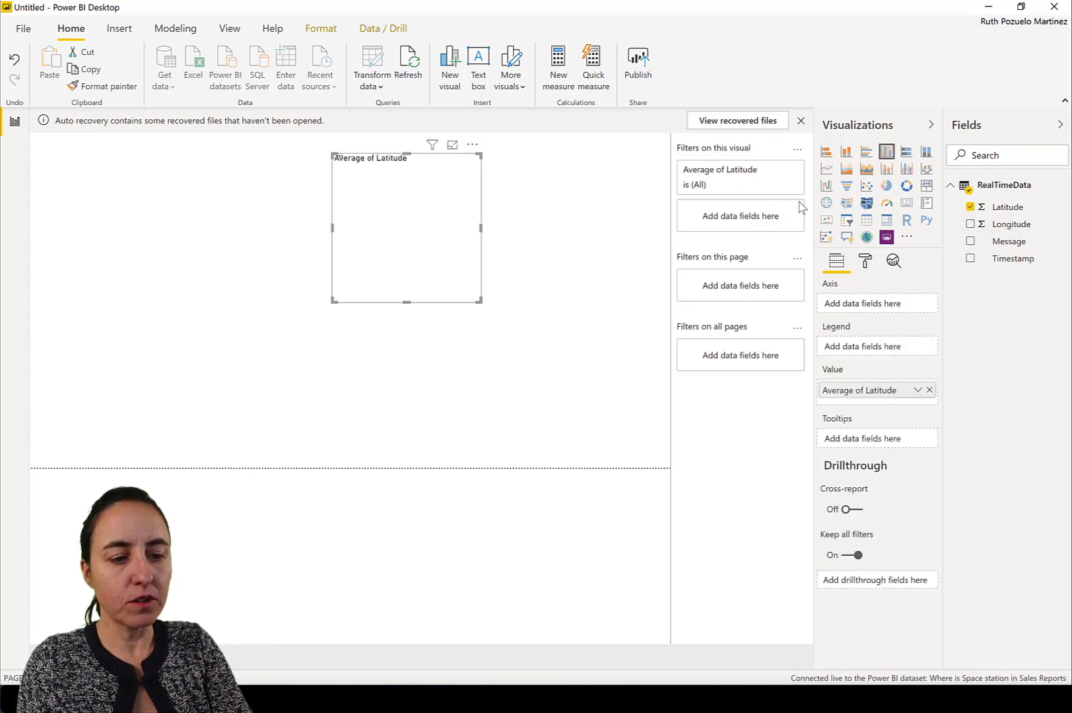
{"action": "left_click", "coordinate": [826, 203]}
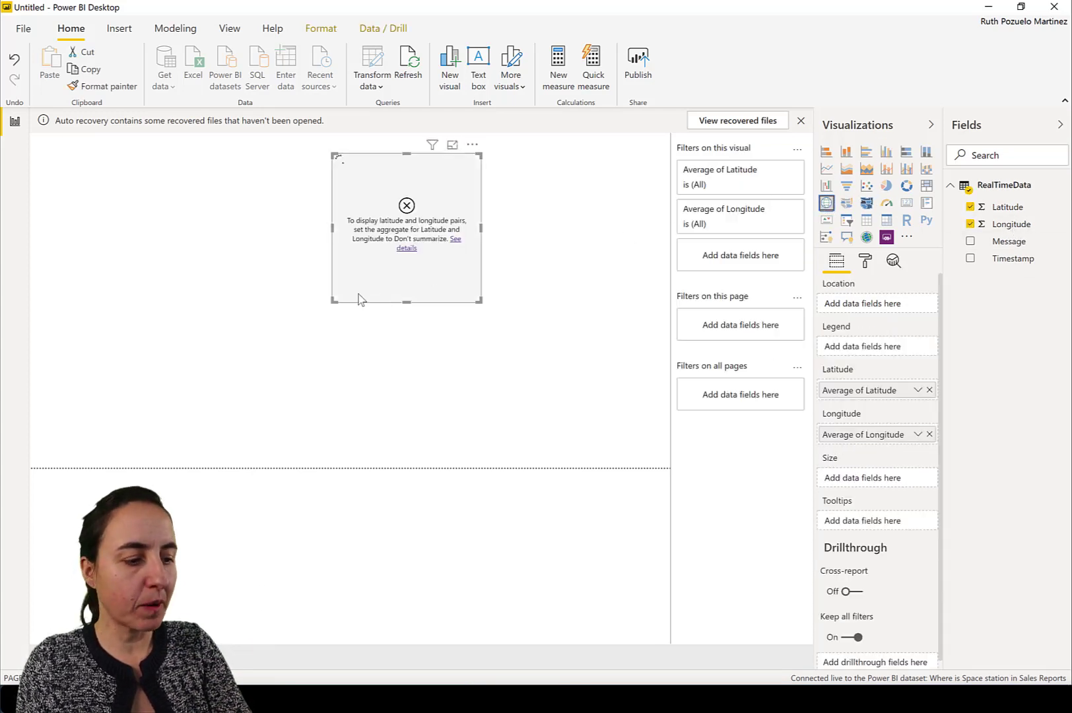
{"action": "left_click_drag", "start_coordinate": [334, 301], "coordinate": [201, 329]}
{"action": "left_click_drag", "start_coordinate": [92, 381], "coordinate": [45, 399]}
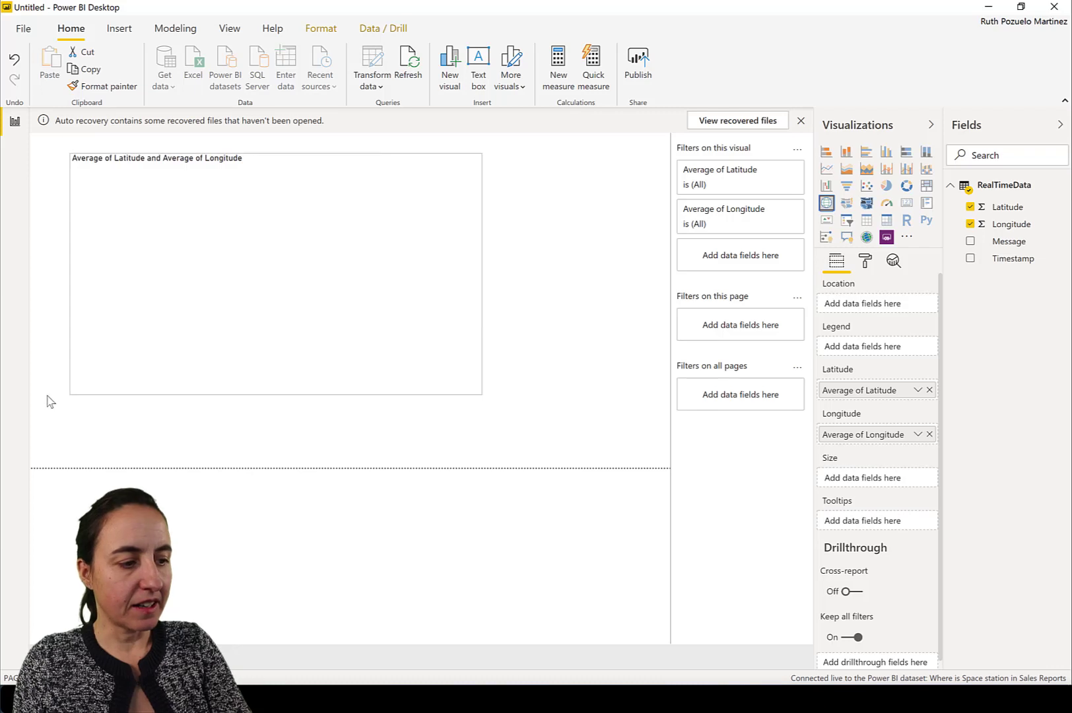
Set the map's Latitude and Longitude to Don't summarize and enlarge the visual to nearly fill the page.
{"action": "left_click", "coordinate": [917, 390]}
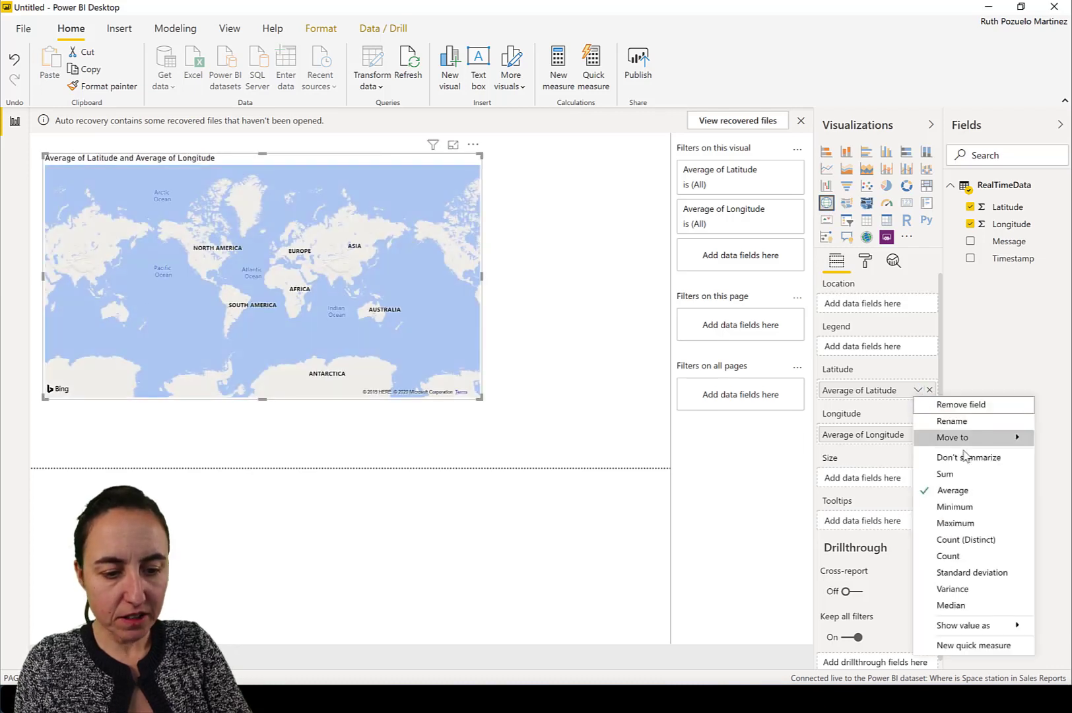
{"action": "left_click", "coordinate": [956, 456]}
{"action": "left_click", "coordinate": [917, 435]}
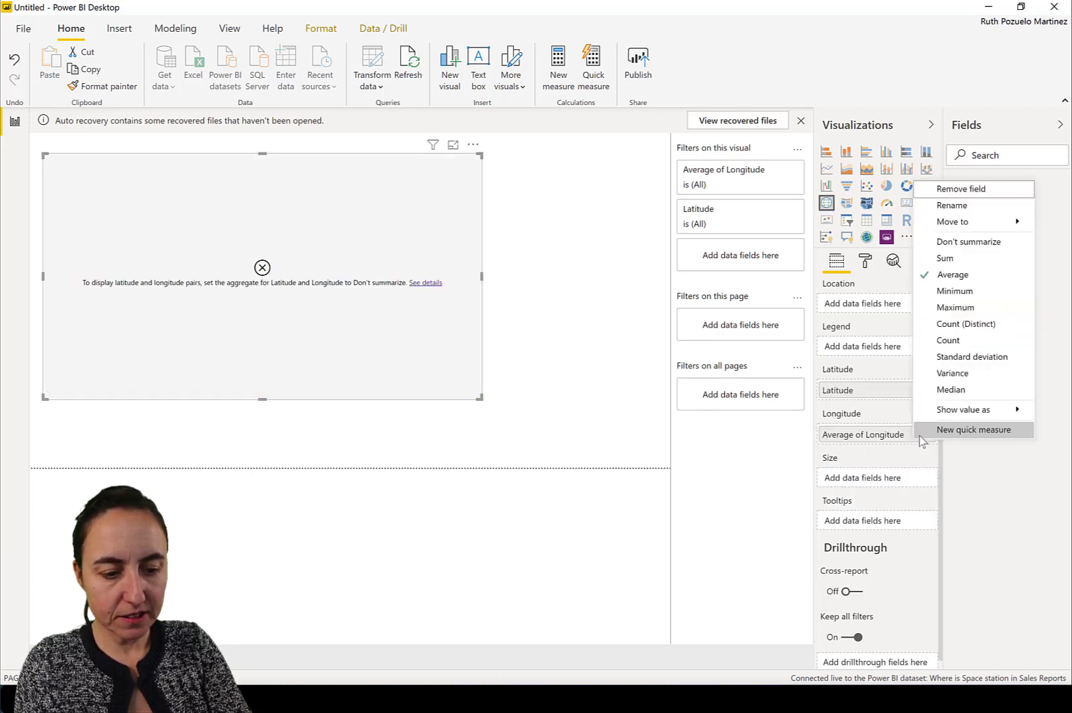
{"action": "left_click", "coordinate": [954, 243]}
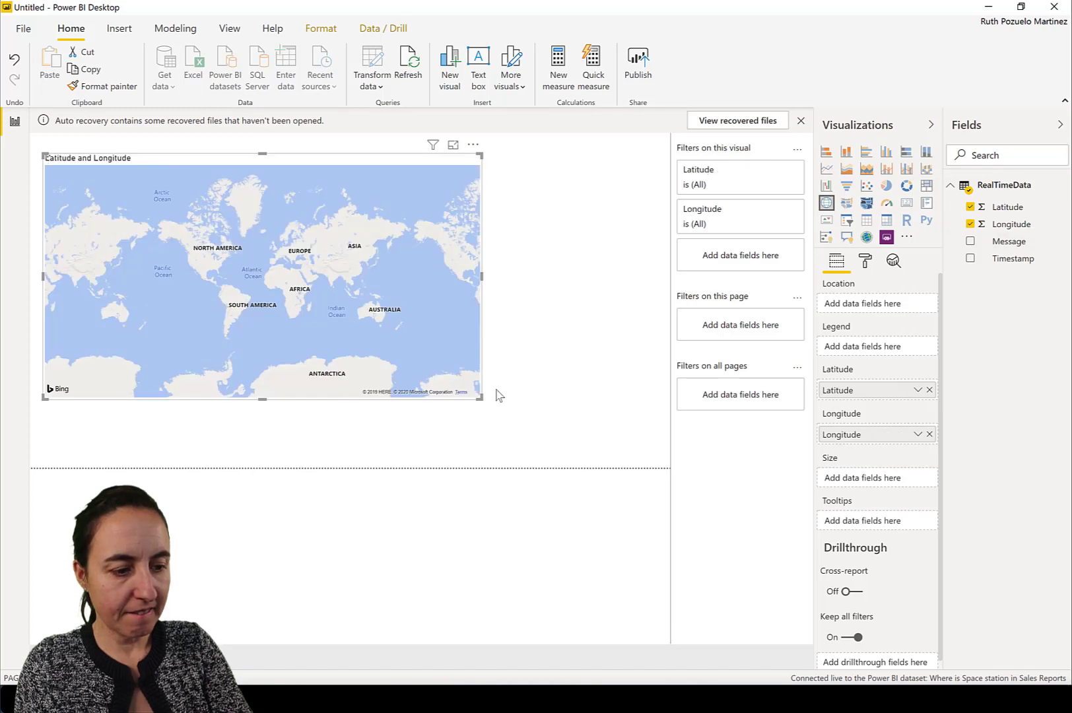
{"action": "left_click_drag", "start_coordinate": [481, 398], "coordinate": [650, 460]}
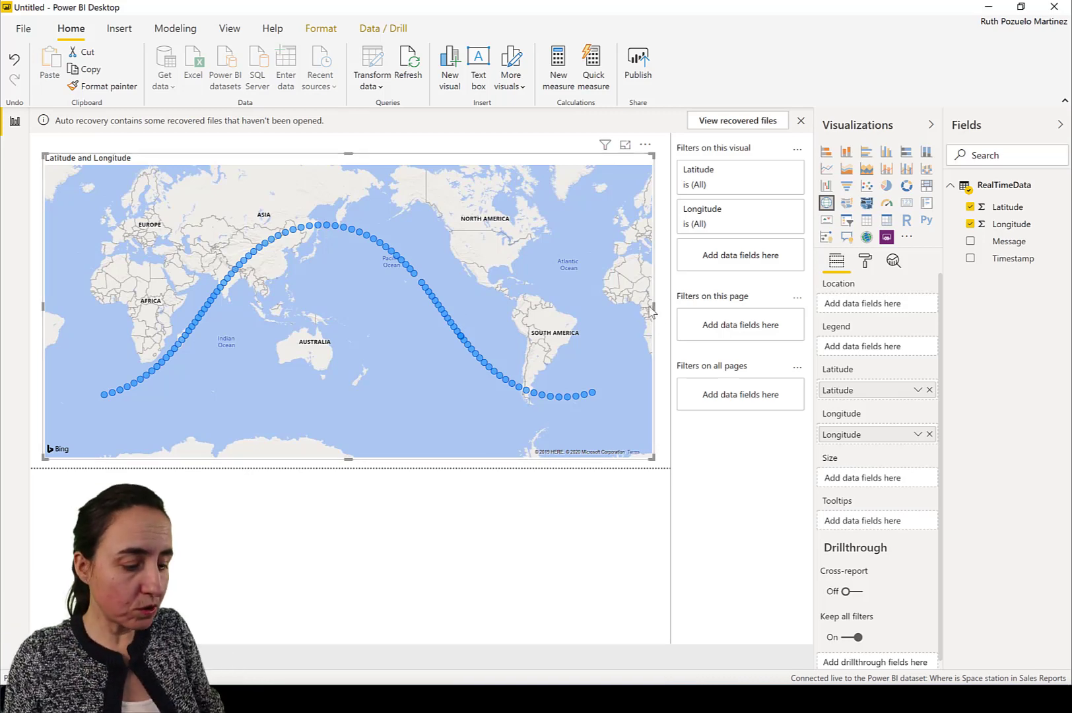
Switch to the Power BI service in the browser and show the datasets of the Sales Reports workspace.
{"action": "left_click", "coordinate": [309, 698]}
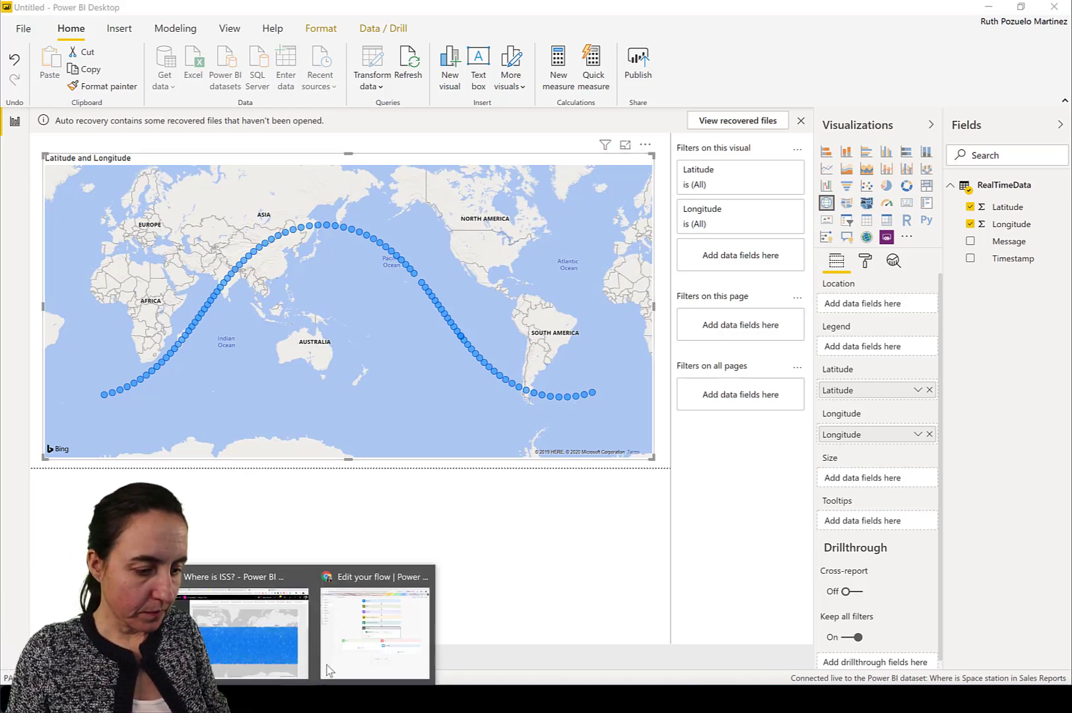
{"action": "left_click", "coordinate": [246, 611]}
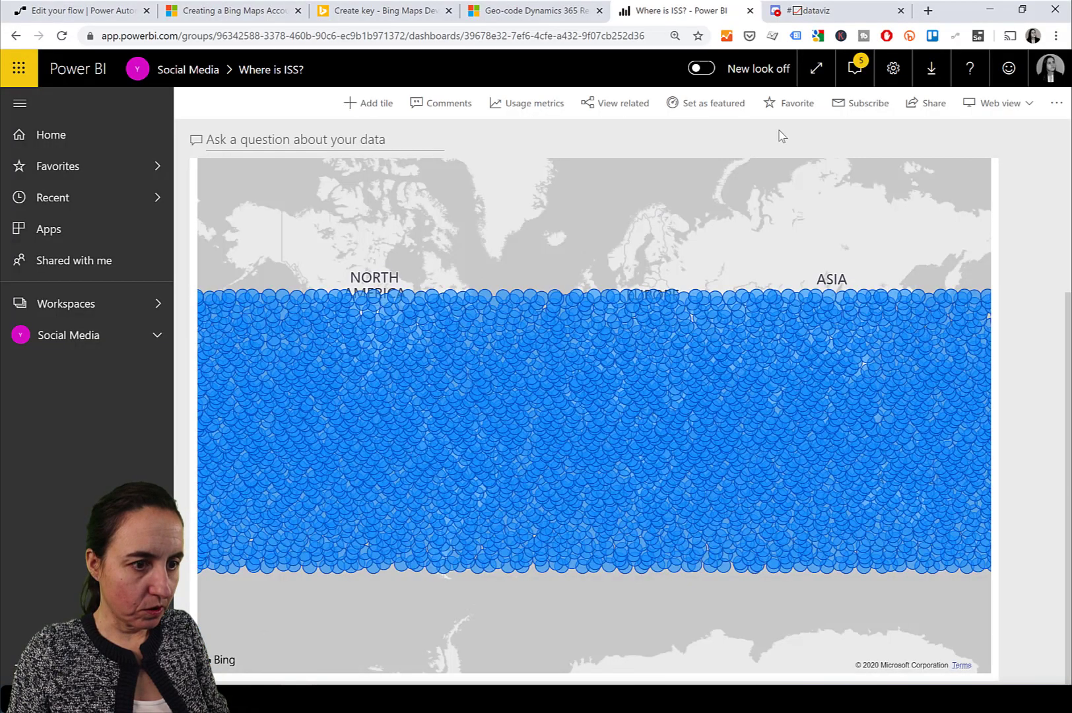
{"action": "left_click", "coordinate": [158, 307]}
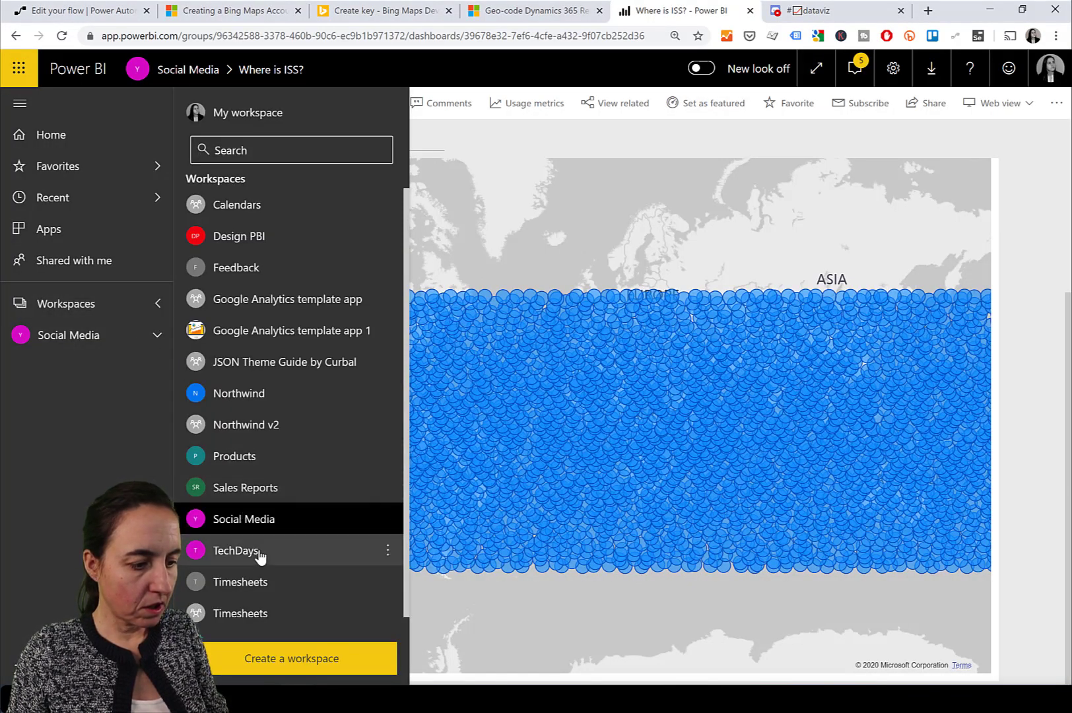
{"action": "left_click", "coordinate": [246, 488]}
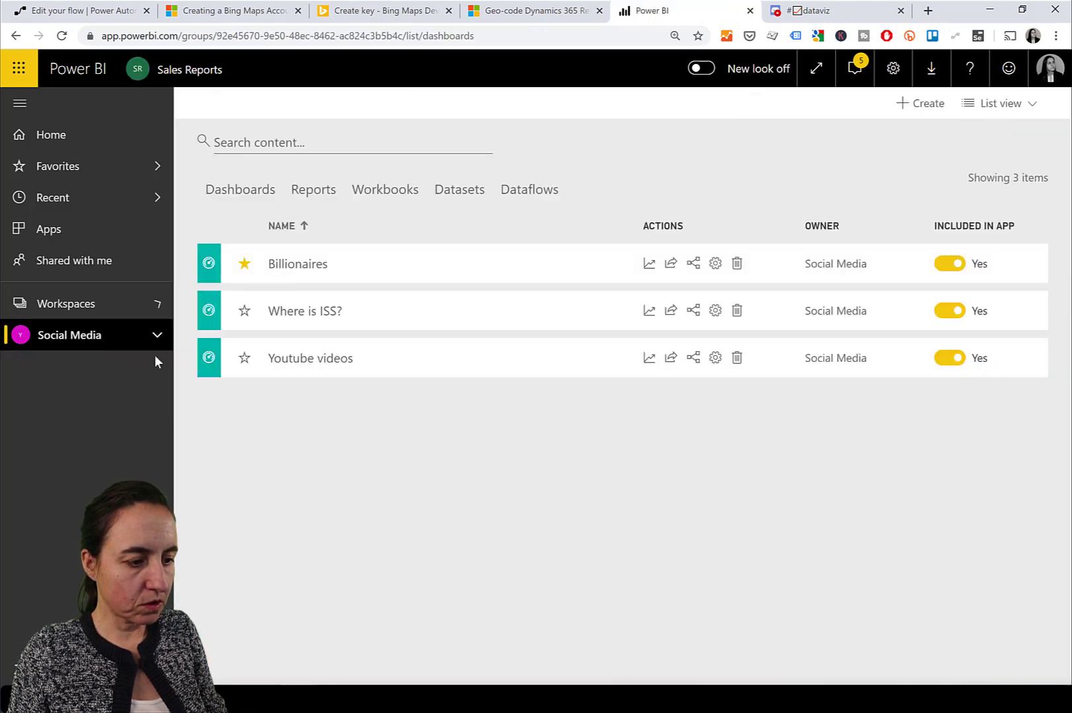
{"action": "left_click", "coordinate": [479, 193]}
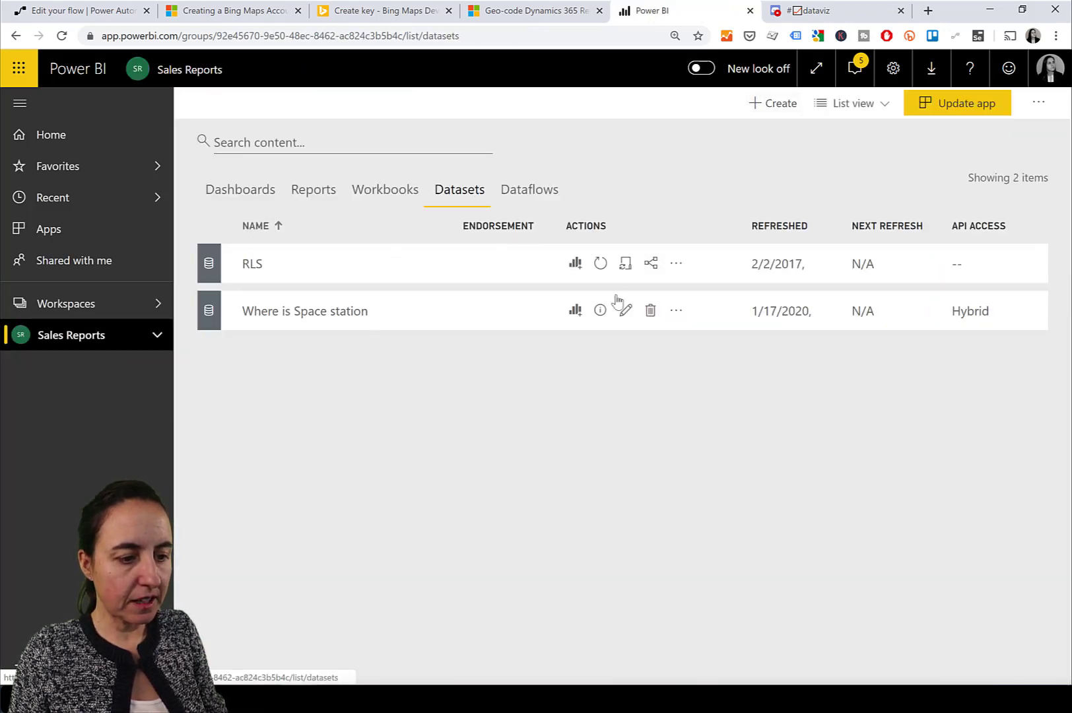
Review the Where is Space station streaming dataset's value names, data types and historic data setting, and close it without changes.
{"action": "left_click", "coordinate": [626, 310]}
{"action": "scroll", "coordinate": [679, 581], "scroll_direction": "down", "scroll_amount": 1}
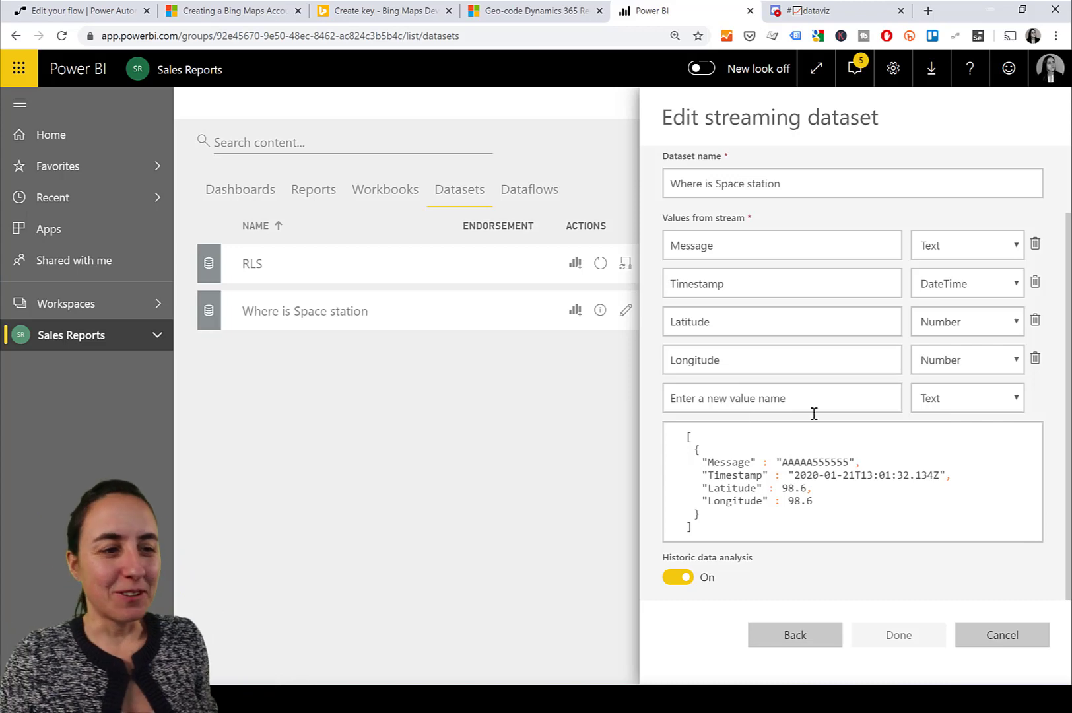
{"action": "left_click", "coordinate": [471, 476]}
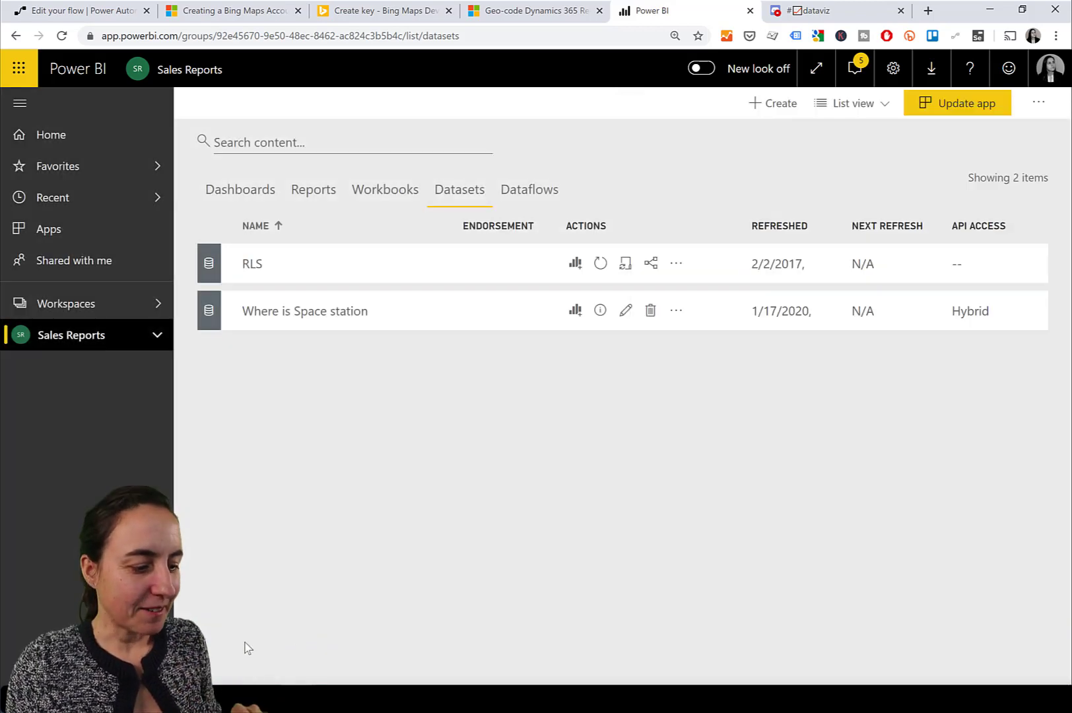
Switch to Power BI Desktop and replace the map with a table of Timestamp, Message, Longitude and Latitude.
{"action": "left_click", "coordinate": [234, 653]}
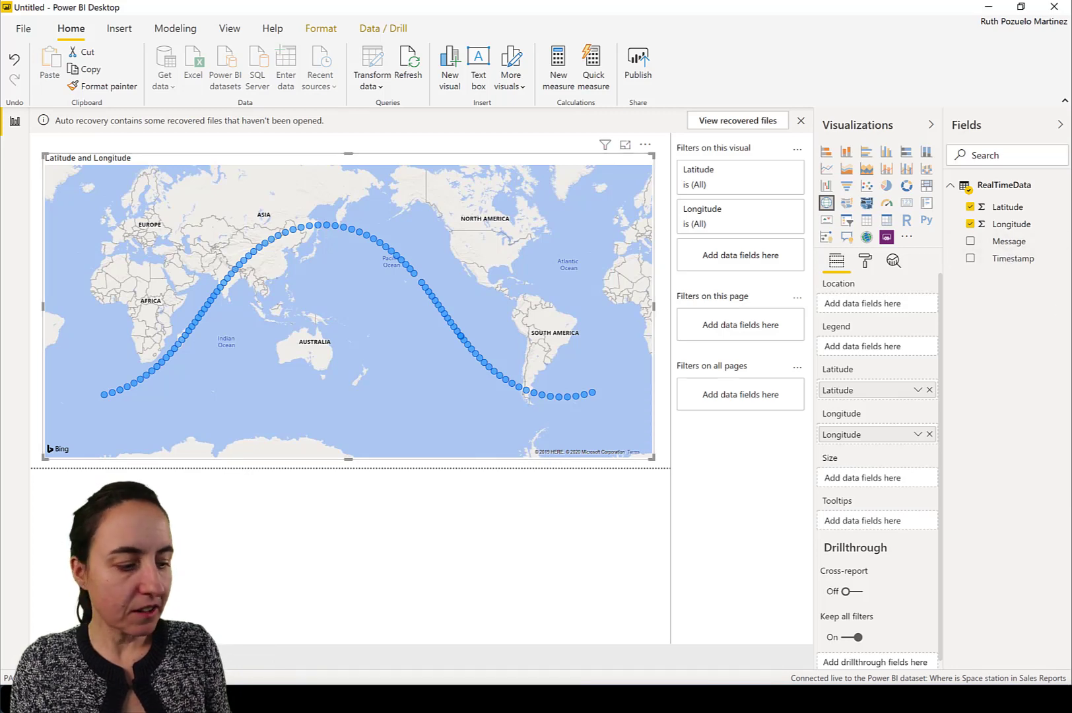
{"action": "key", "text": "Delete"}
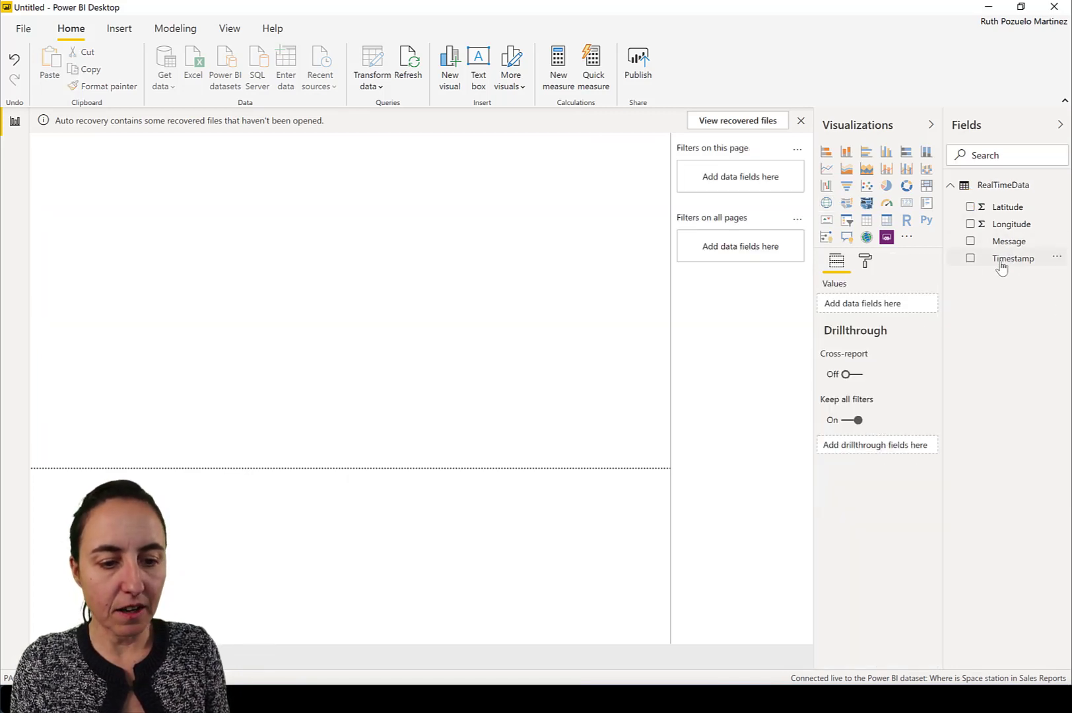
{"action": "left_click_drag", "start_coordinate": [1003, 260], "coordinate": [708, 256]}
{"action": "left_click", "coordinate": [987, 258]}
{"action": "left_click_drag", "start_coordinate": [1017, 241], "coordinate": [550, 239]}
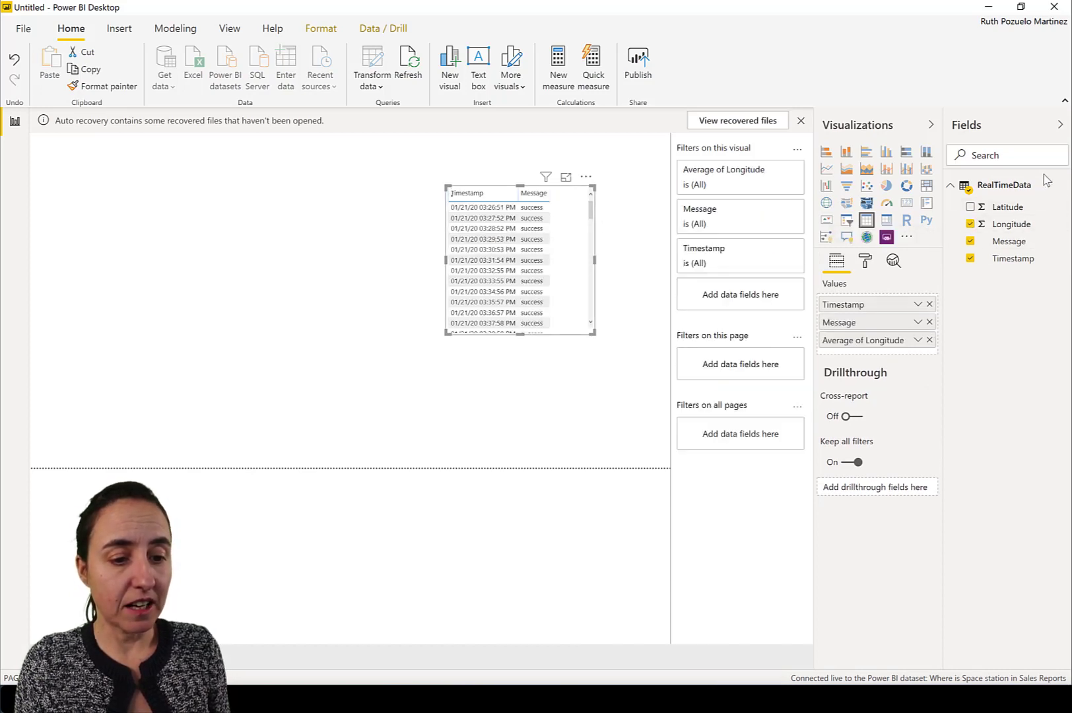
{"action": "left_click_drag", "start_coordinate": [981, 209], "coordinate": [647, 375]}
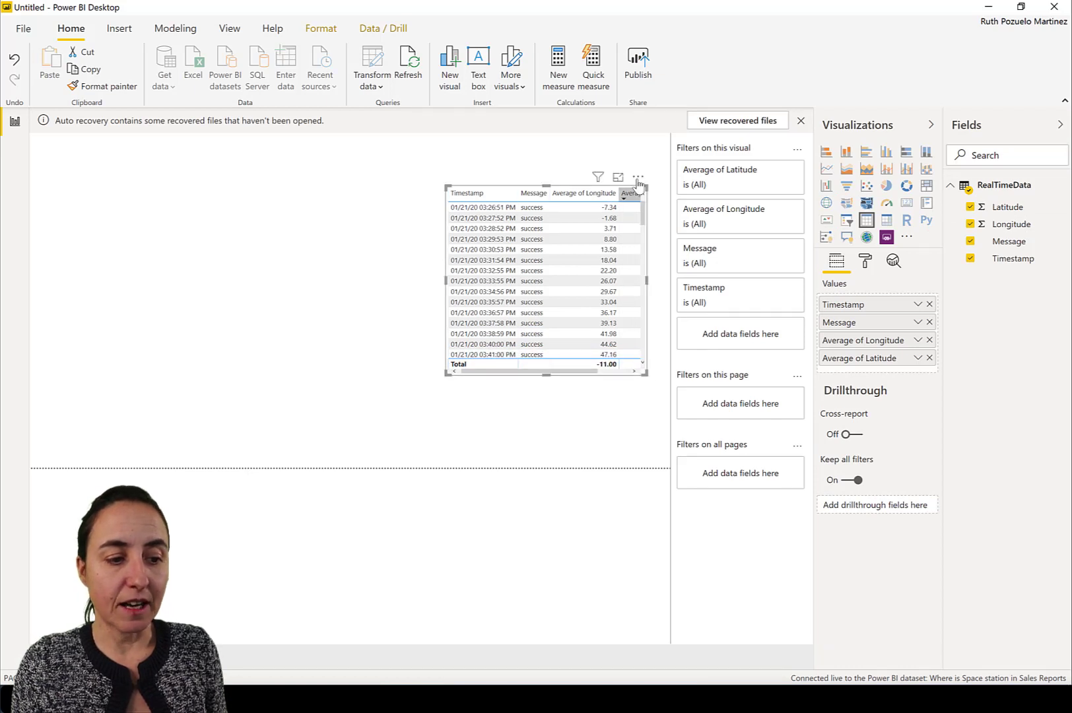
Move the table towards the middle of the page and enlarge it to fit all four columns.
{"action": "left_click_drag", "start_coordinate": [591, 180], "coordinate": [478, 163]}
{"action": "left_click", "coordinate": [536, 354]}
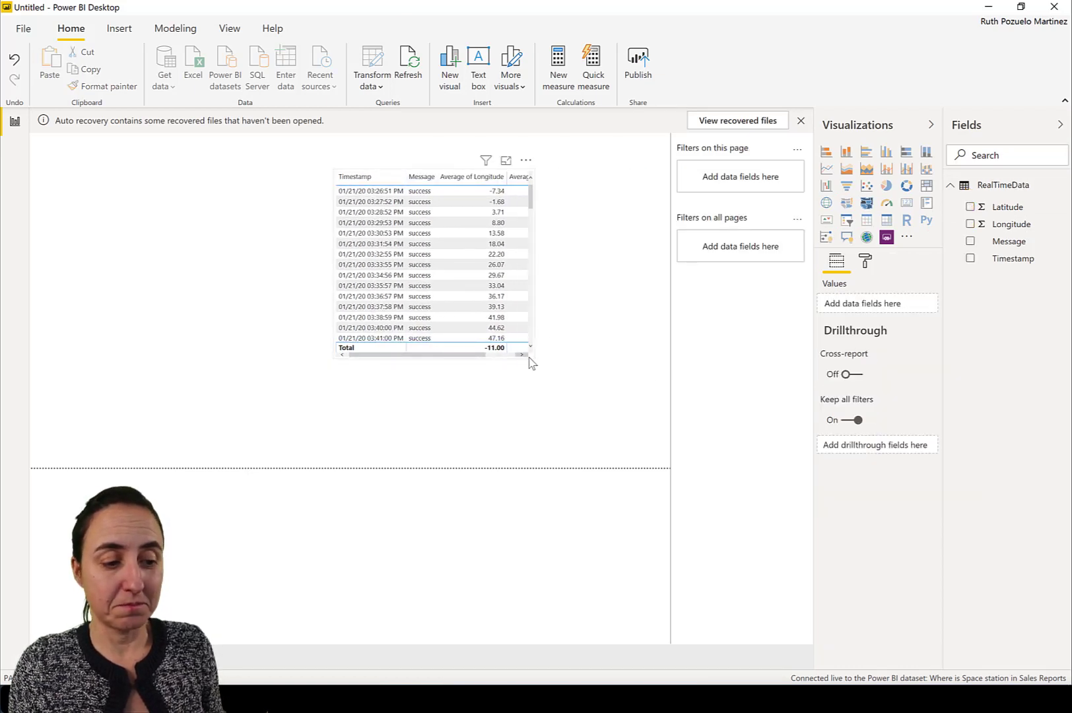
{"action": "left_click", "coordinate": [531, 357]}
{"action": "left_click_drag", "start_coordinate": [531, 356], "coordinate": [576, 365]}
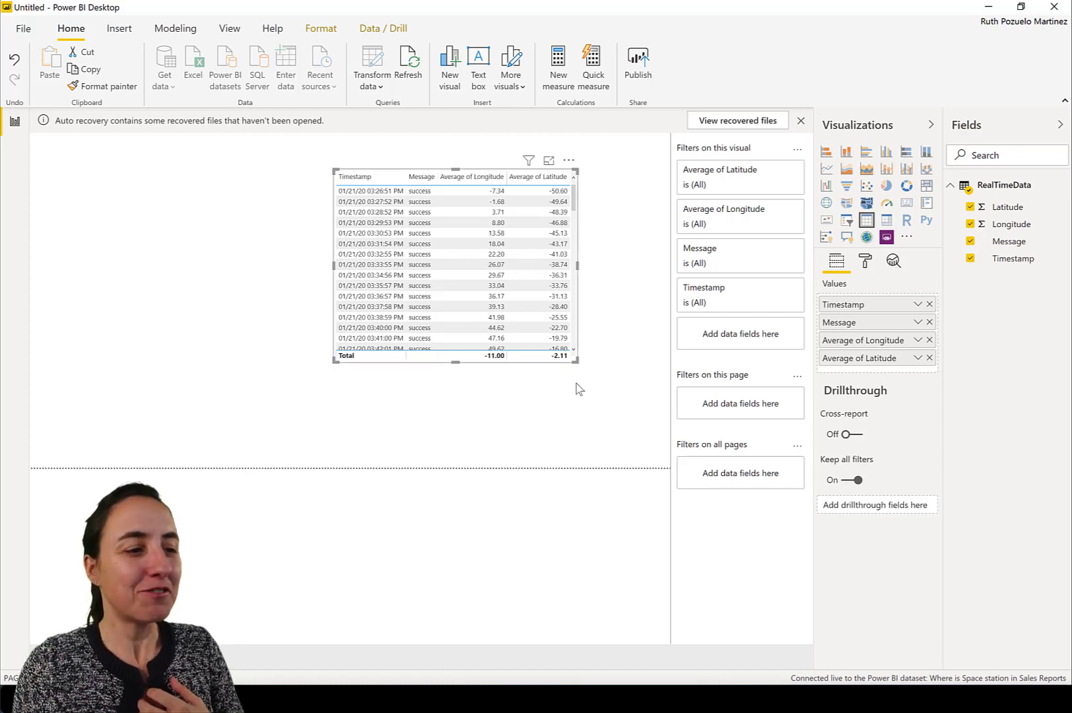
Switch to Discord in the browser and read the timestamp filtering tips in the Curbal server's yt-videos-feed channel.
{"action": "mouse_move", "coordinate": [332, 633]}
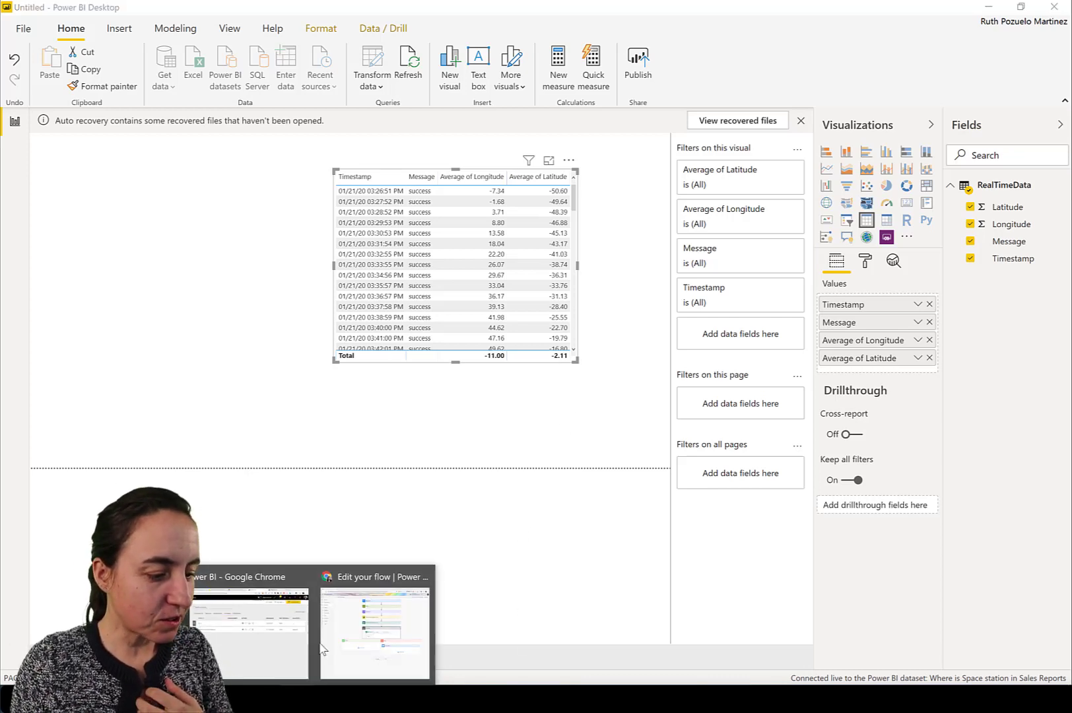
{"action": "mouse_move", "coordinate": [391, 644]}
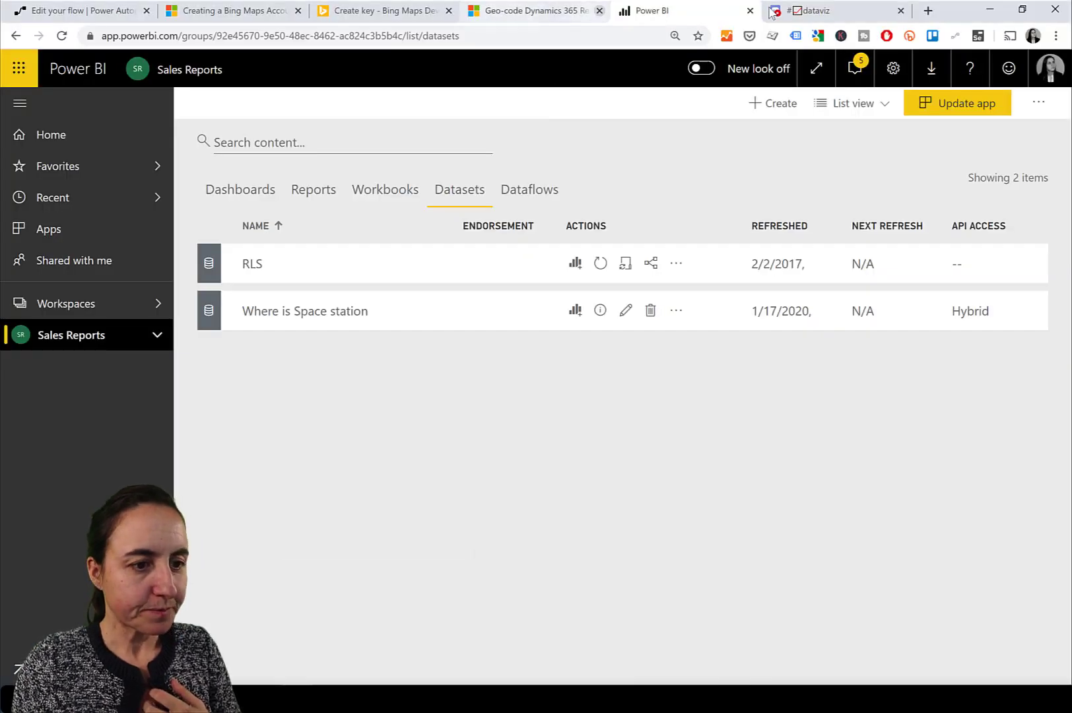
{"action": "left_click", "coordinate": [772, 12]}
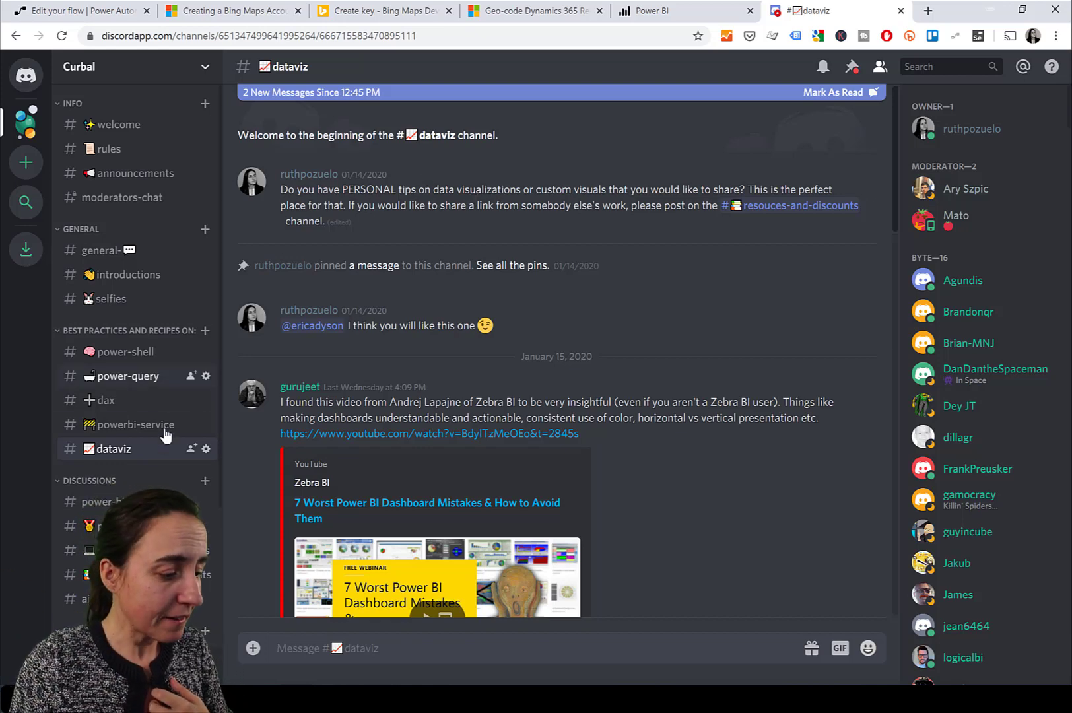
{"action": "scroll", "coordinate": [138, 277], "scroll_direction": "down", "scroll_amount": 5}
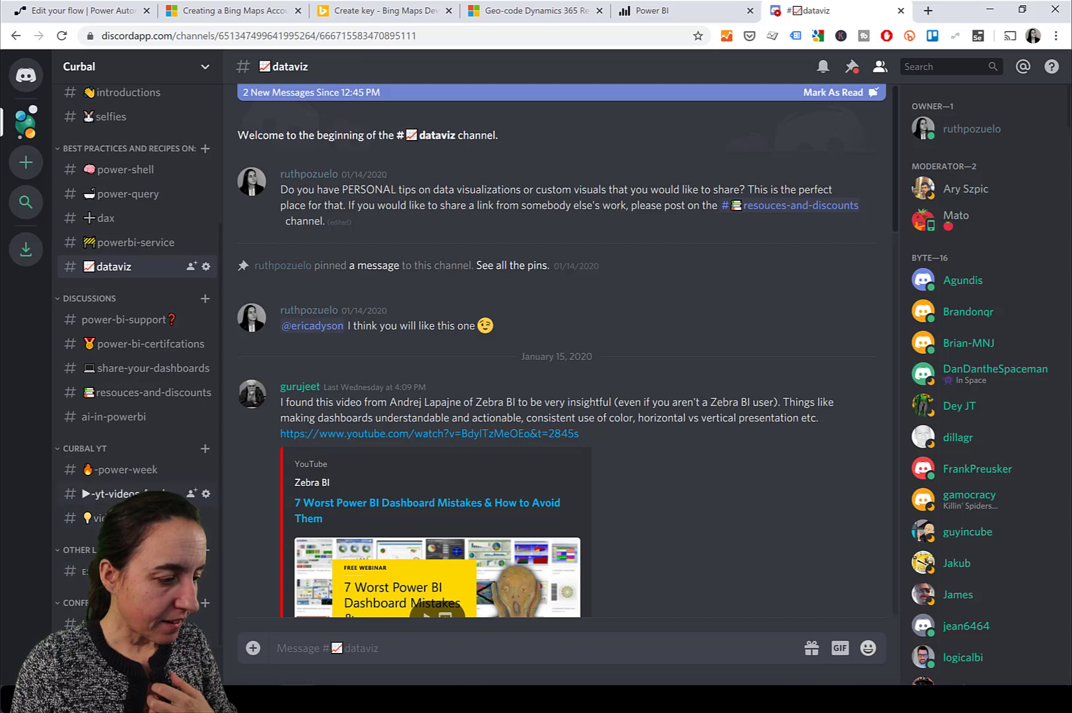
{"action": "left_click", "coordinate": [118, 493]}
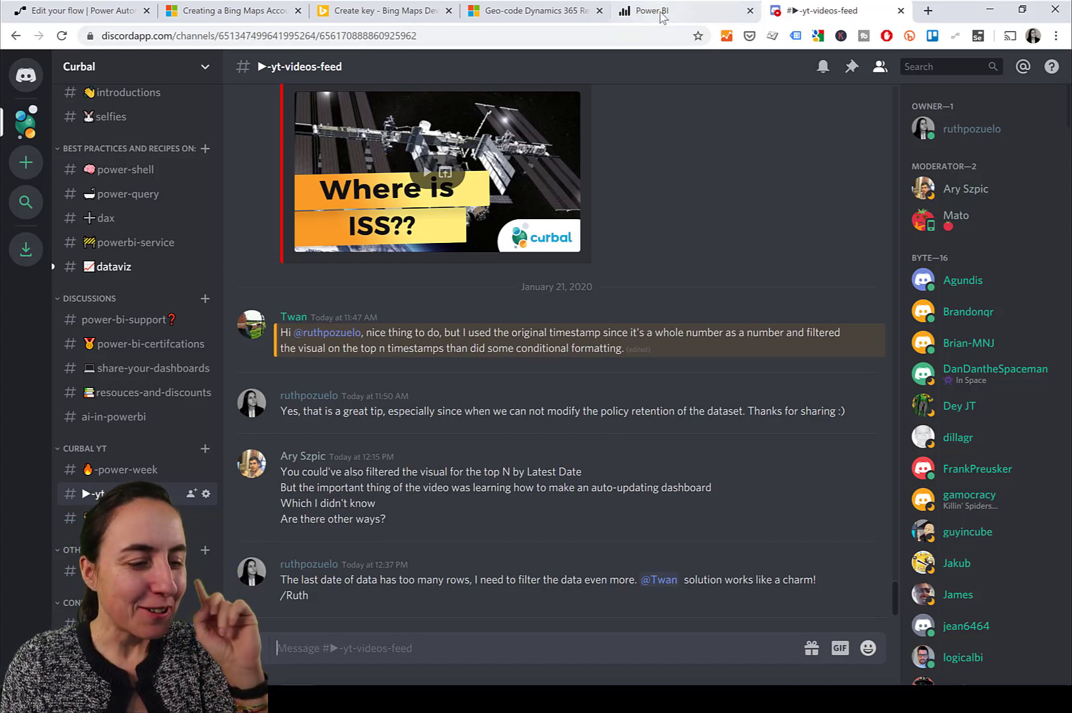
In the Power BI service, add a Number value named epochtime to the Where is Space station streaming dataset and save it.
{"action": "left_click", "coordinate": [665, 11]}
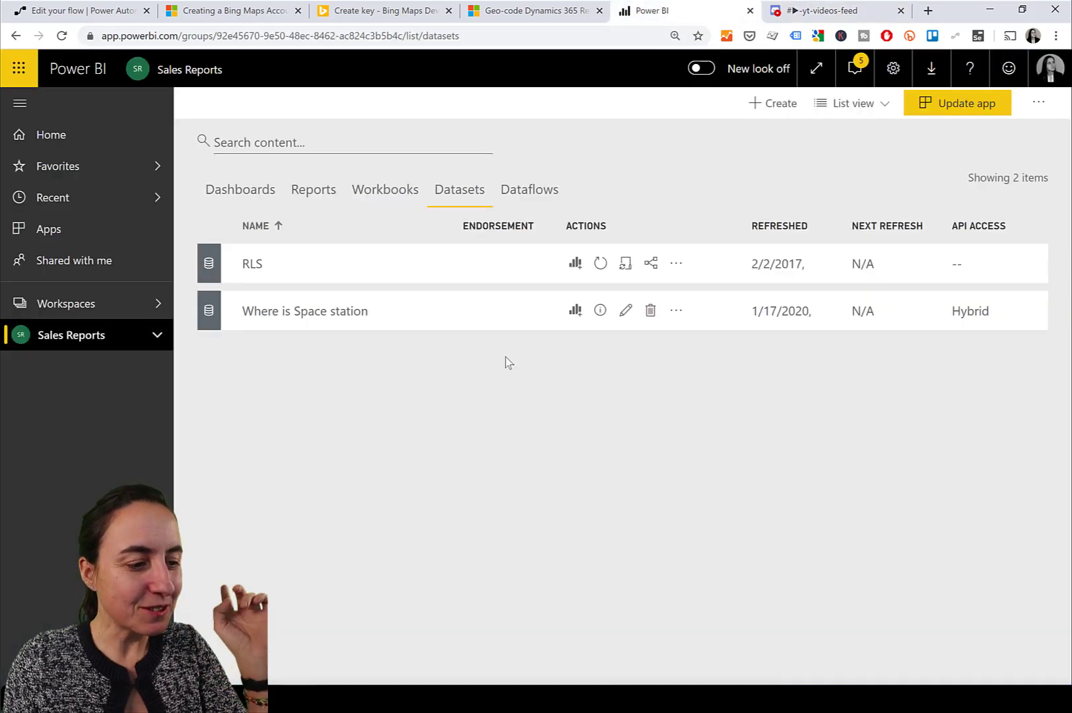
{"action": "left_click", "coordinate": [625, 311]}
{"action": "left_click", "coordinate": [768, 478]}
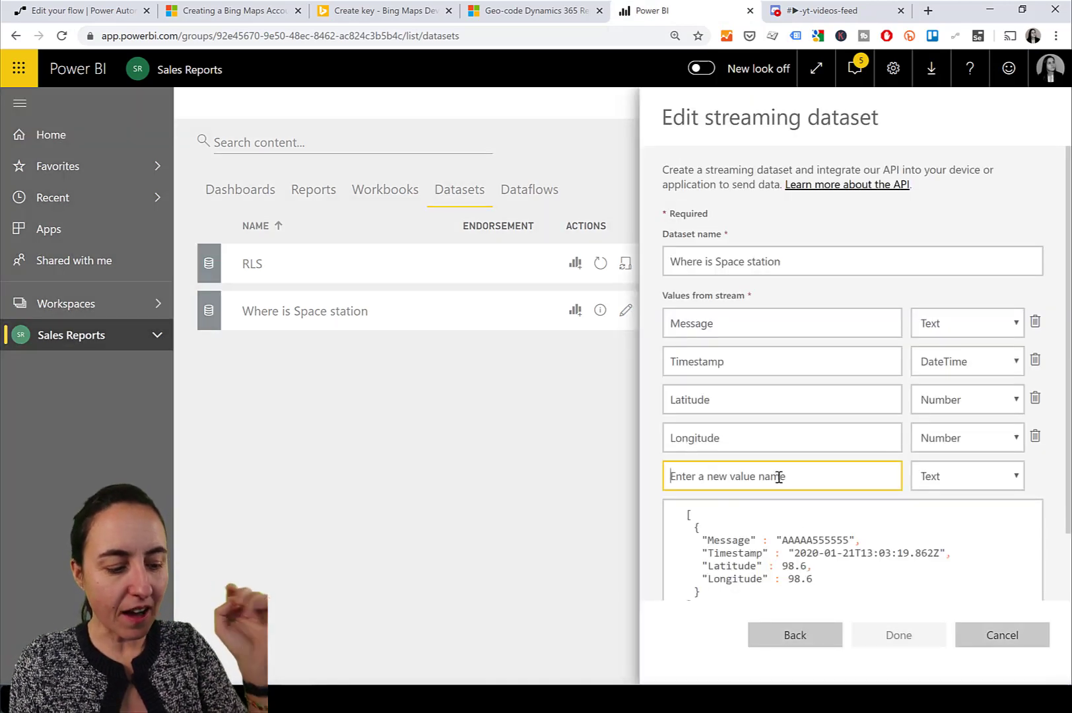
{"action": "type", "text": "epochtime"}
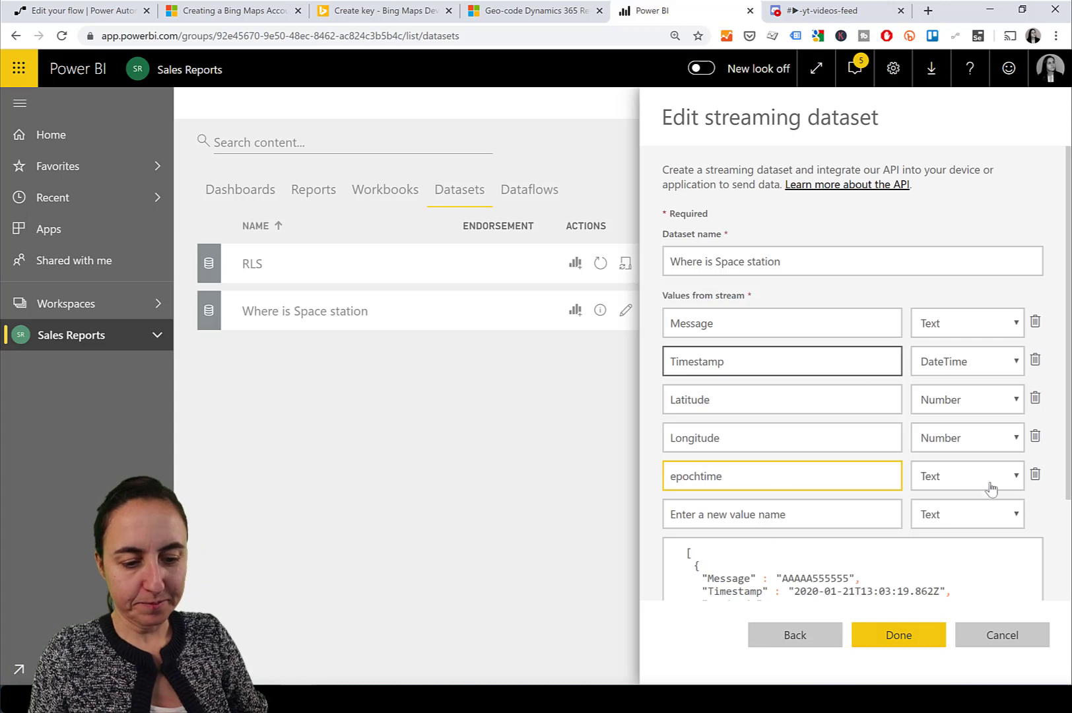
{"action": "left_click", "coordinate": [983, 486]}
{"action": "left_click", "coordinate": [982, 528]}
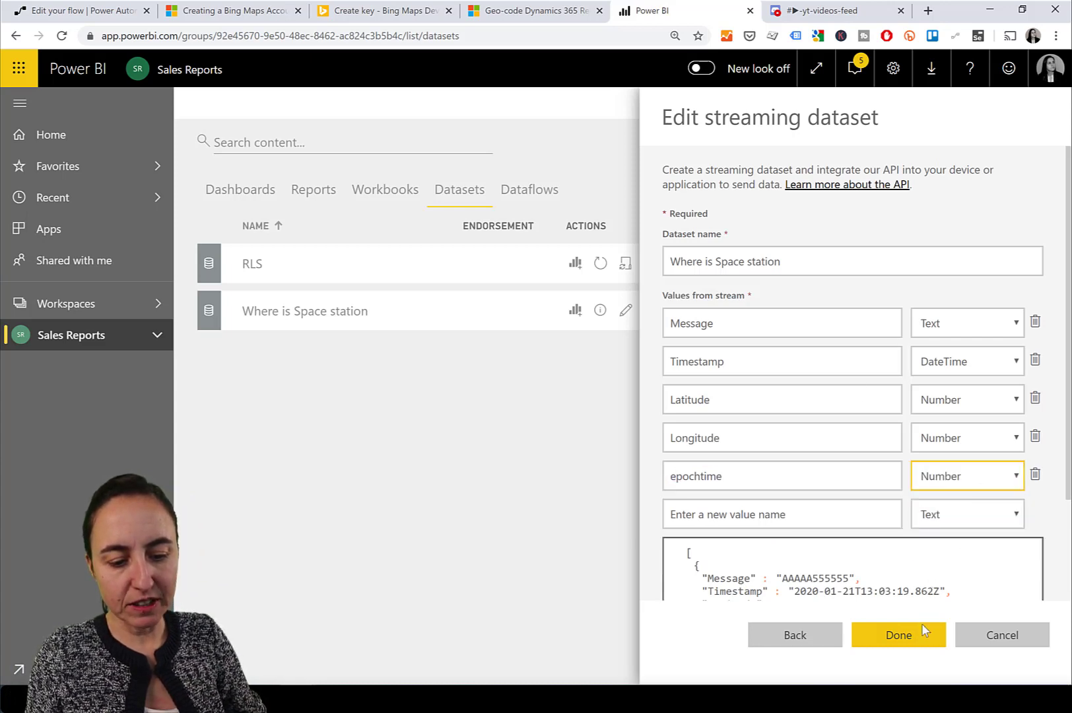
{"action": "left_click", "coordinate": [922, 634]}
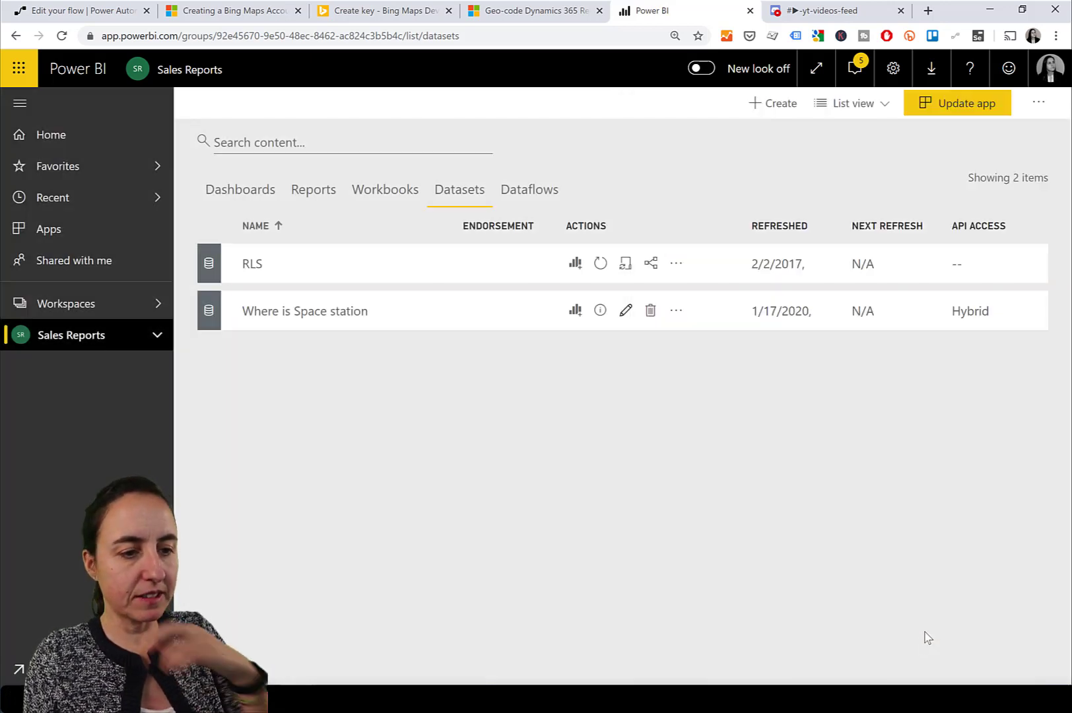
Reload the Power Automate flow, fill epochtime in Add rows to a dataset with the Parse JSON timestamp, and save.
{"action": "left_click", "coordinate": [72, 15]}
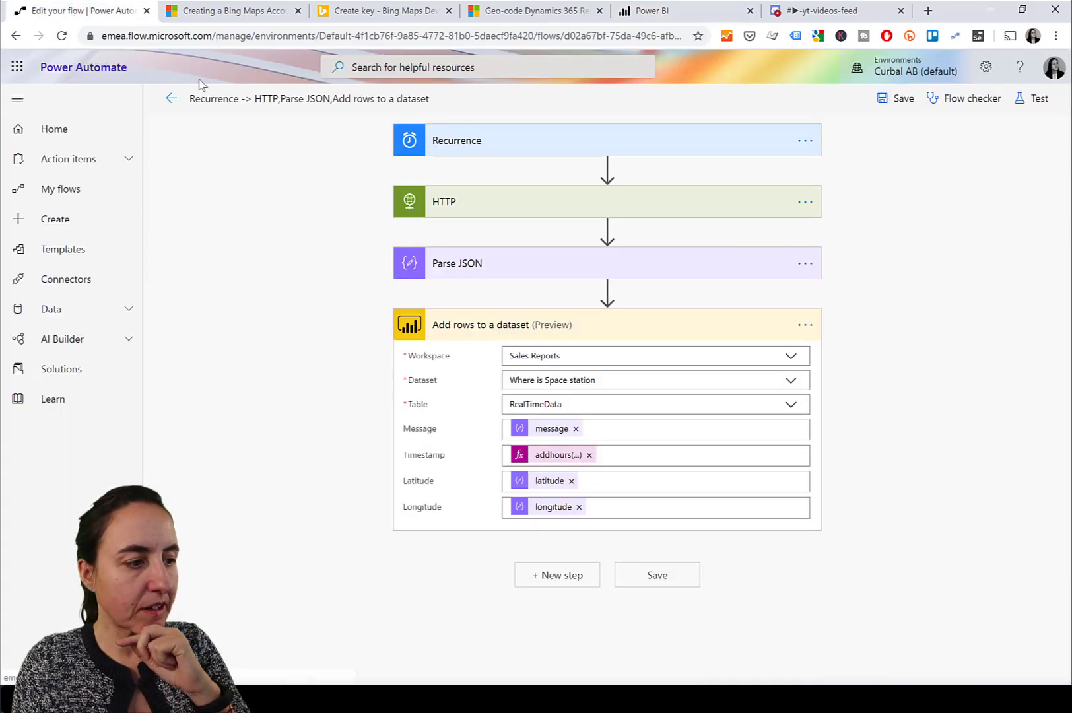
{"action": "left_click", "coordinate": [62, 35]}
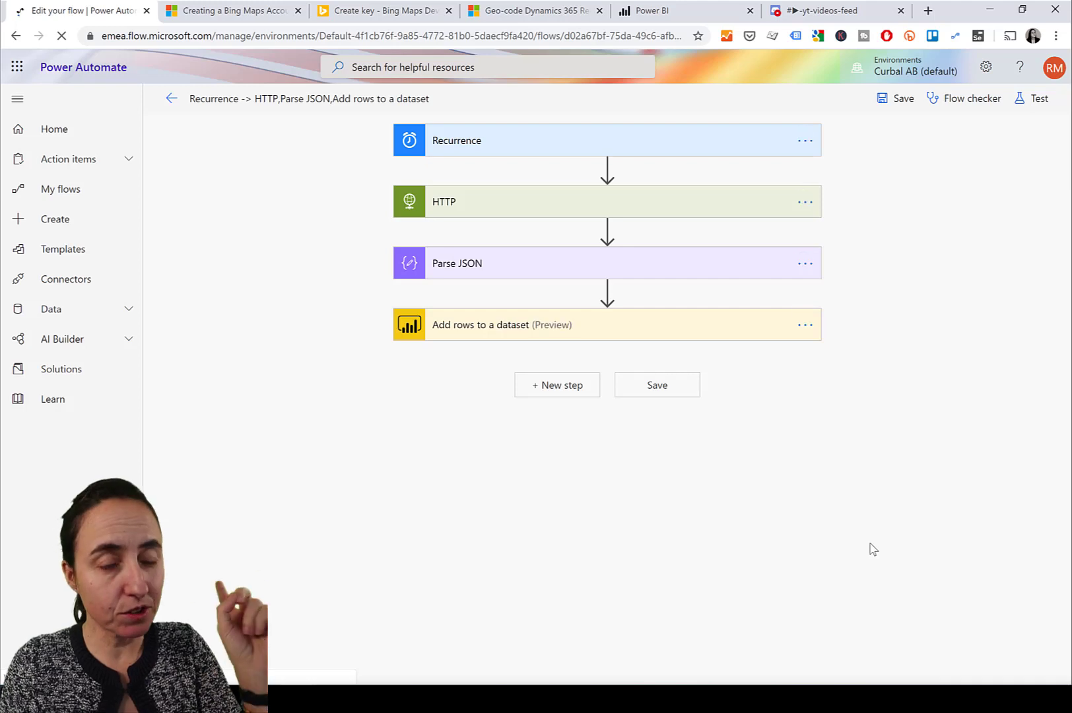
{"action": "left_click", "coordinate": [611, 338]}
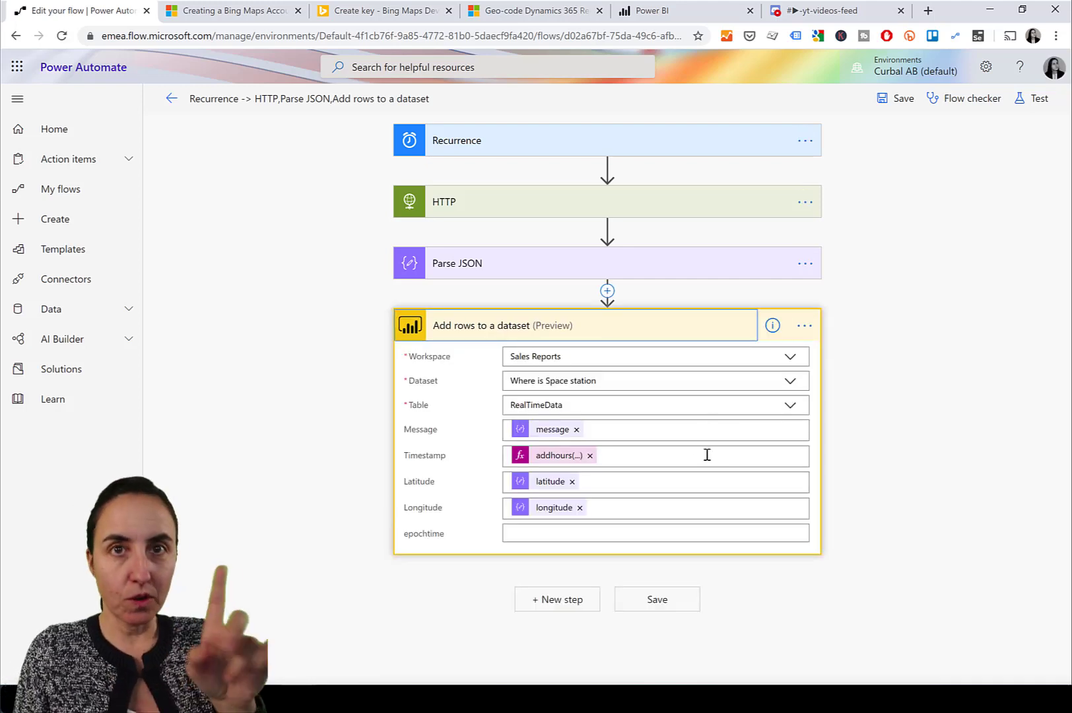
{"action": "left_click", "coordinate": [589, 535]}
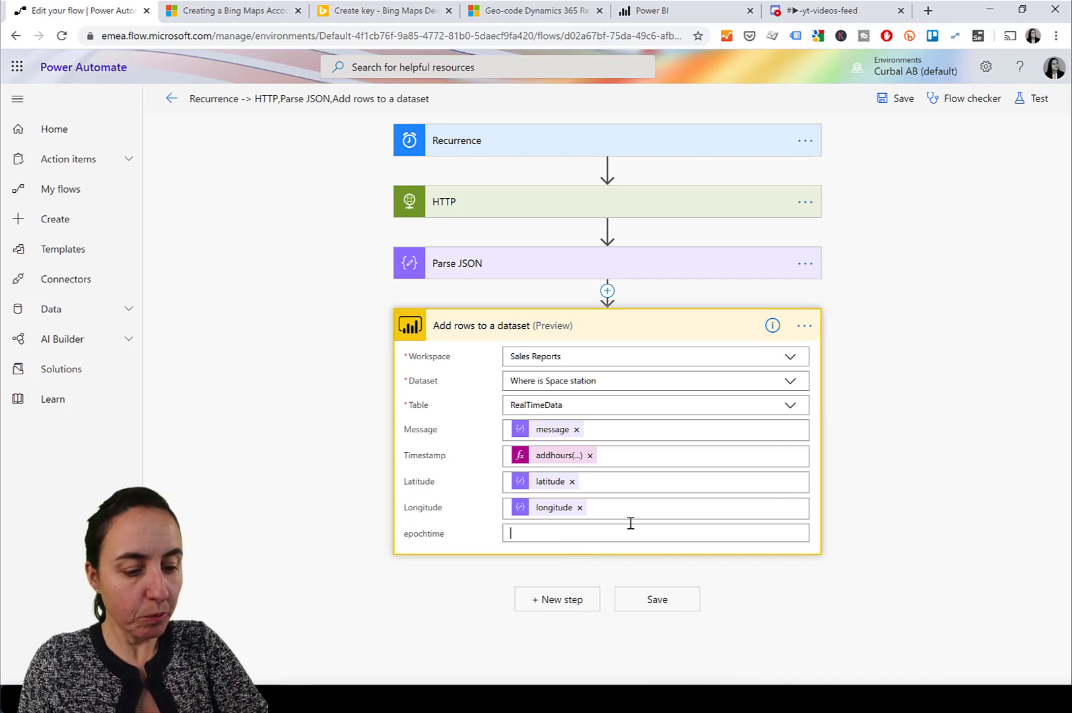
{"action": "scroll", "coordinate": [904, 626], "scroll_direction": "down", "scroll_amount": 1}
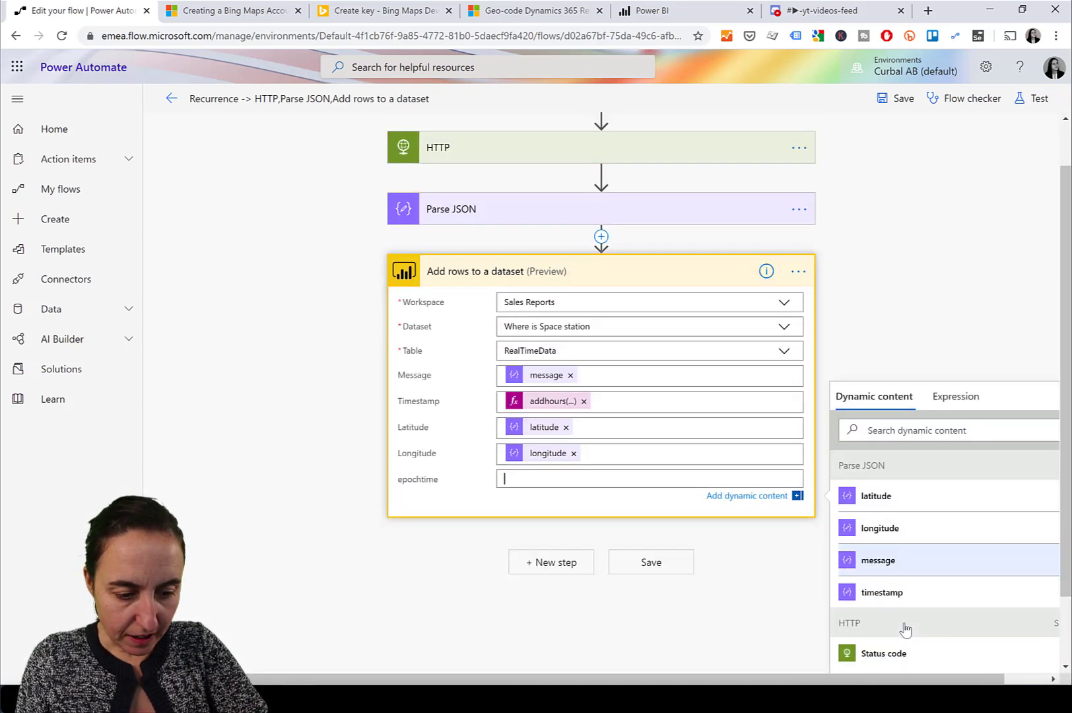
{"action": "left_click", "coordinate": [886, 578]}
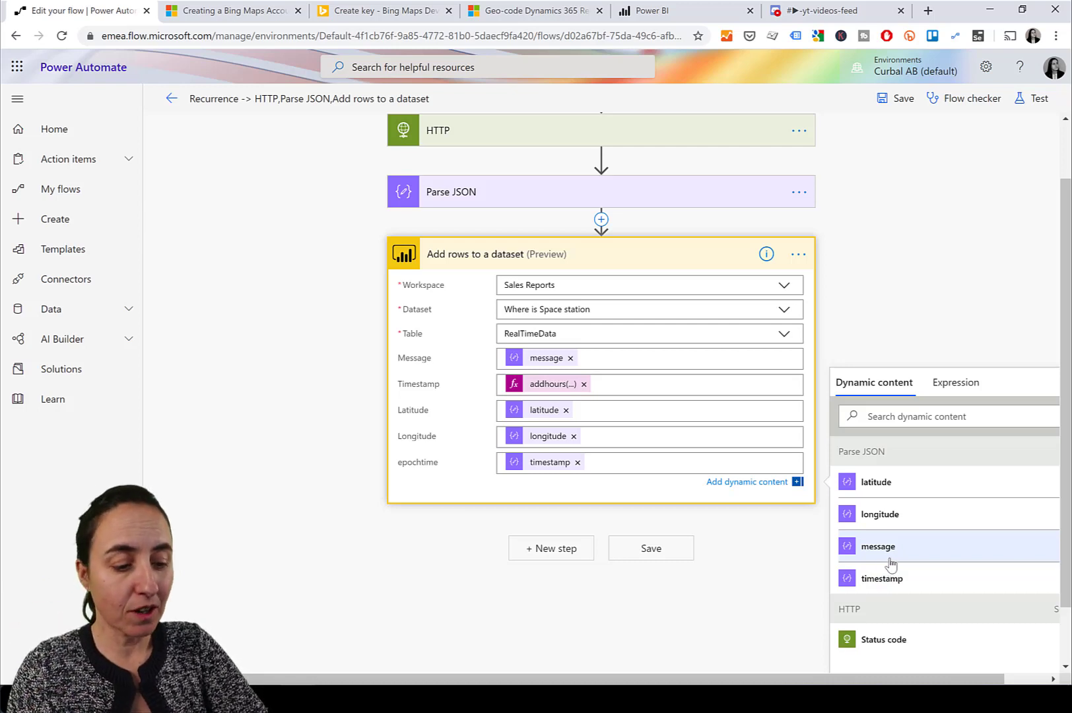
{"action": "left_click", "coordinate": [657, 552]}
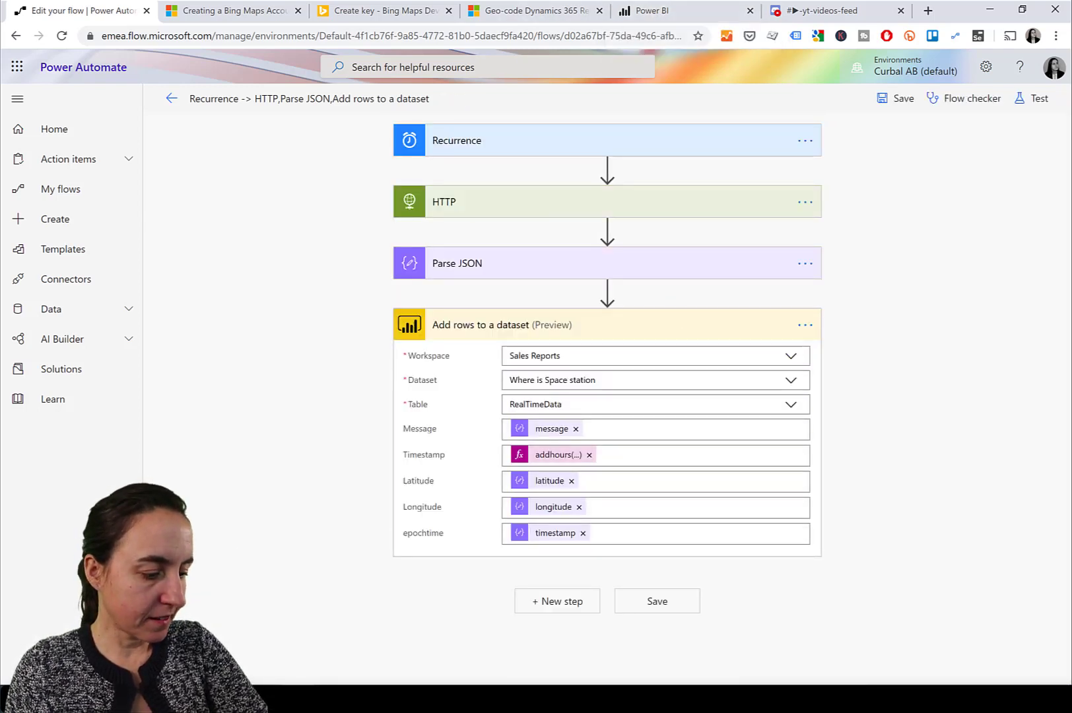
Switch back to Power BI Desktop and refresh the report to load the dataset's updated fields.
{"action": "left_click", "coordinate": [158, 700]}
{"action": "left_click", "coordinate": [244, 623]}
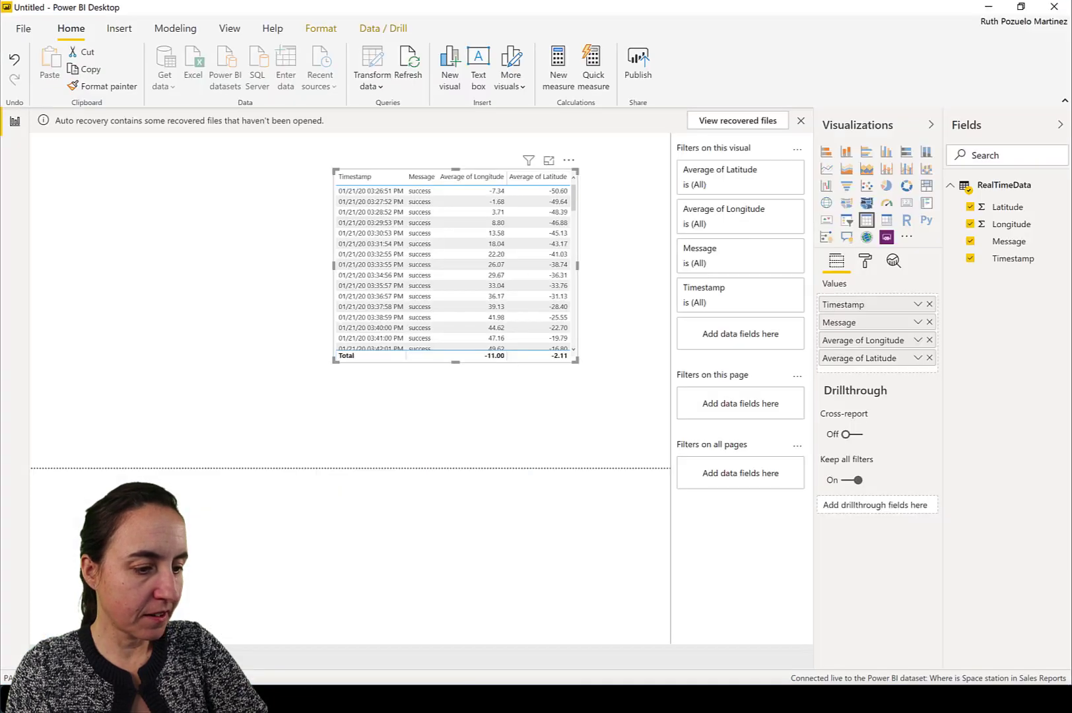
{"action": "left_click", "coordinate": [411, 66]}
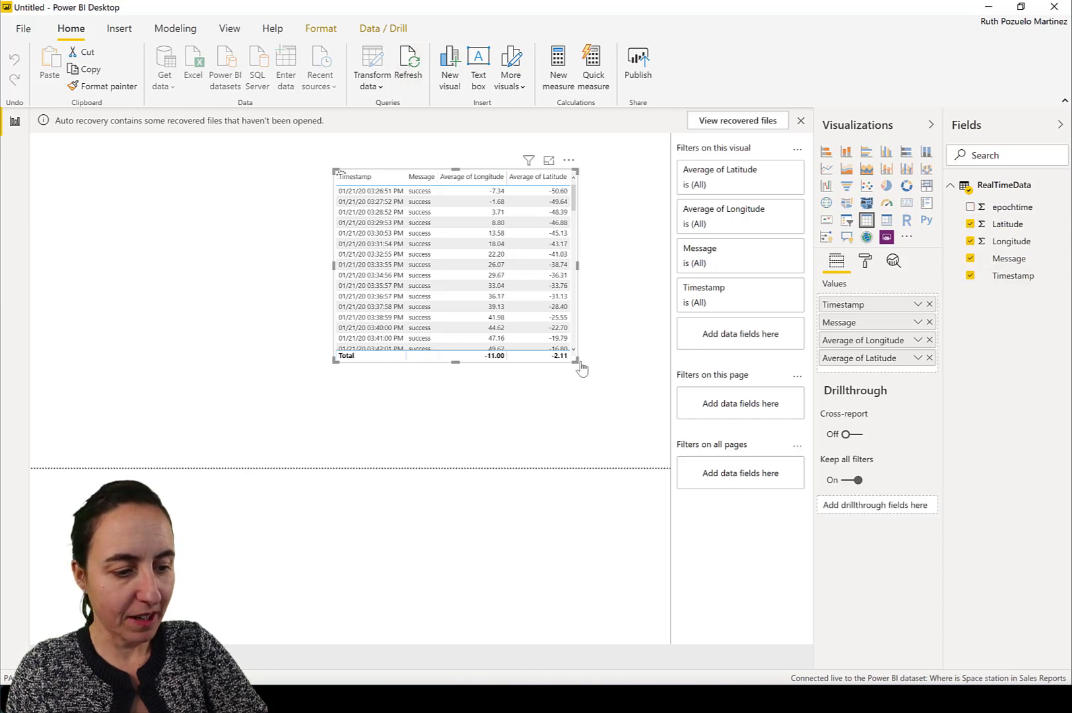
Enlarge the table, add epochtime as its last column and sort the rows by epochtime.
{"action": "left_click_drag", "start_coordinate": [579, 364], "coordinate": [650, 384]}
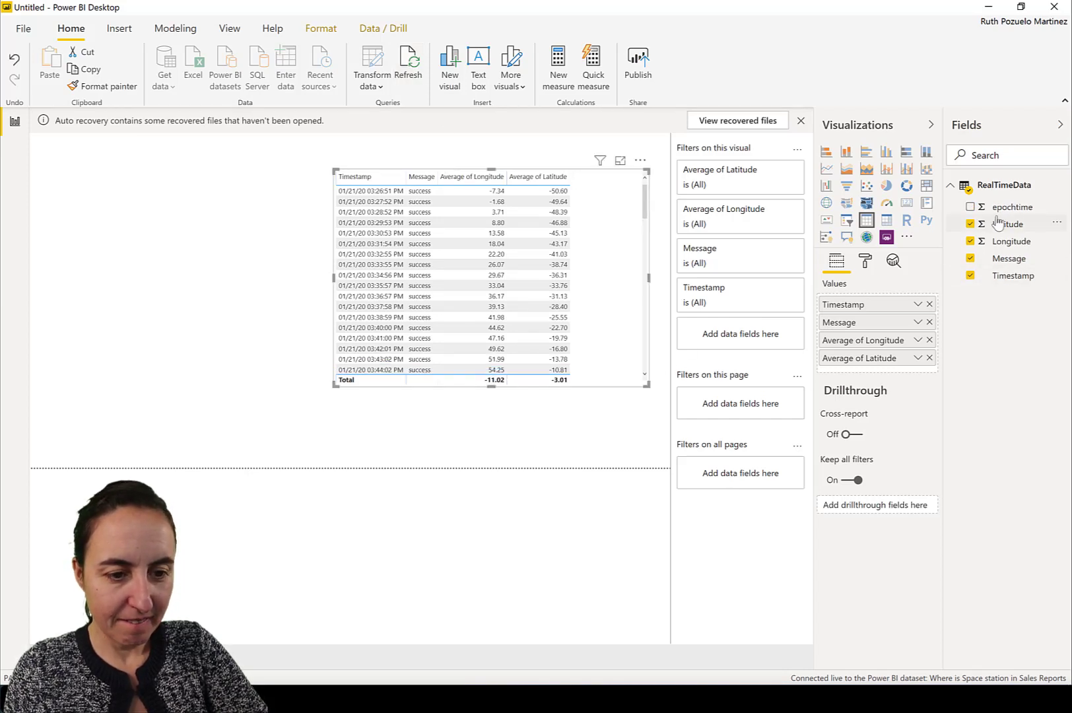
{"action": "left_click_drag", "start_coordinate": [1013, 208], "coordinate": [614, 316]}
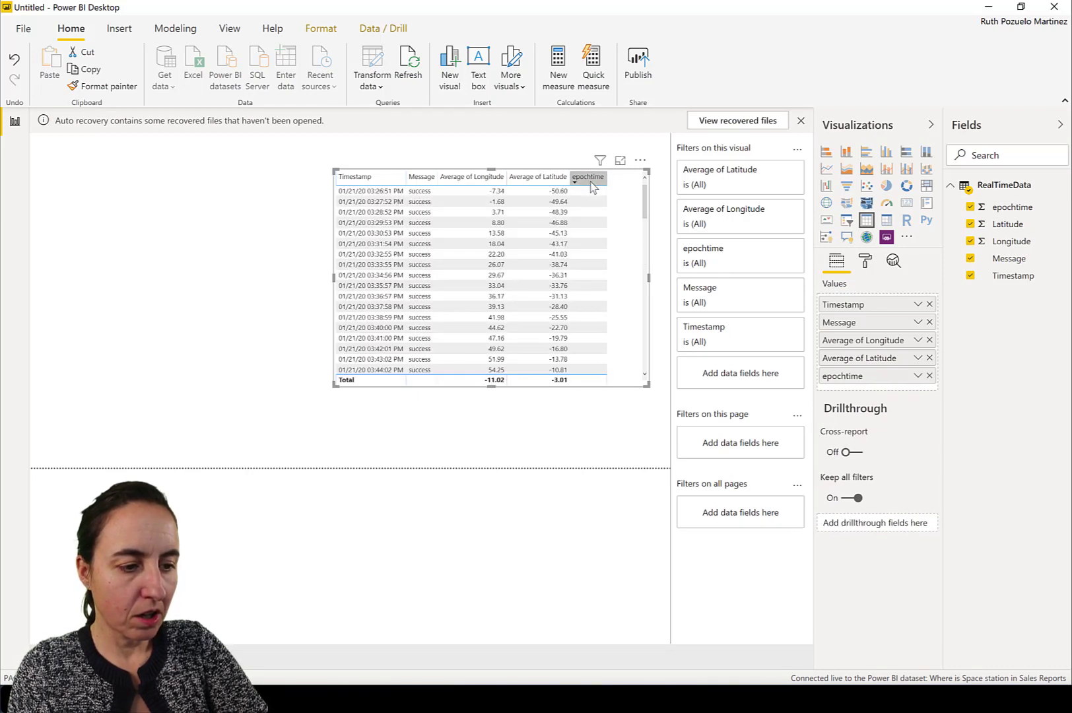
{"action": "left_click", "coordinate": [590, 180]}
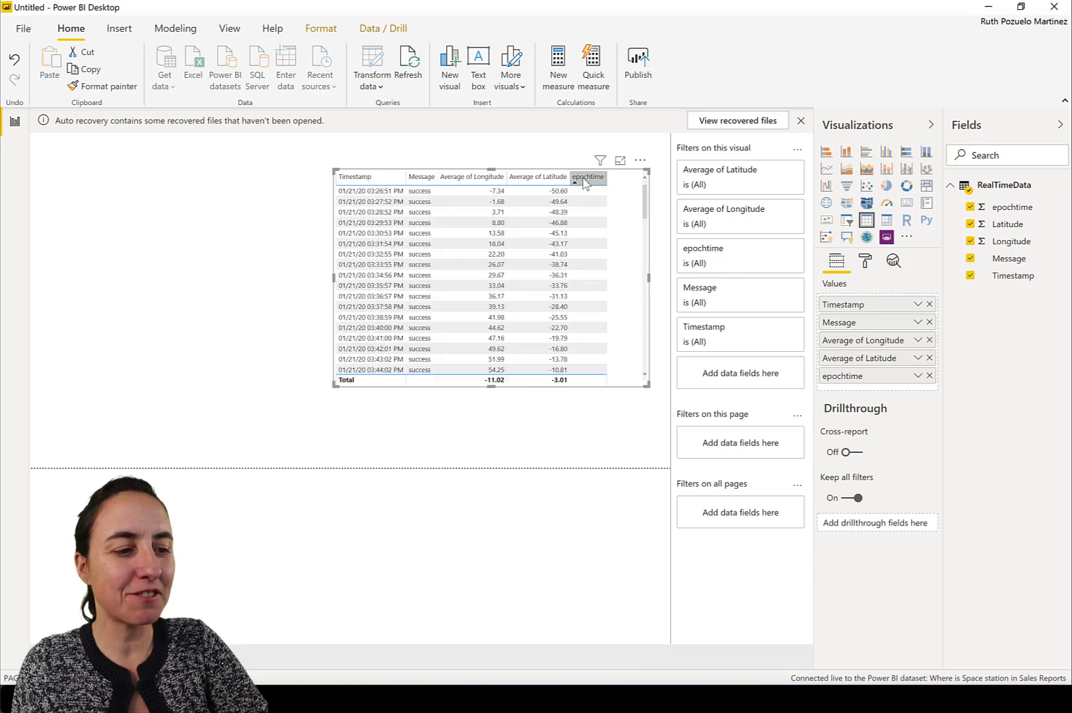
Refresh the report's data again and re-sort the table by epochtime to check for incoming values.
{"action": "left_click", "coordinate": [409, 66]}
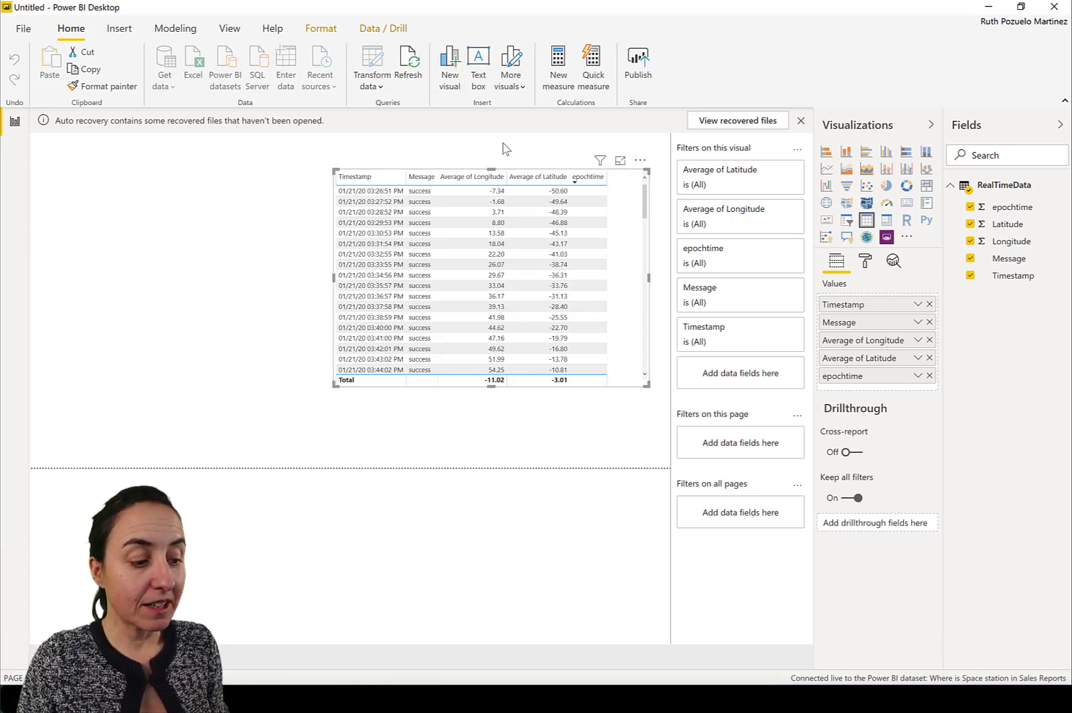
{"action": "left_click", "coordinate": [414, 71]}
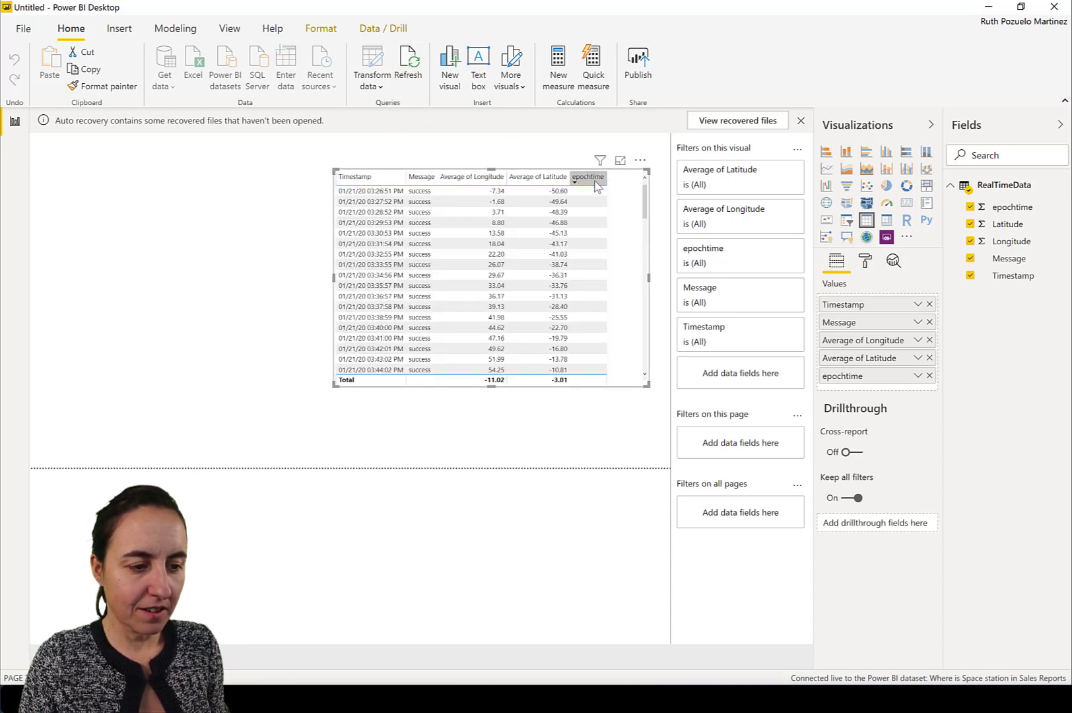
{"action": "left_click", "coordinate": [596, 186]}
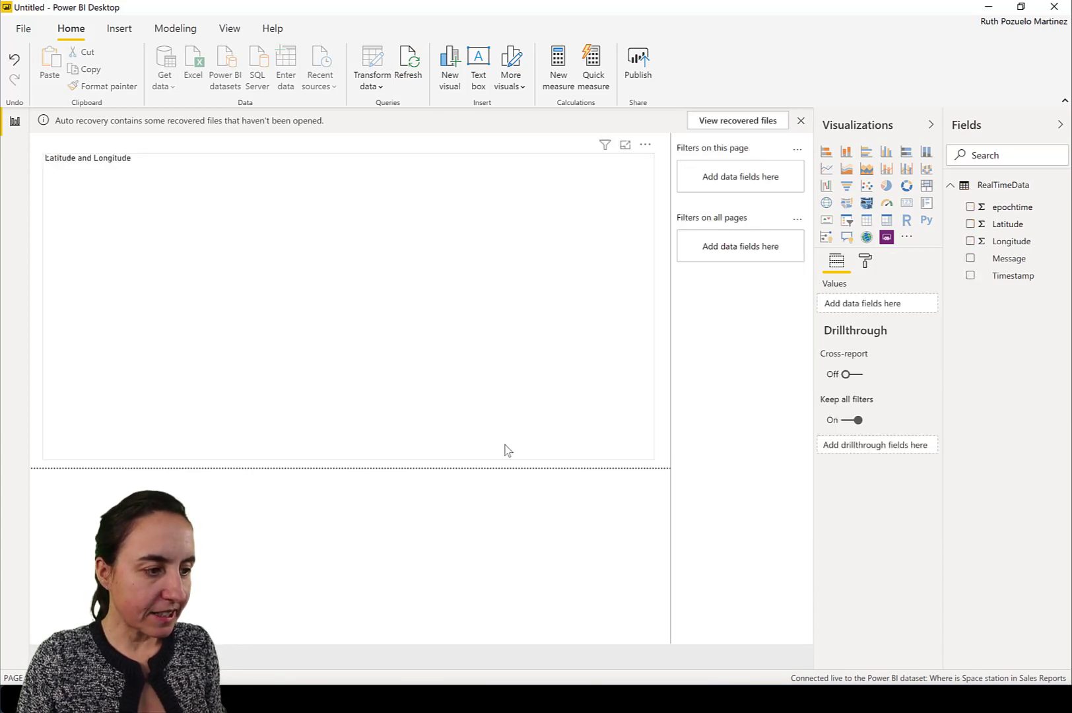
Filter the map visual by epochtime with a Top N filter showing the top 1 item by epochtime, and apply it.
{"action": "left_click", "coordinate": [581, 429]}
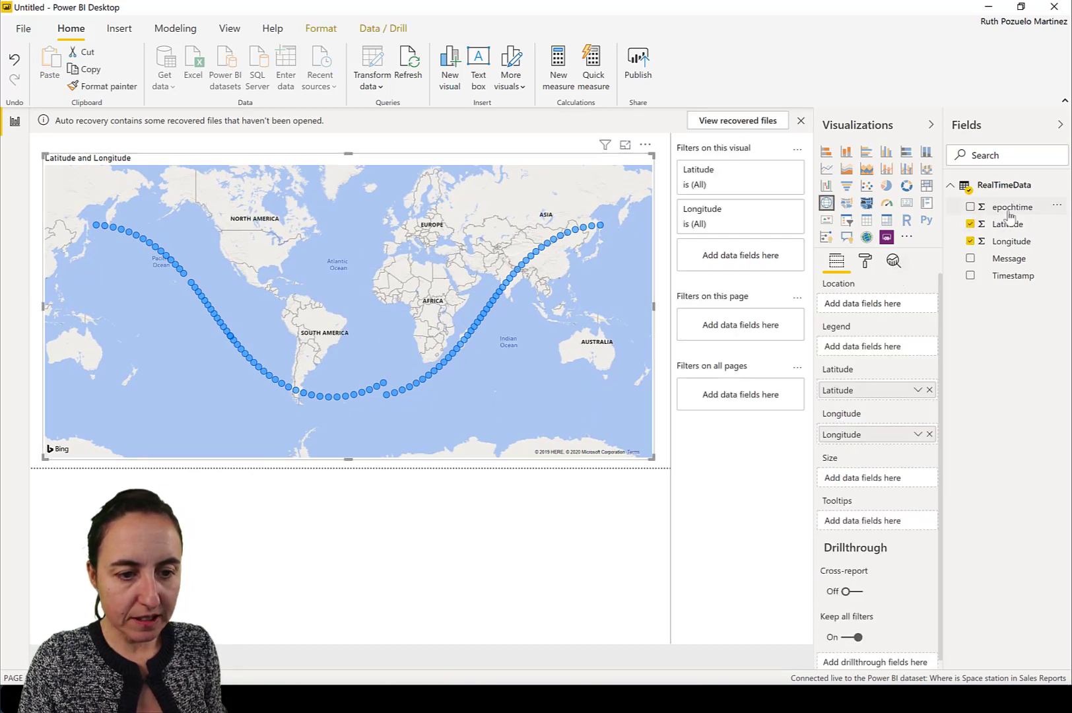
{"action": "left_click_drag", "start_coordinate": [1009, 218], "coordinate": [744, 273]}
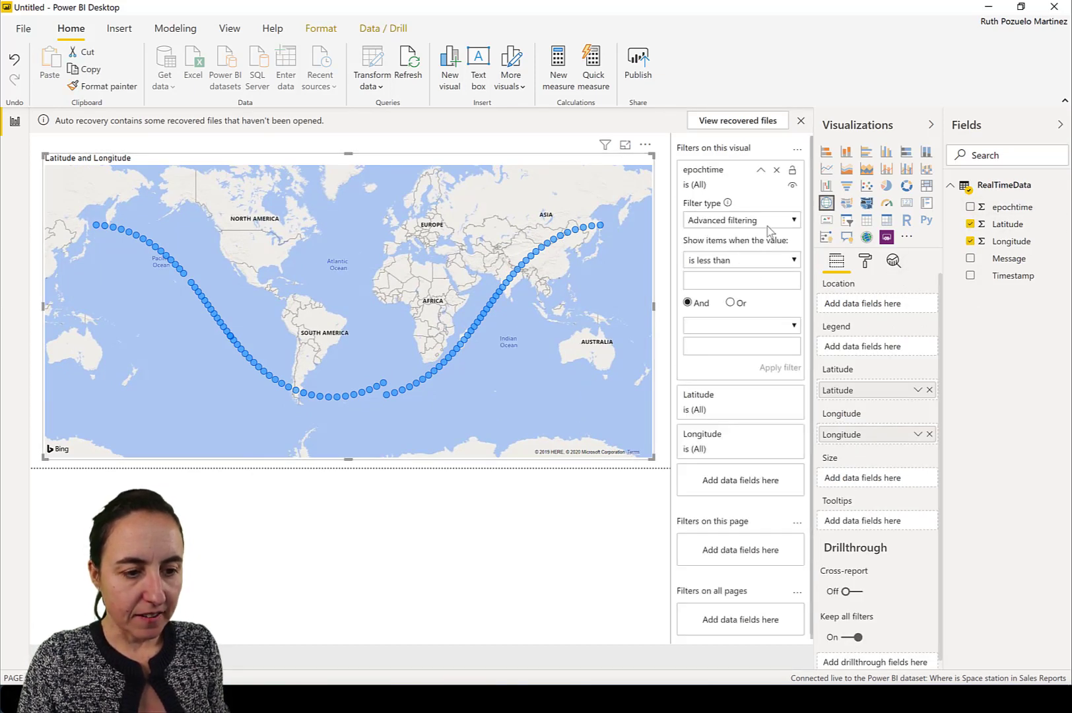
{"action": "left_click", "coordinate": [738, 225]}
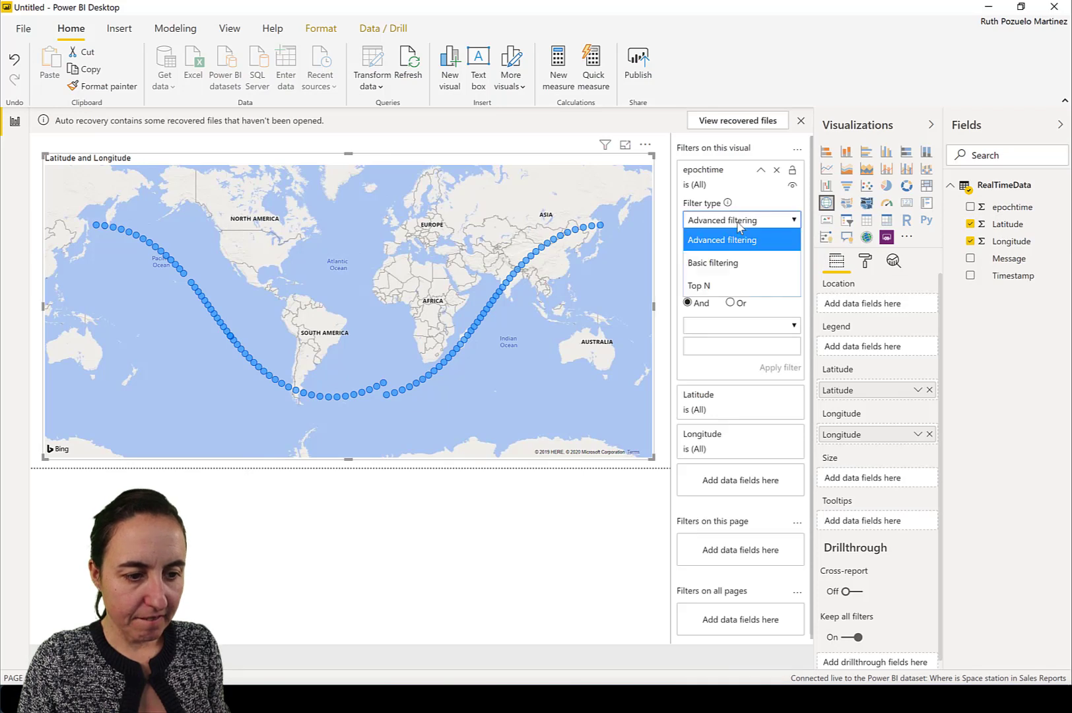
{"action": "left_click", "coordinate": [726, 288]}
{"action": "left_click", "coordinate": [767, 257]}
{"action": "type", "text": "1"}
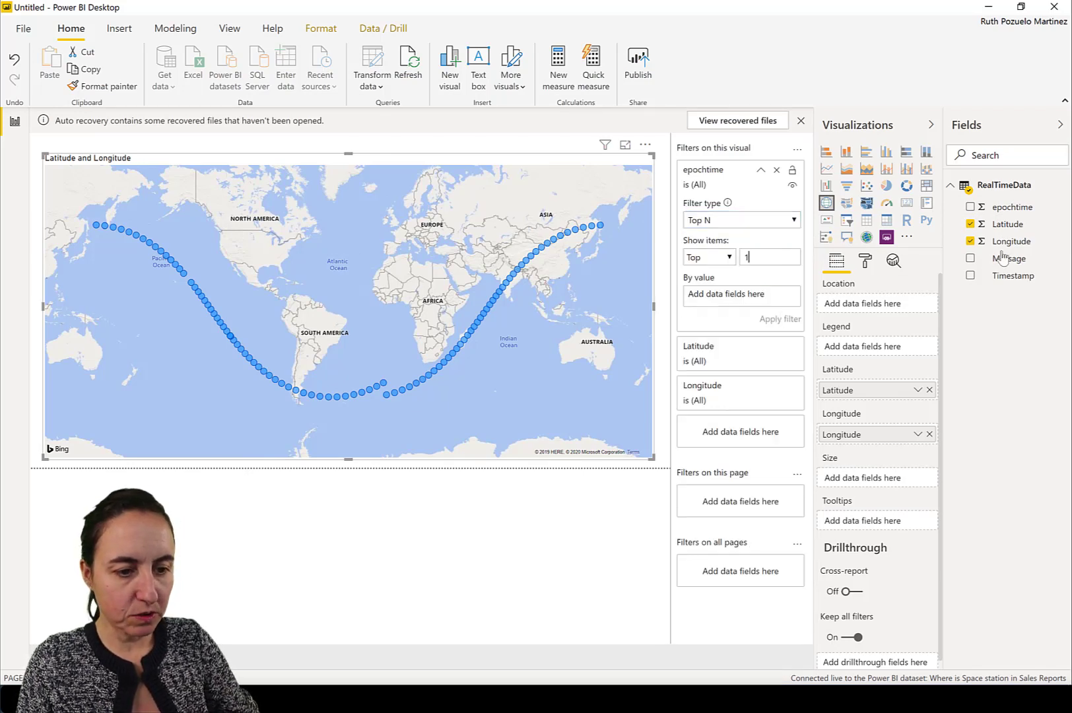
{"action": "left_click_drag", "start_coordinate": [1016, 210], "coordinate": [766, 309]}
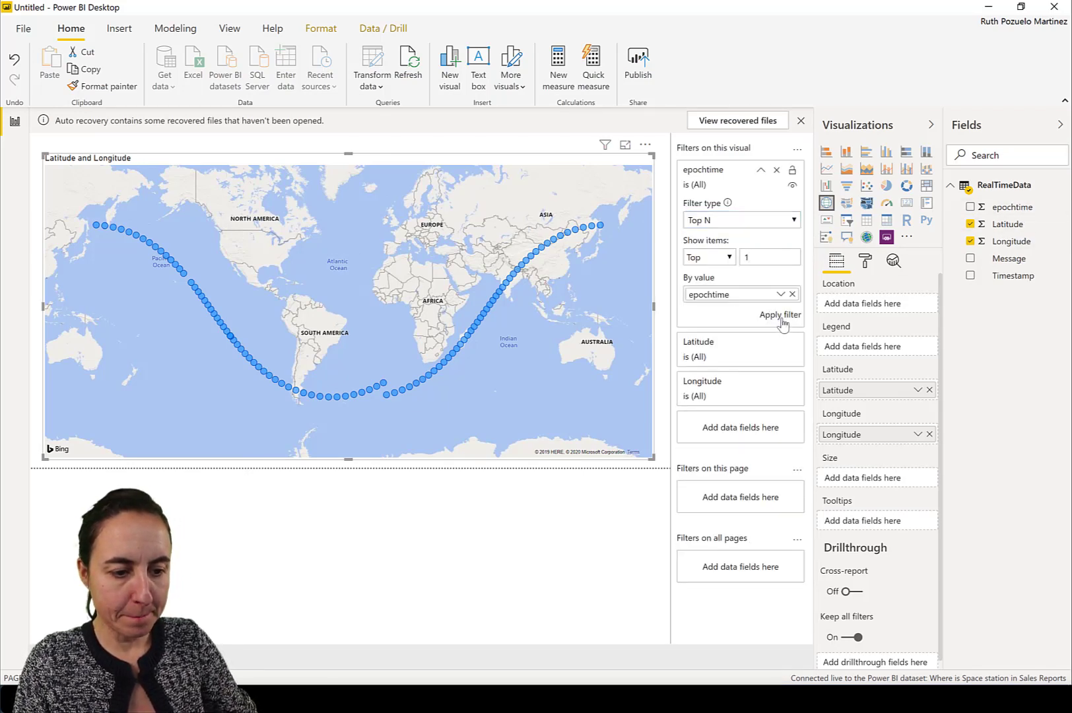
{"action": "left_click", "coordinate": [781, 317]}
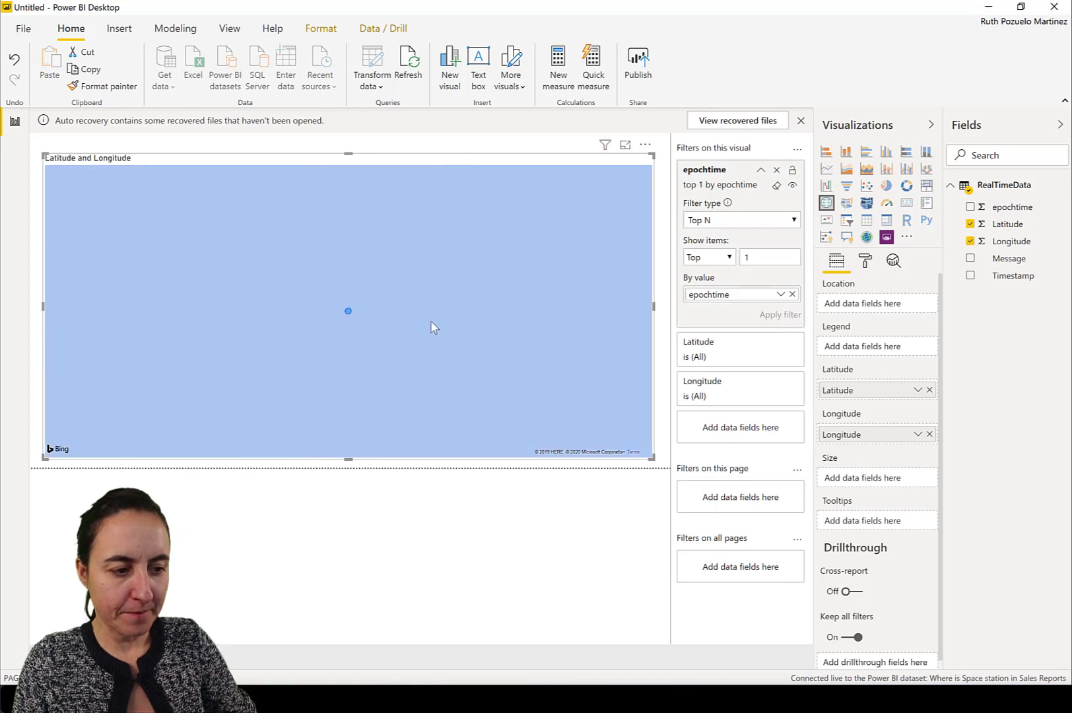
Turn off Auto zoom in the map's controls and zoom the map out to show the whole world.
{"action": "left_click", "coordinate": [862, 264]}
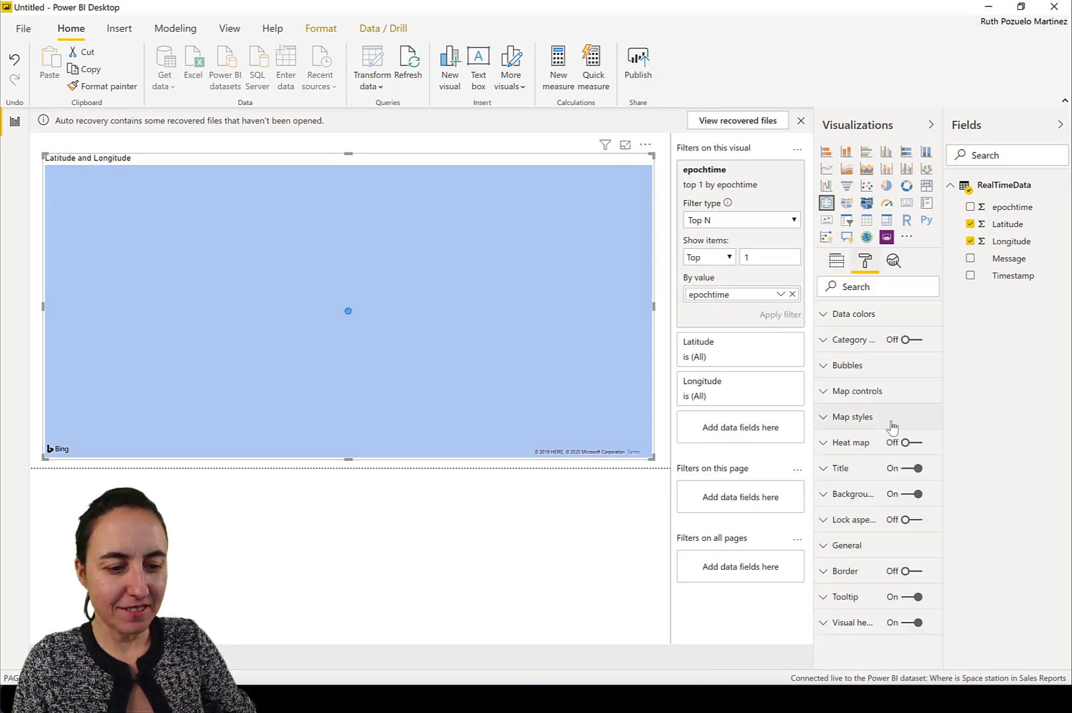
{"action": "left_click", "coordinate": [871, 394]}
{"action": "left_click", "coordinate": [851, 439]}
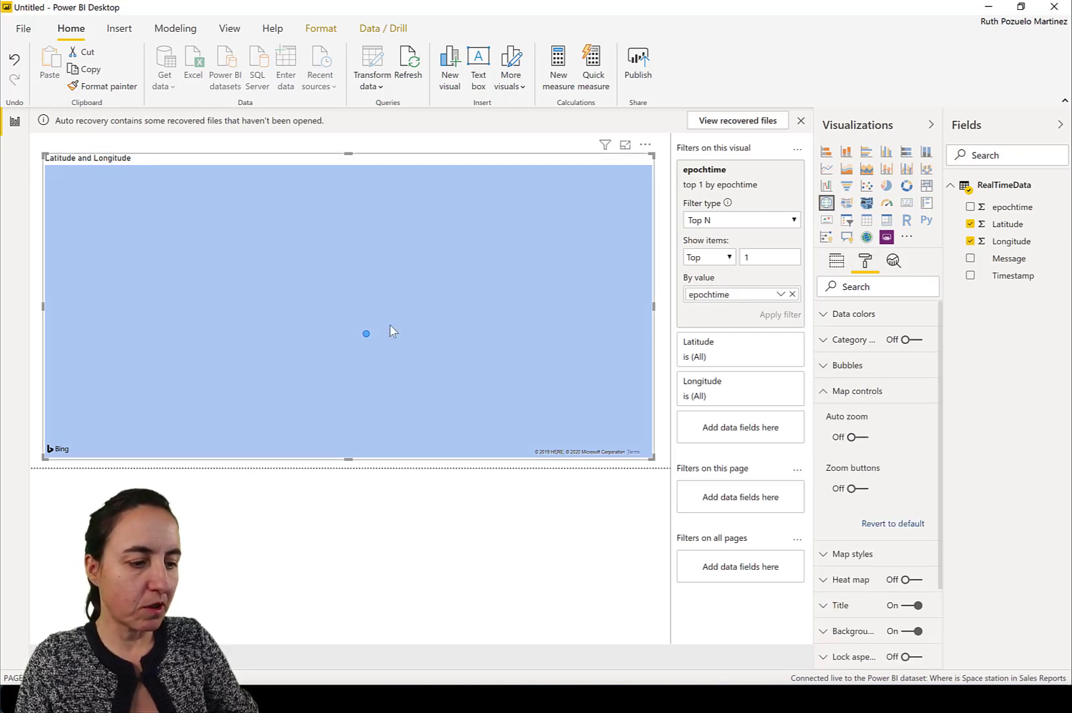
{"action": "scroll", "coordinate": [425, 321], "scroll_direction": "down", "scroll_amount": 6}
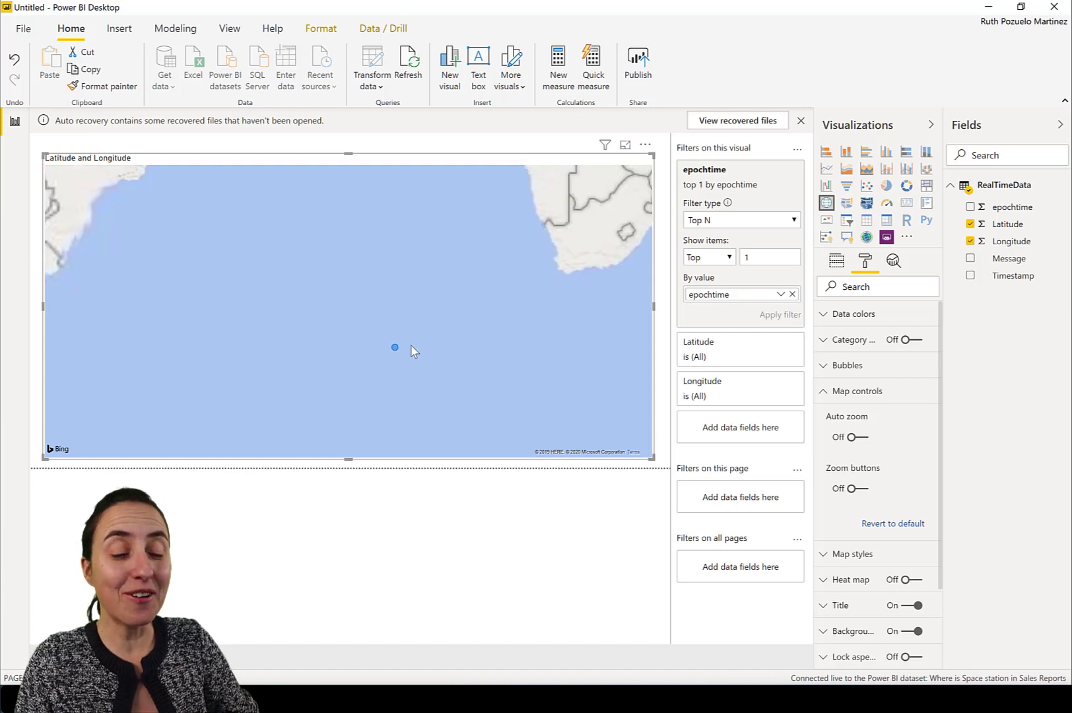
{"action": "left_click_drag", "start_coordinate": [417, 341], "coordinate": [420, 367]}
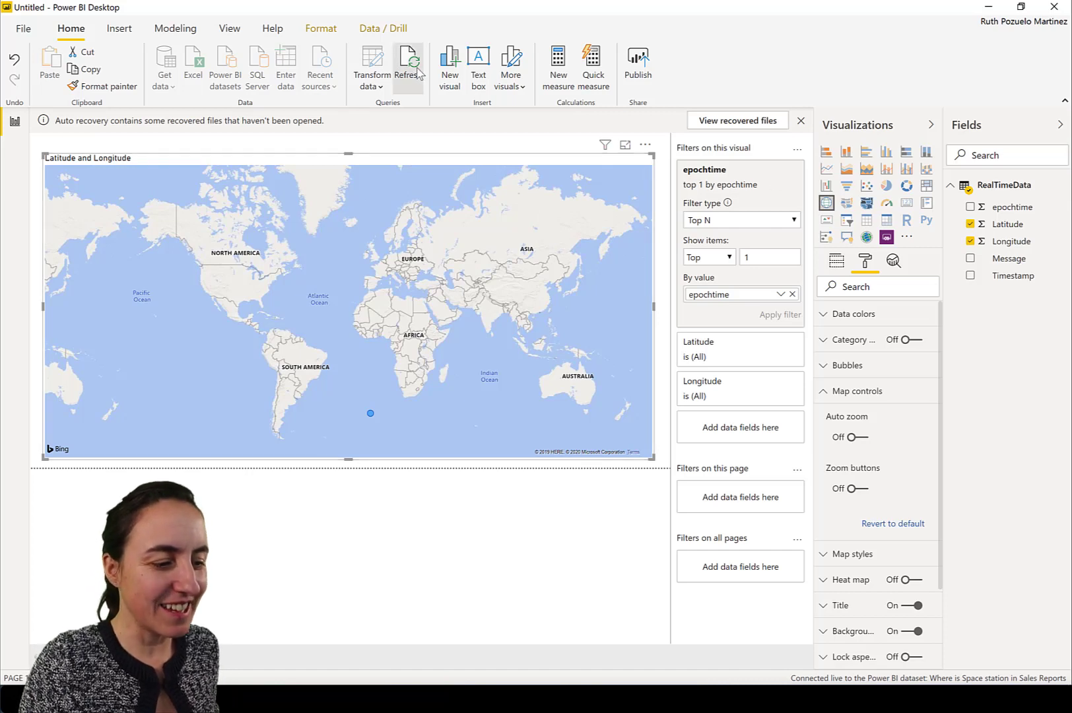
Refresh the report's data and watch the station's point on the map for movement.
{"action": "left_click", "coordinate": [417, 71]}
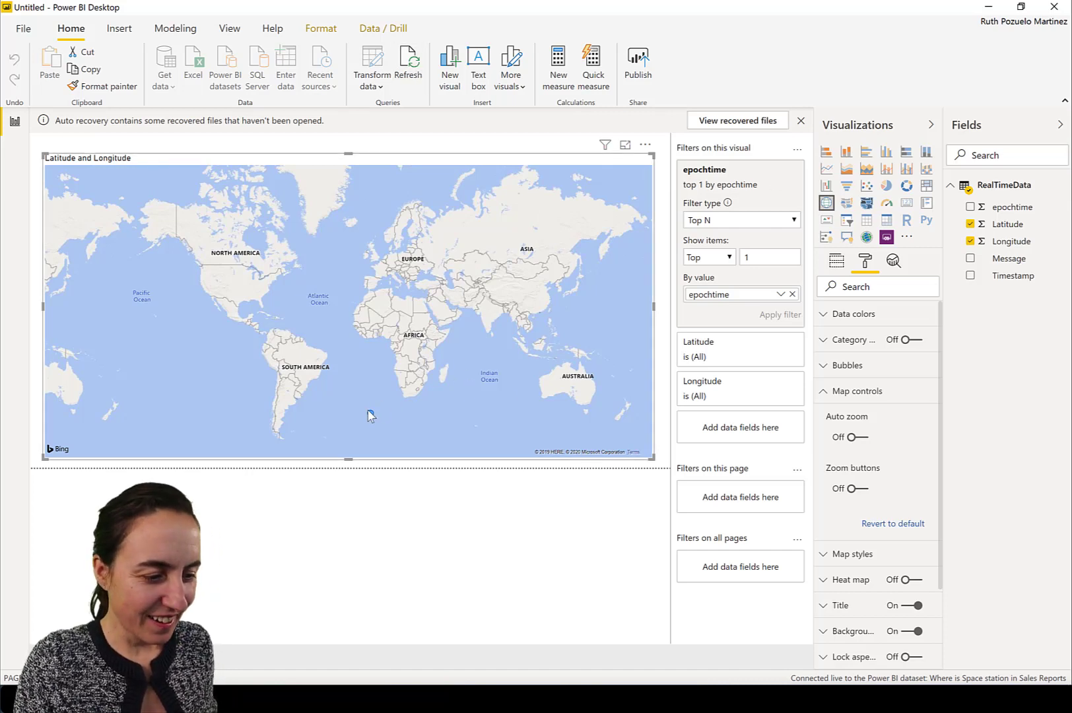
{"action": "mouse_move", "coordinate": [372, 419]}
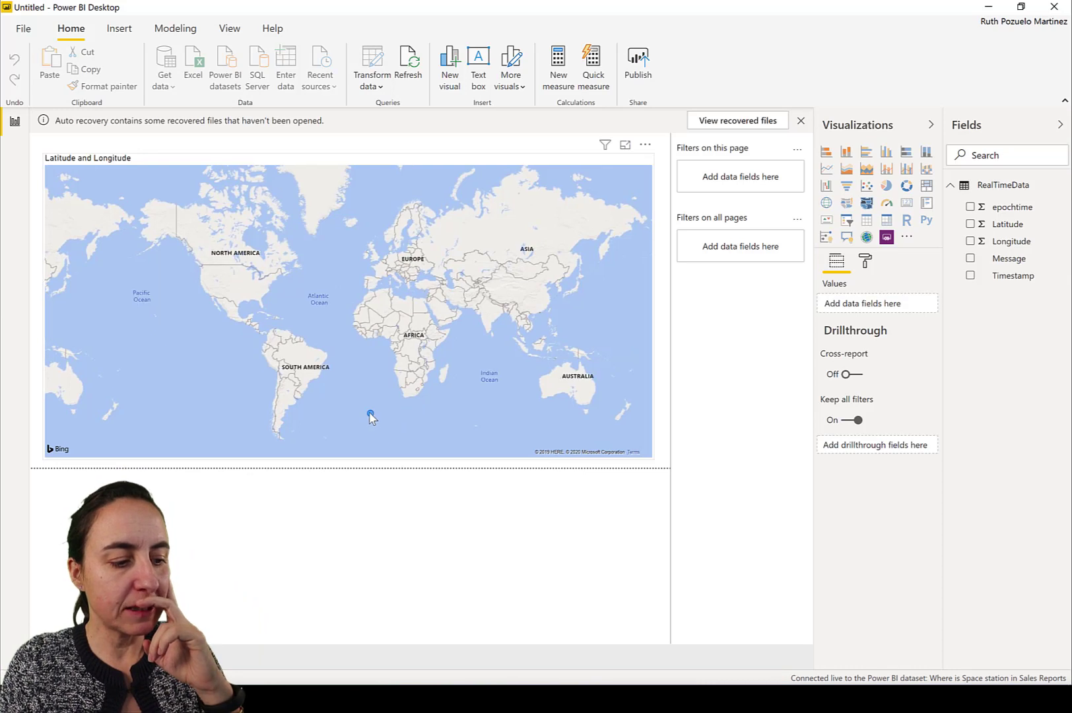
{"action": "mouse_move", "coordinate": [372, 418]}
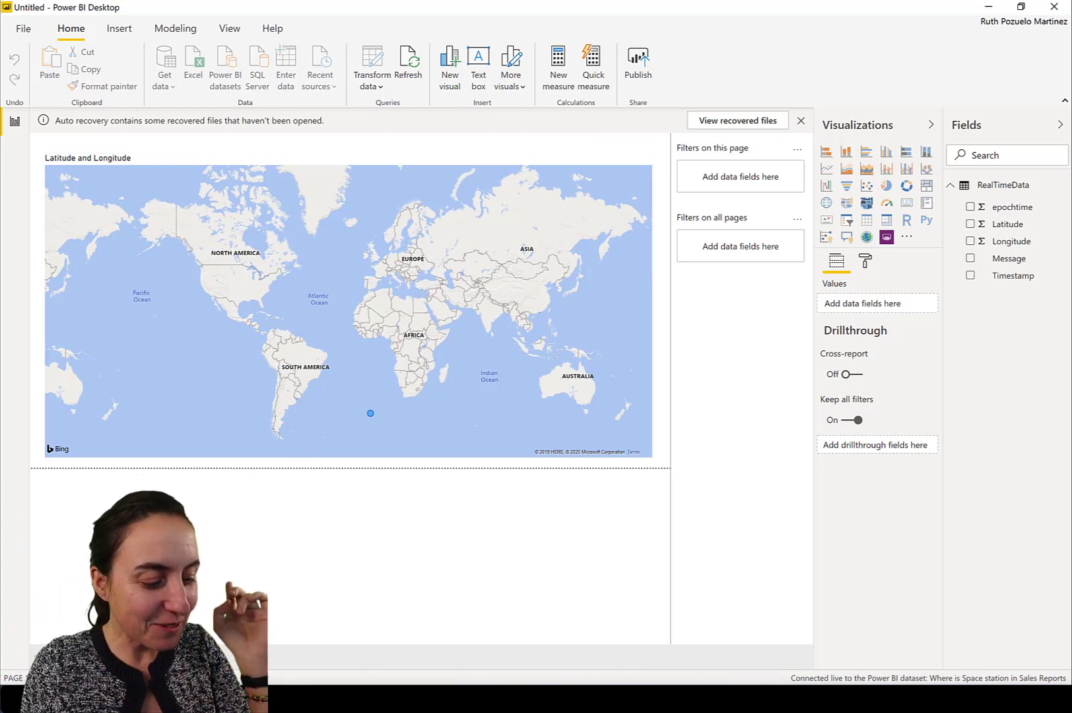
Switch to the Power Automate flow and insert the Bing Maps action Get location by point between Parse JSON and Add rows to a dataset.
{"action": "left_click", "coordinate": [327, 660]}
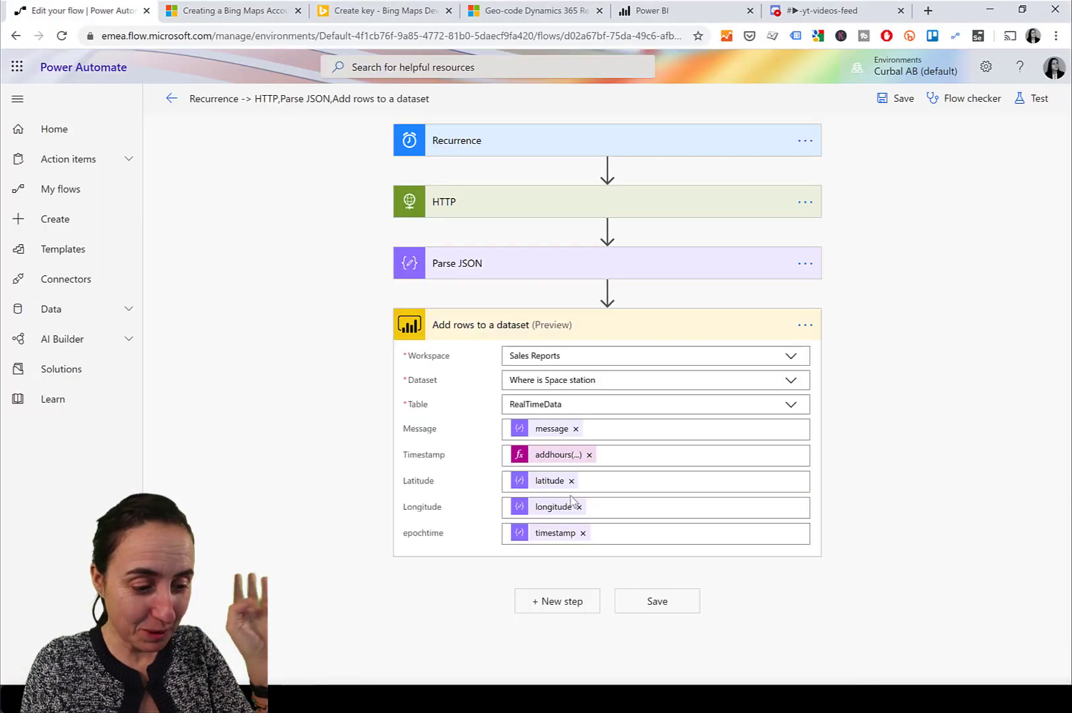
{"action": "left_click", "coordinate": [608, 293]}
{"action": "left_click", "coordinate": [613, 312]}
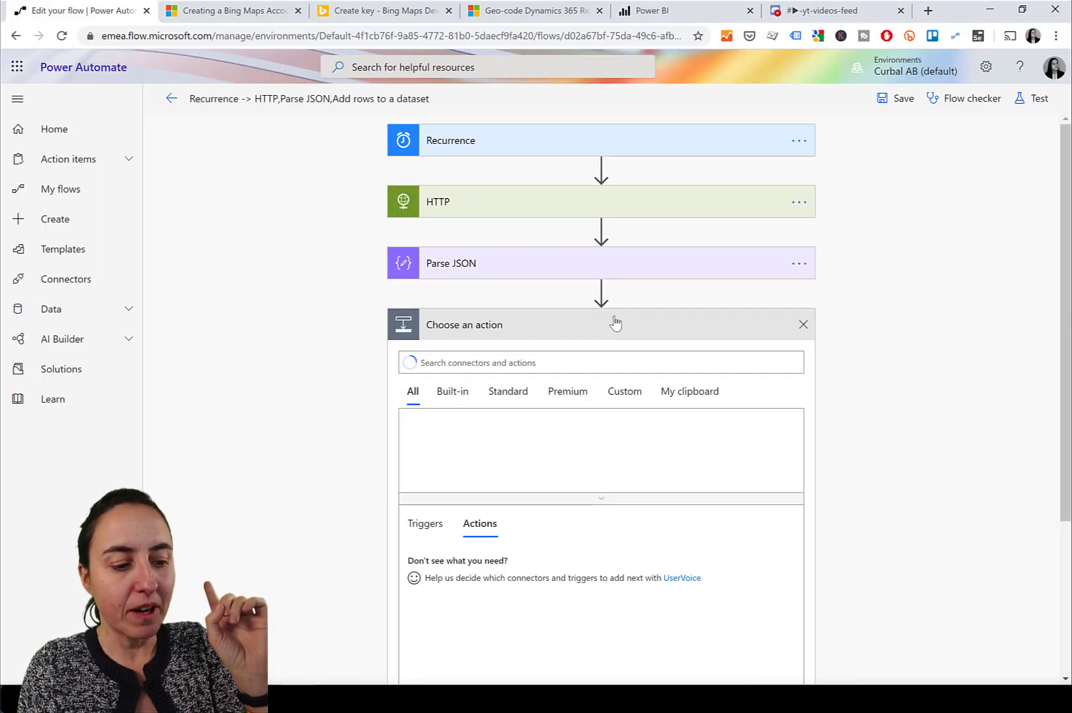
{"action": "left_click", "coordinate": [468, 362]}
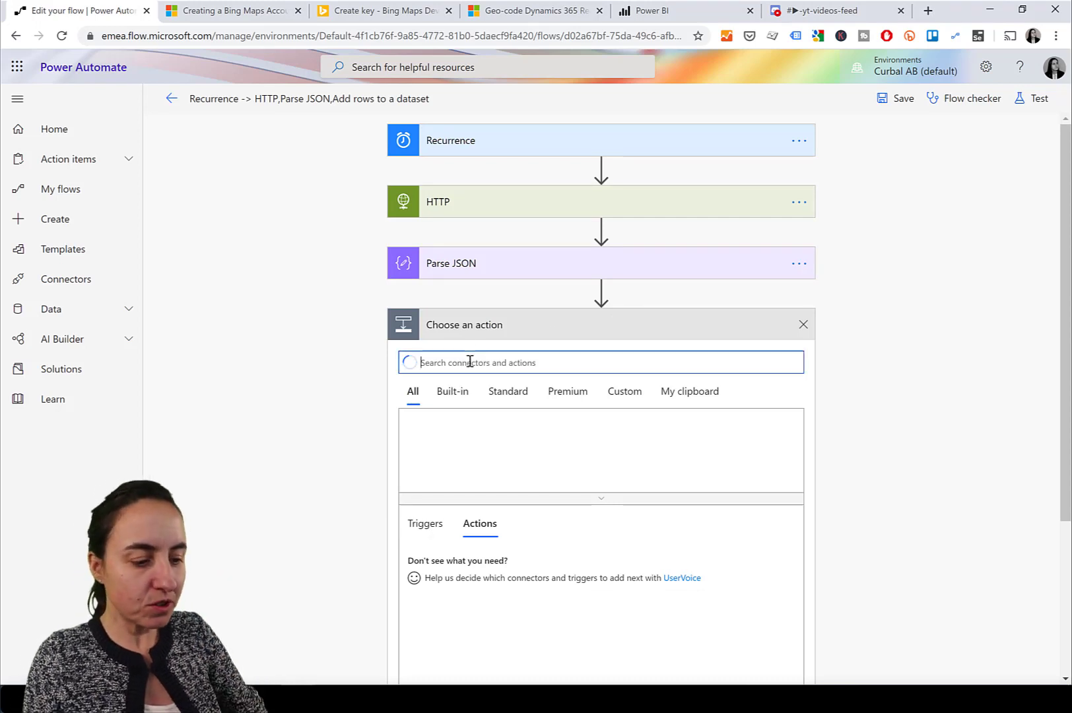
{"action": "type", "text": "bing"}
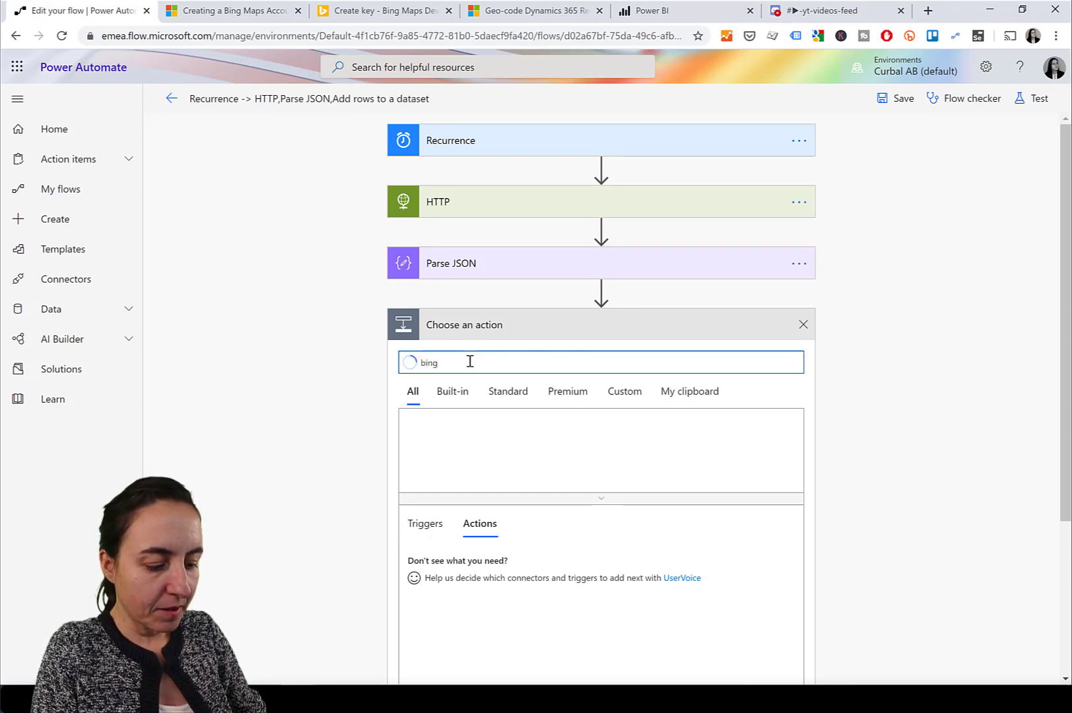
{"action": "type", "text": " location"}
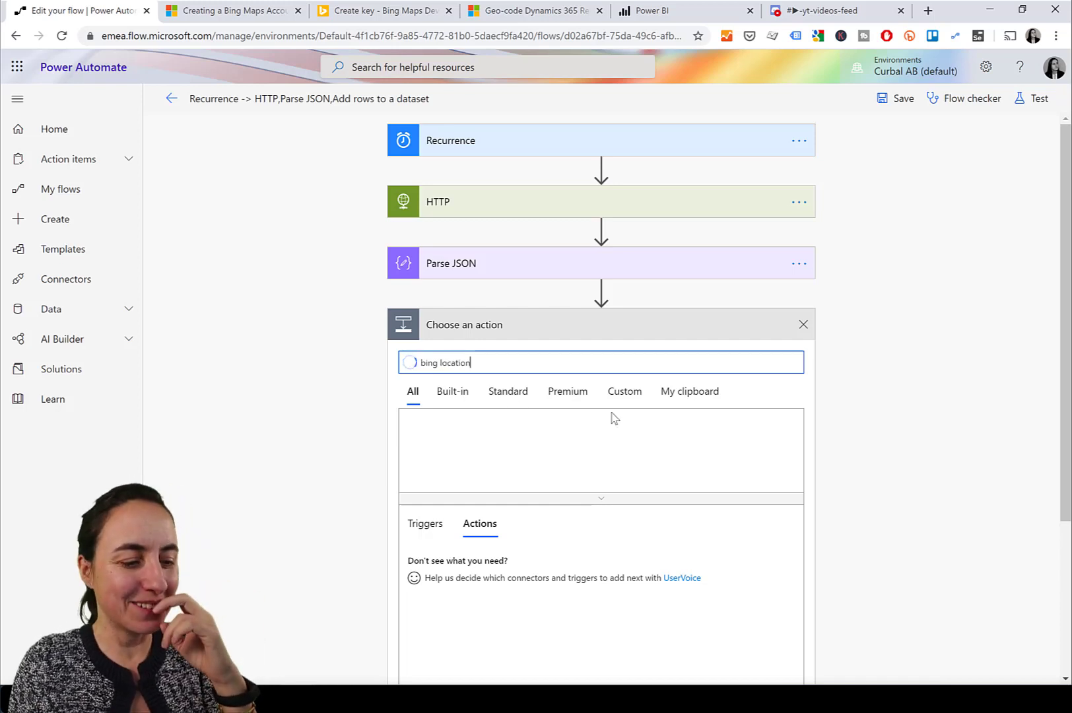
{"action": "scroll", "coordinate": [552, 485], "scroll_direction": "down", "scroll_amount": 3}
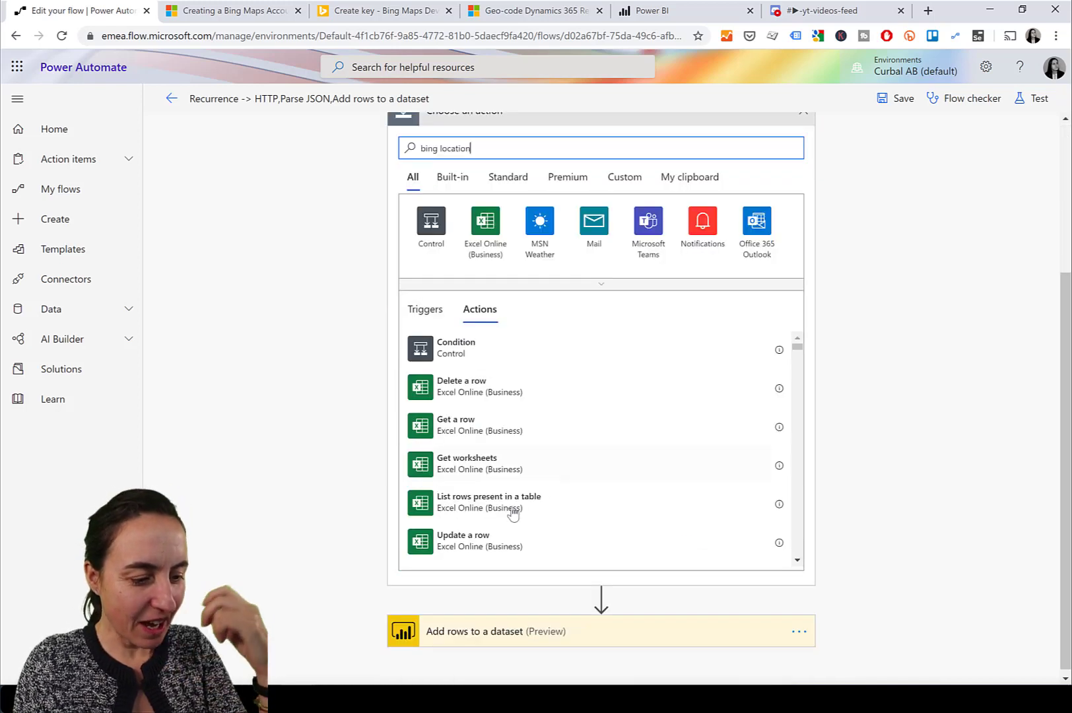
{"action": "scroll", "coordinate": [541, 489], "scroll_direction": "down", "scroll_amount": 1}
{"action": "scroll", "coordinate": [541, 489], "scroll_direction": "down", "scroll_amount": 2}
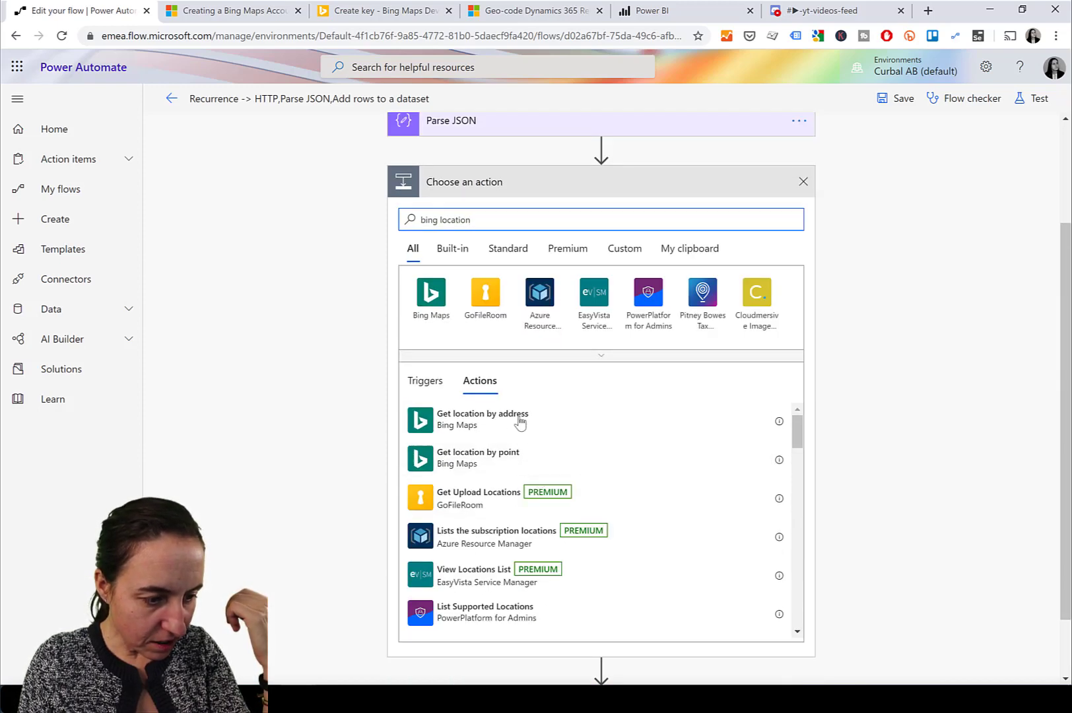
{"action": "left_click", "coordinate": [497, 458]}
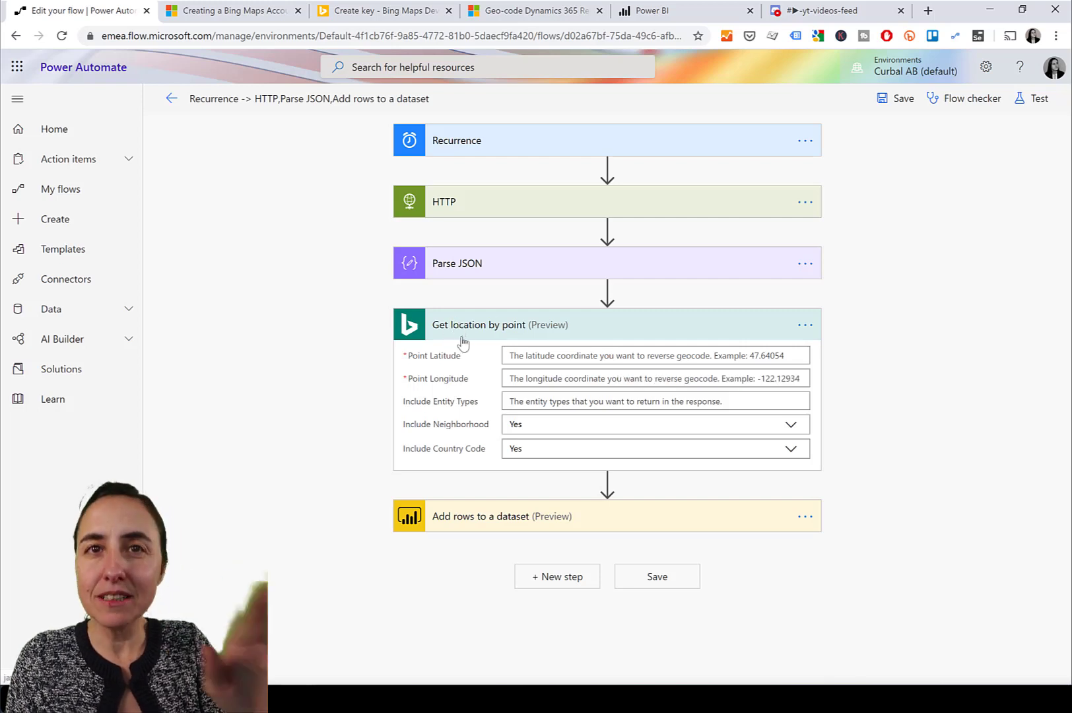
Review the Bing Maps account instructions, the My Keys page and the geo-coding article on API key registration, and return to the flow.
{"action": "left_click", "coordinate": [385, 10]}
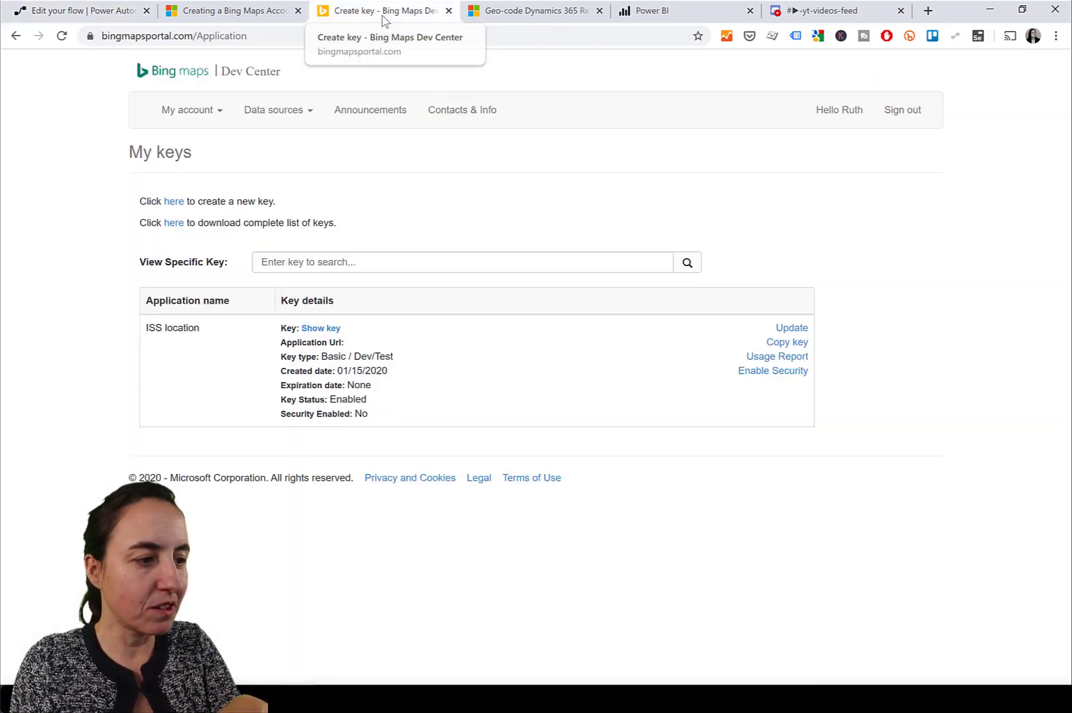
{"action": "left_click", "coordinate": [247, 13]}
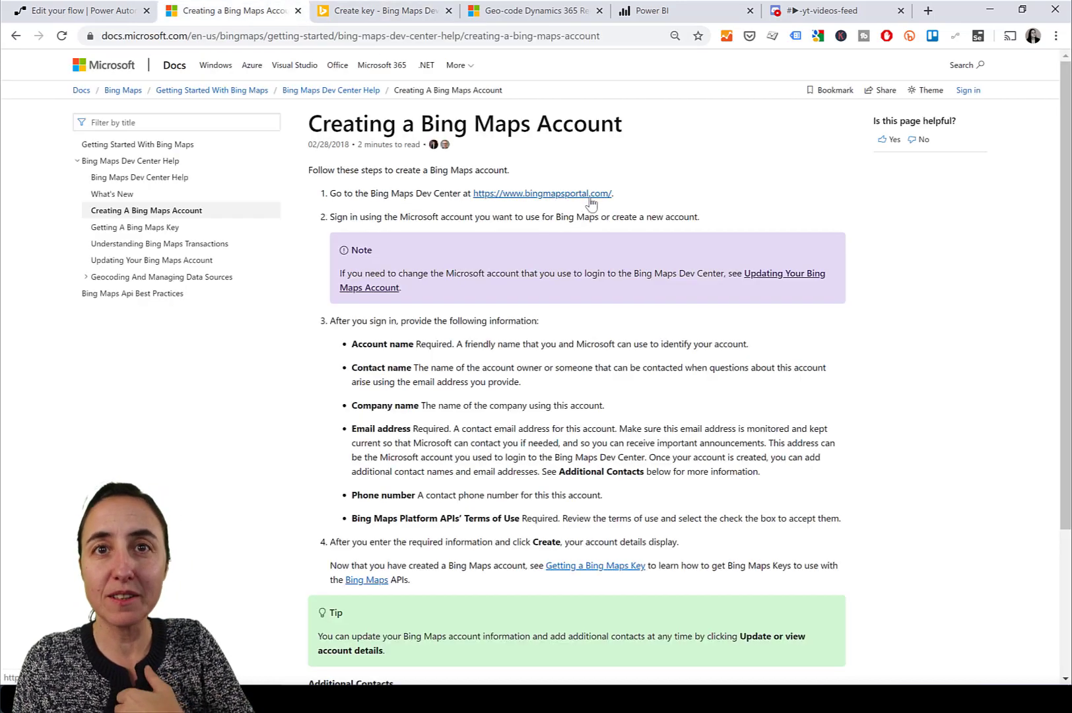
{"action": "left_click", "coordinate": [376, 15]}
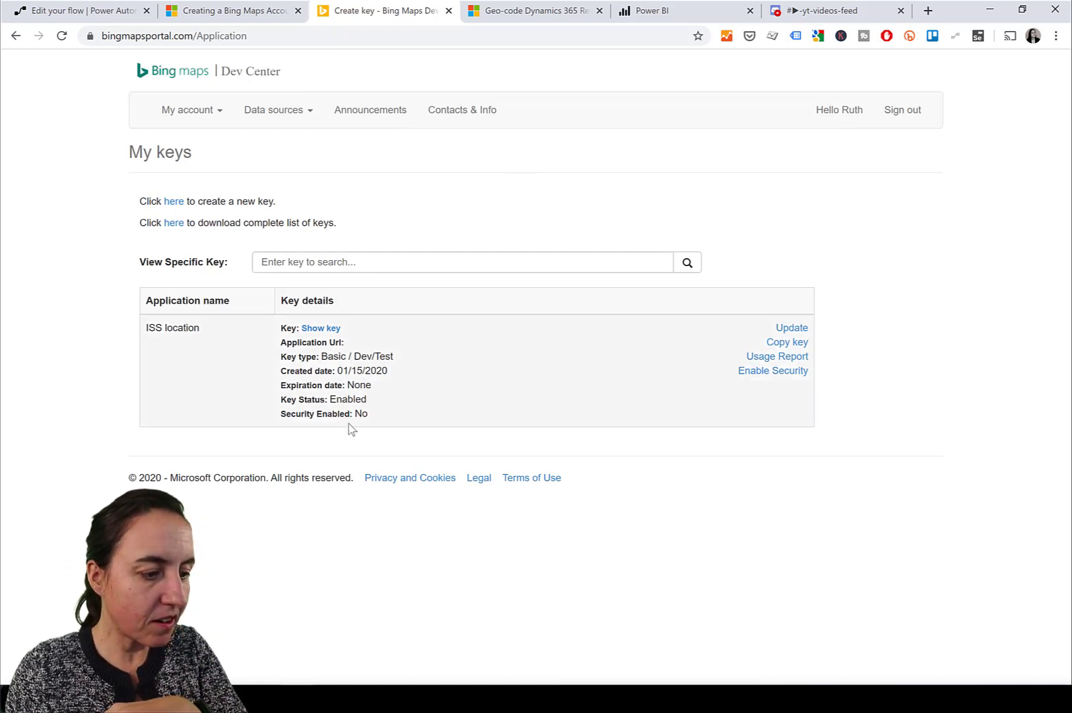
{"action": "left_click", "coordinate": [209, 99]}
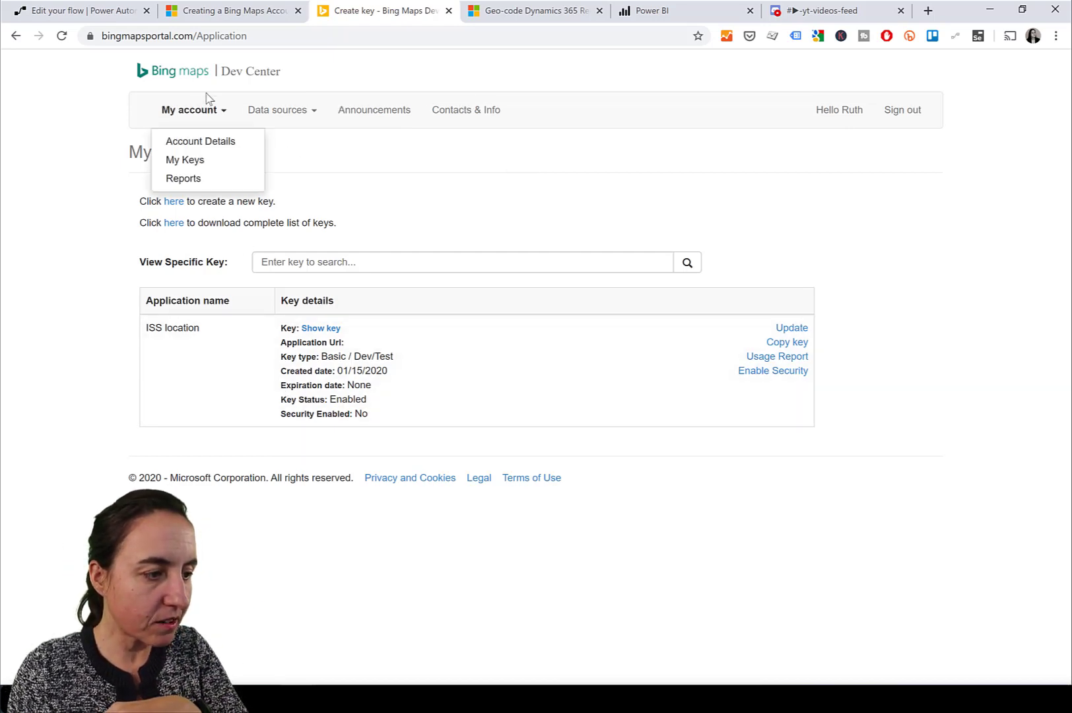
{"action": "left_click", "coordinate": [204, 162]}
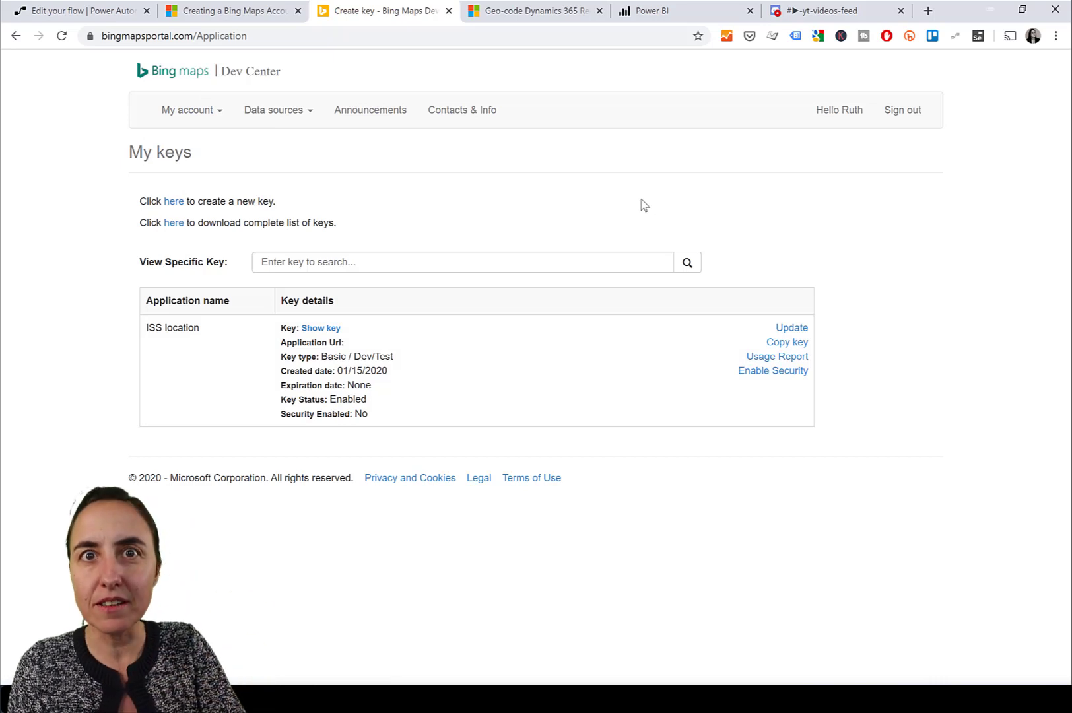
{"action": "left_click", "coordinate": [556, 17]}
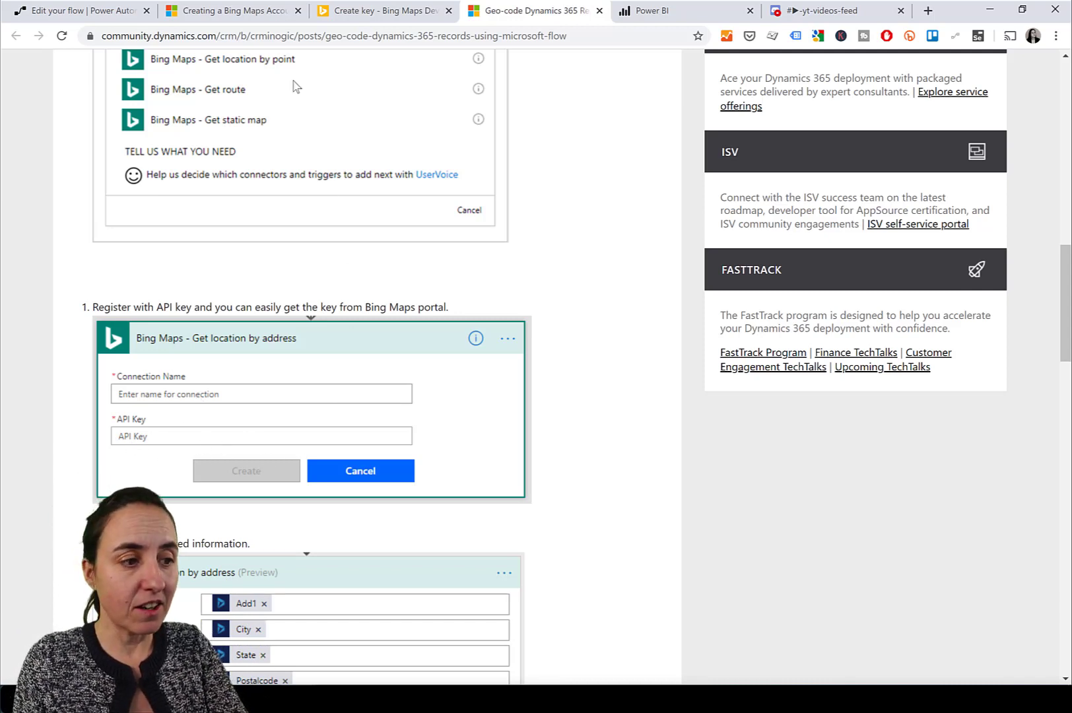
{"action": "left_click", "coordinate": [361, 14]}
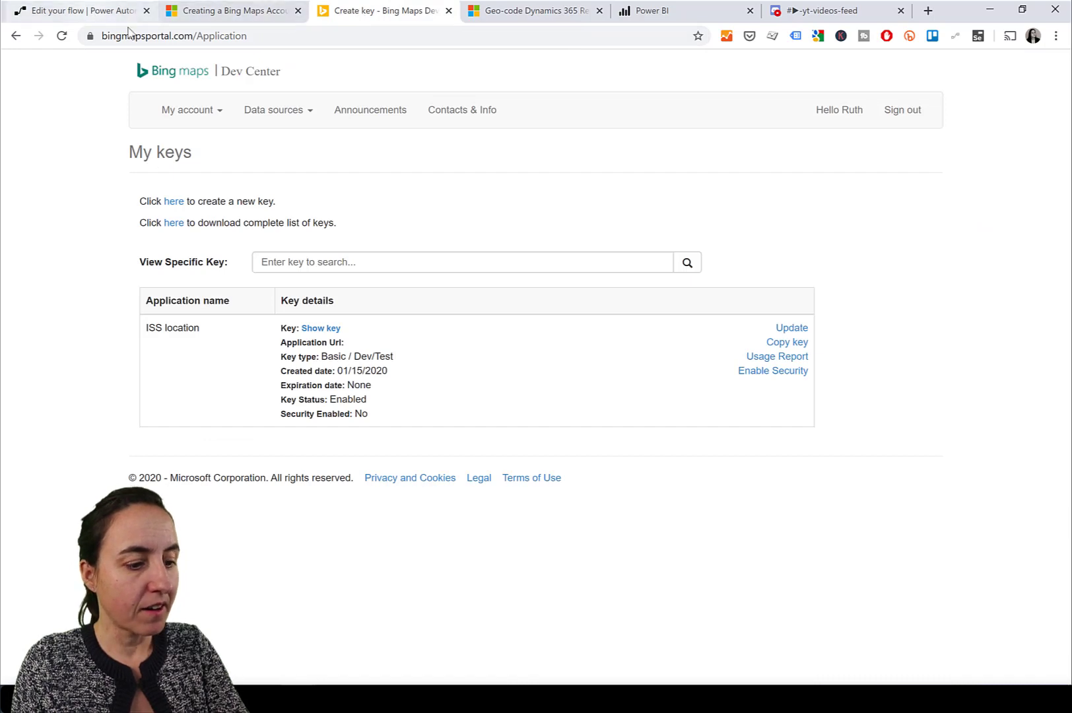
{"action": "left_click", "coordinate": [114, 13]}
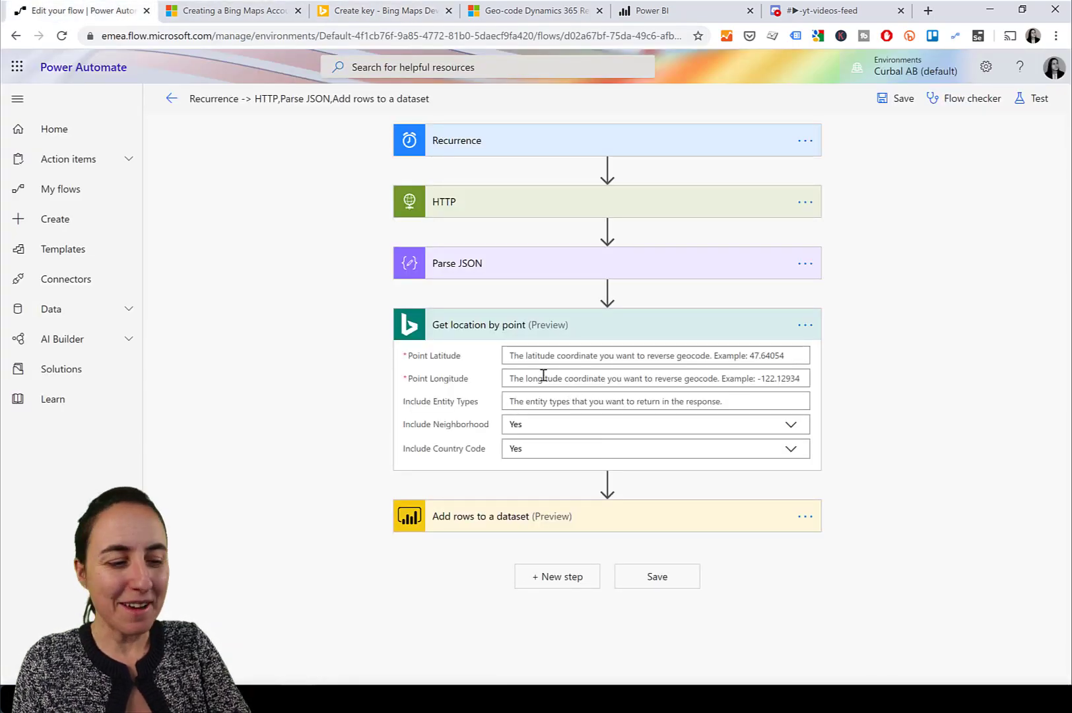
Change the longitude and latitude types to integer in the Parse JSON action's schema.
{"action": "left_click", "coordinate": [564, 355]}
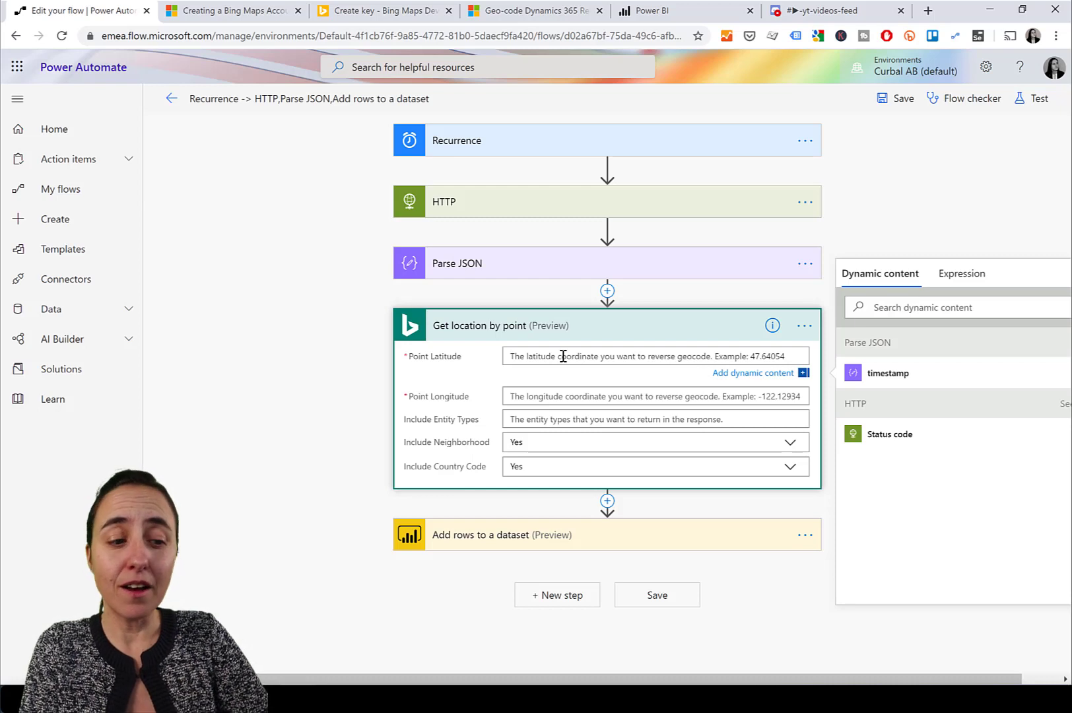
{"action": "left_click", "coordinate": [499, 273]}
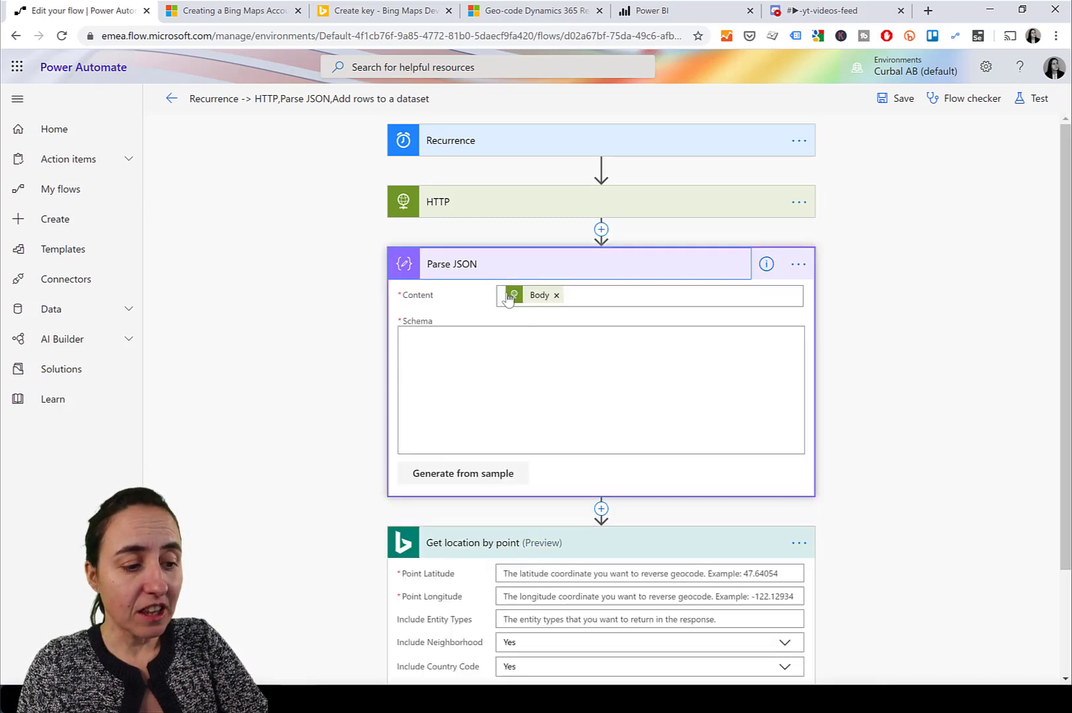
{"action": "left_click", "coordinate": [566, 436]}
{"action": "key", "text": "ctrl+v"}
{"action": "scroll", "coordinate": [573, 414], "scroll_direction": "down", "scroll_amount": 2}
{"action": "scroll", "coordinate": [573, 414], "scroll_direction": "up", "scroll_amount": 1}
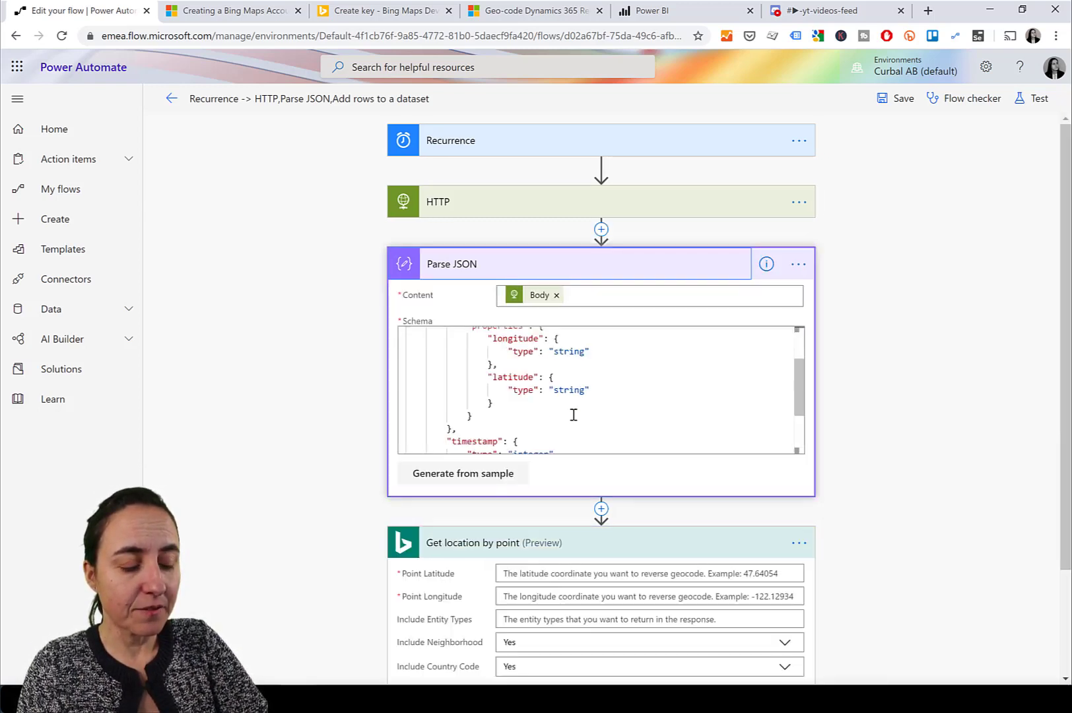
{"action": "scroll", "coordinate": [582, 423], "scroll_direction": "up", "scroll_amount": 1}
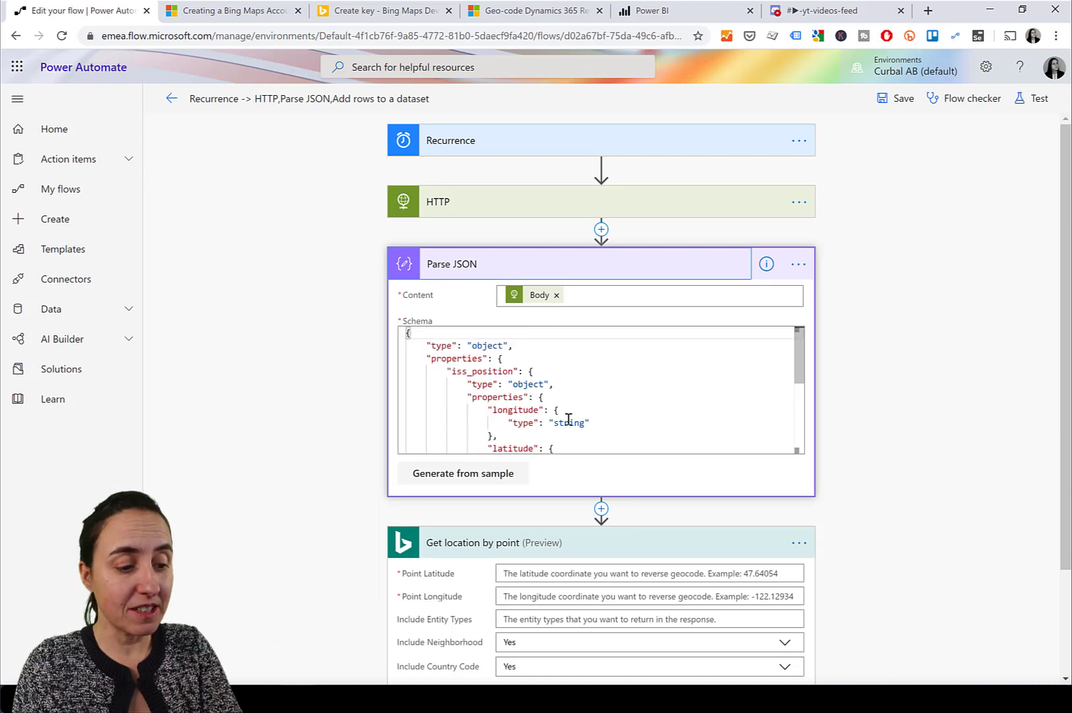
{"action": "scroll", "coordinate": [573, 400], "scroll_direction": "down", "scroll_amount": 1}
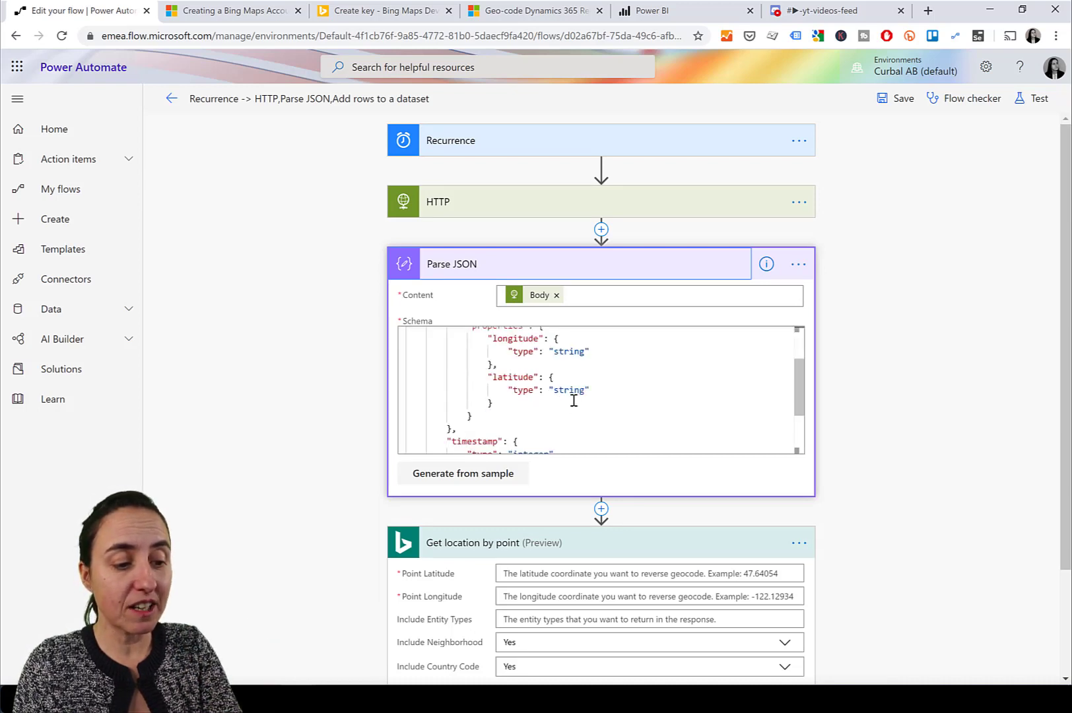
{"action": "left_click", "coordinate": [570, 354]}
{"action": "double_click", "coordinate": [570, 355]}
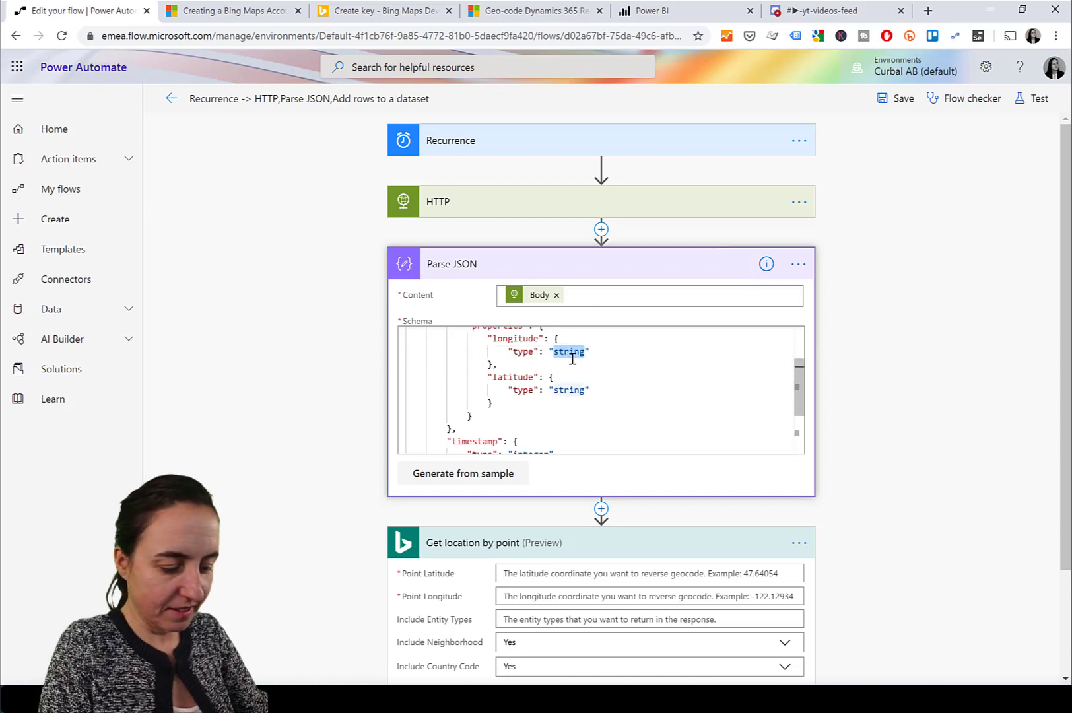
{"action": "type", "text": "integer"}
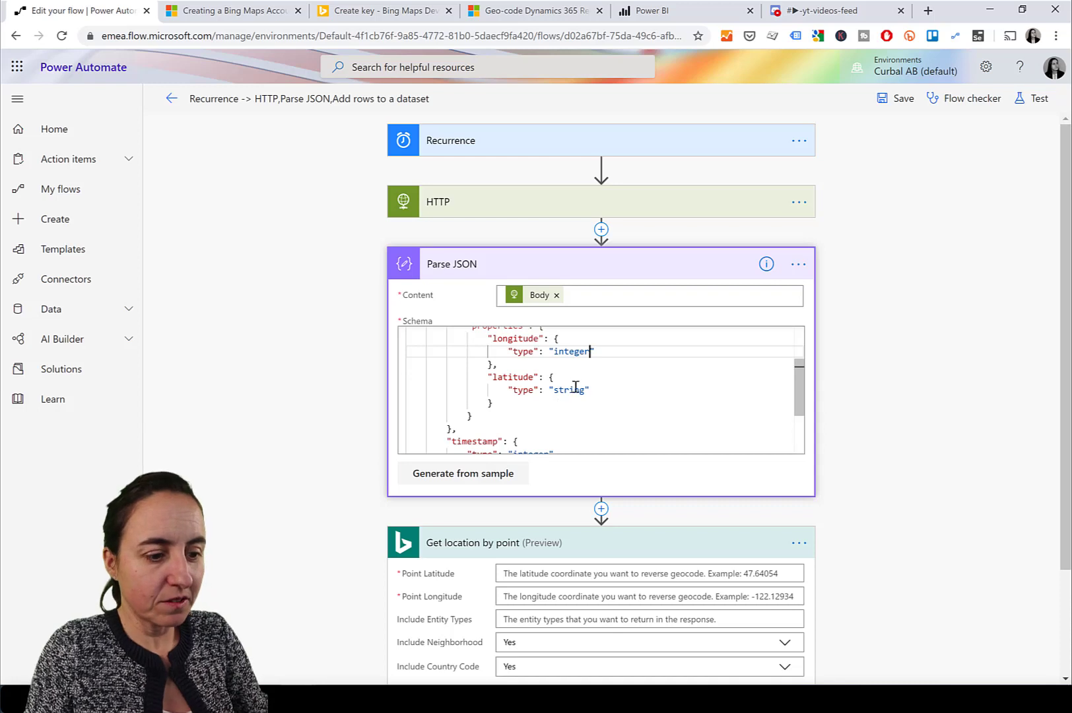
{"action": "double_click", "coordinate": [575, 390]}
{"action": "type", "text": "integer"}
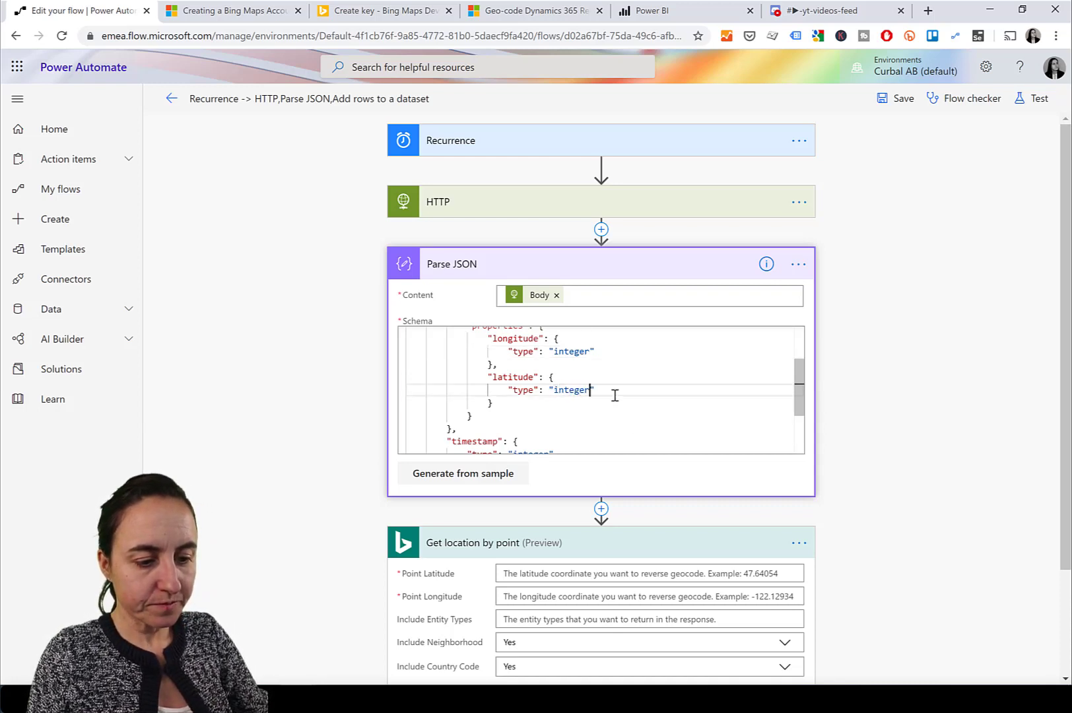
{"action": "left_click", "coordinate": [765, 504]}
Fill Point Latitude and Point Longitude in Get location by point with the Parse JSON latitude and longitude values.
{"action": "scroll", "coordinate": [594, 462], "scroll_direction": "down", "scroll_amount": 2}
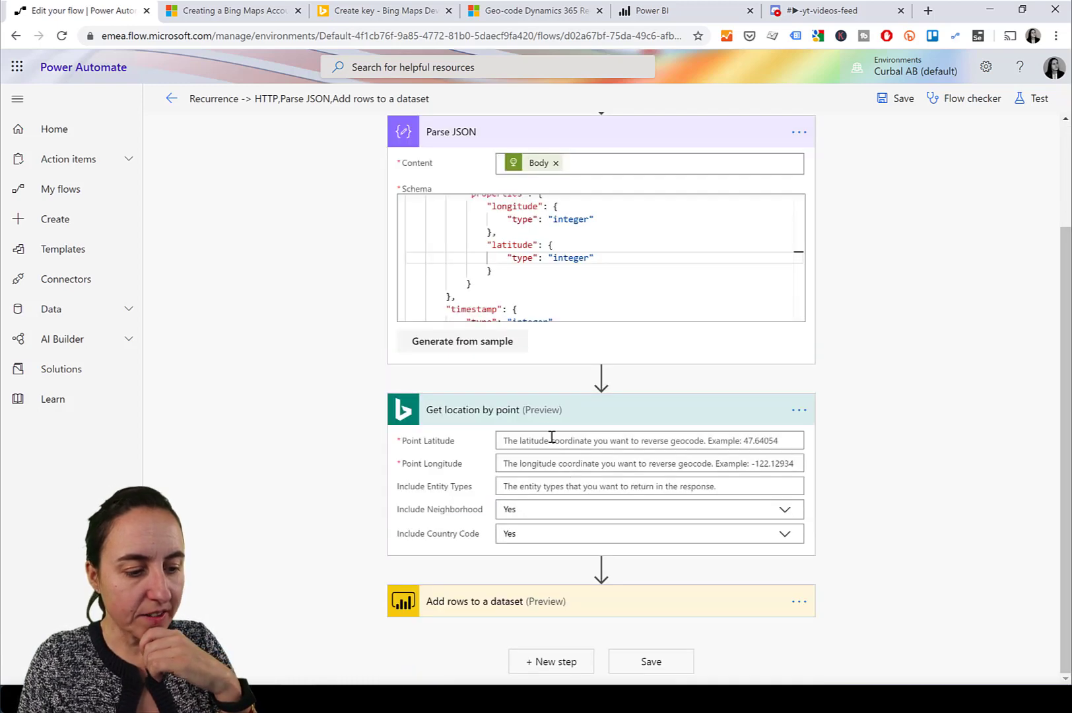
{"action": "left_click", "coordinate": [554, 440]}
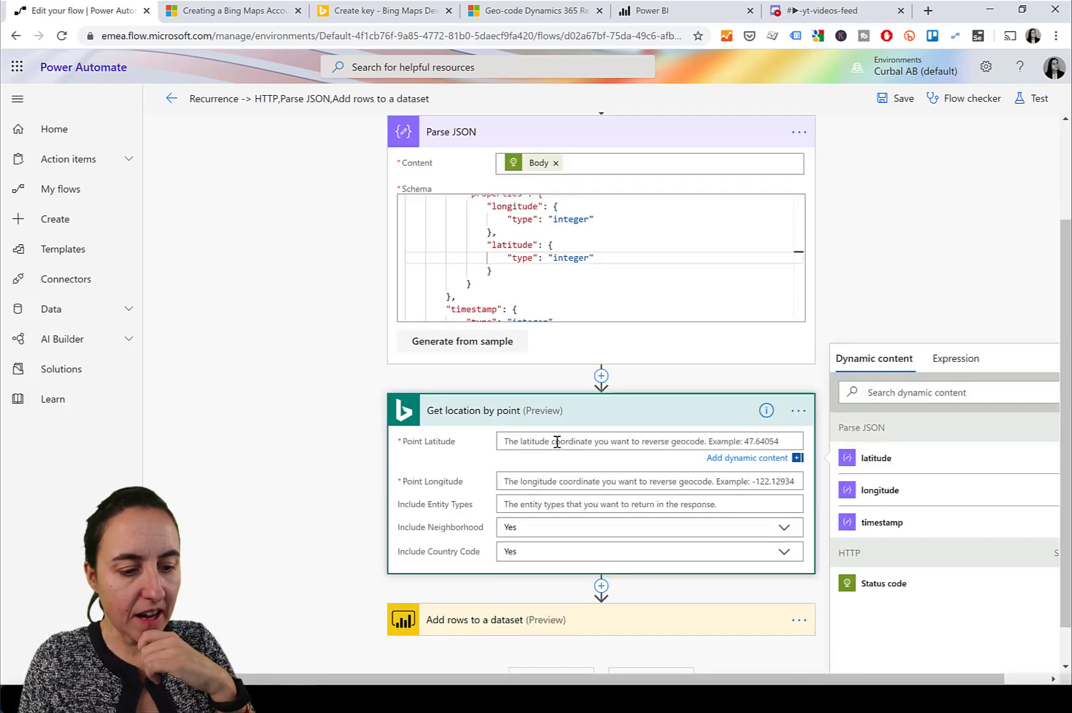
{"action": "left_click", "coordinate": [894, 468]}
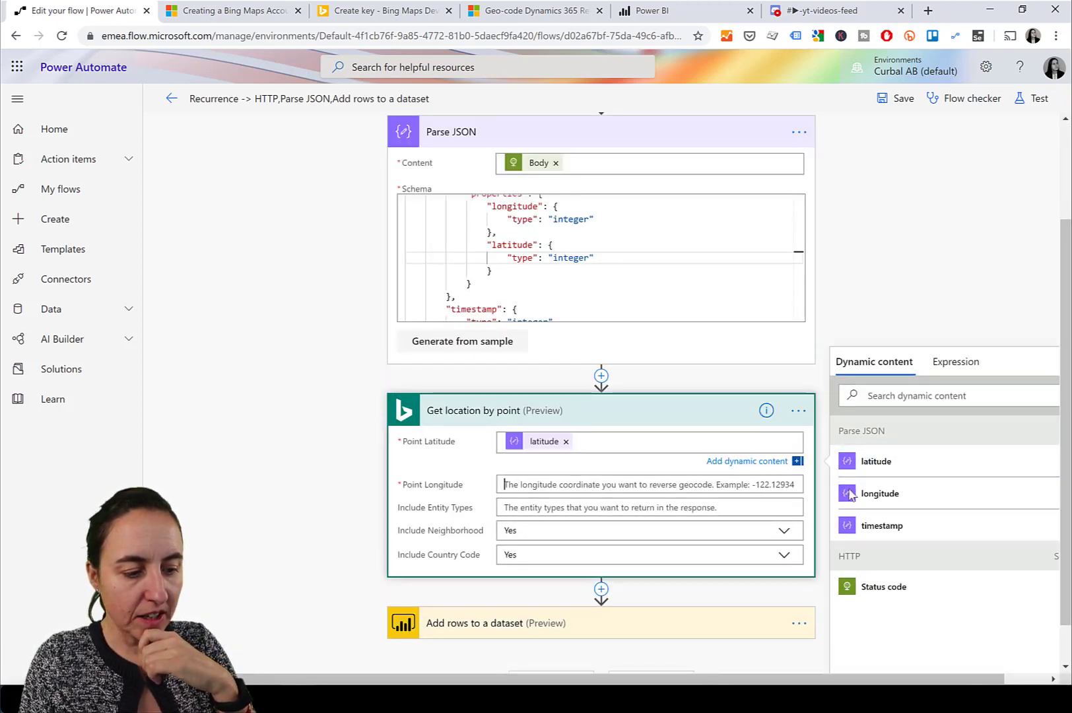
{"action": "left_click", "coordinate": [912, 495]}
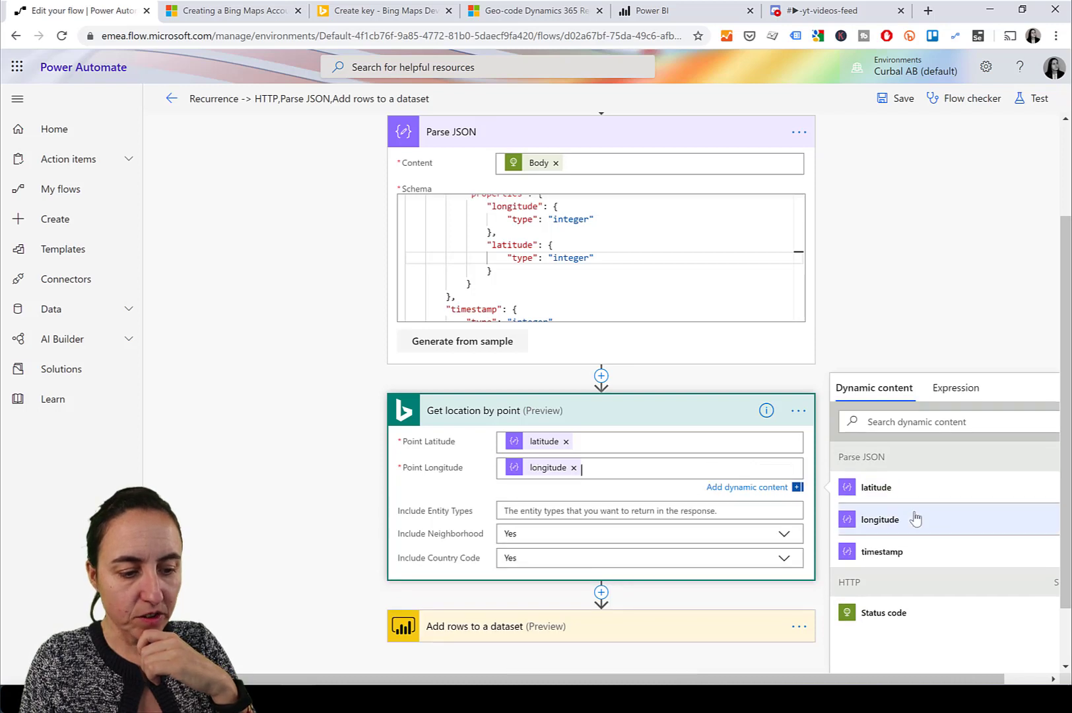
Change the longitude and latitude types back to string in the Parse JSON schema.
{"action": "left_click", "coordinate": [568, 222]}
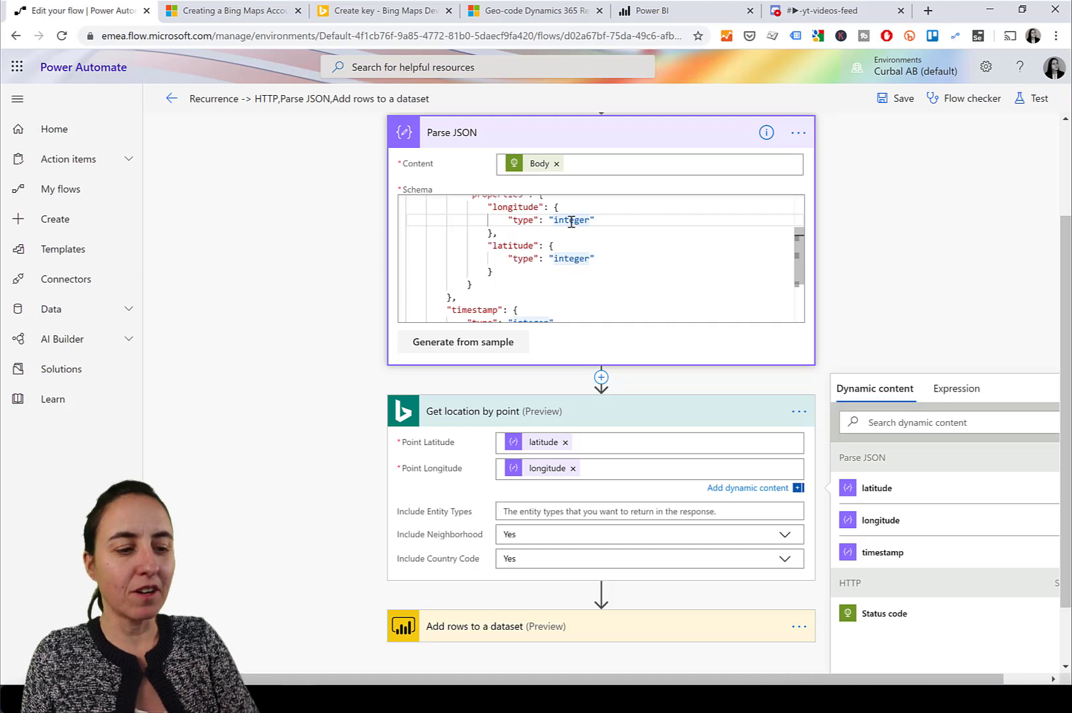
{"action": "double_click", "coordinate": [570, 219]}
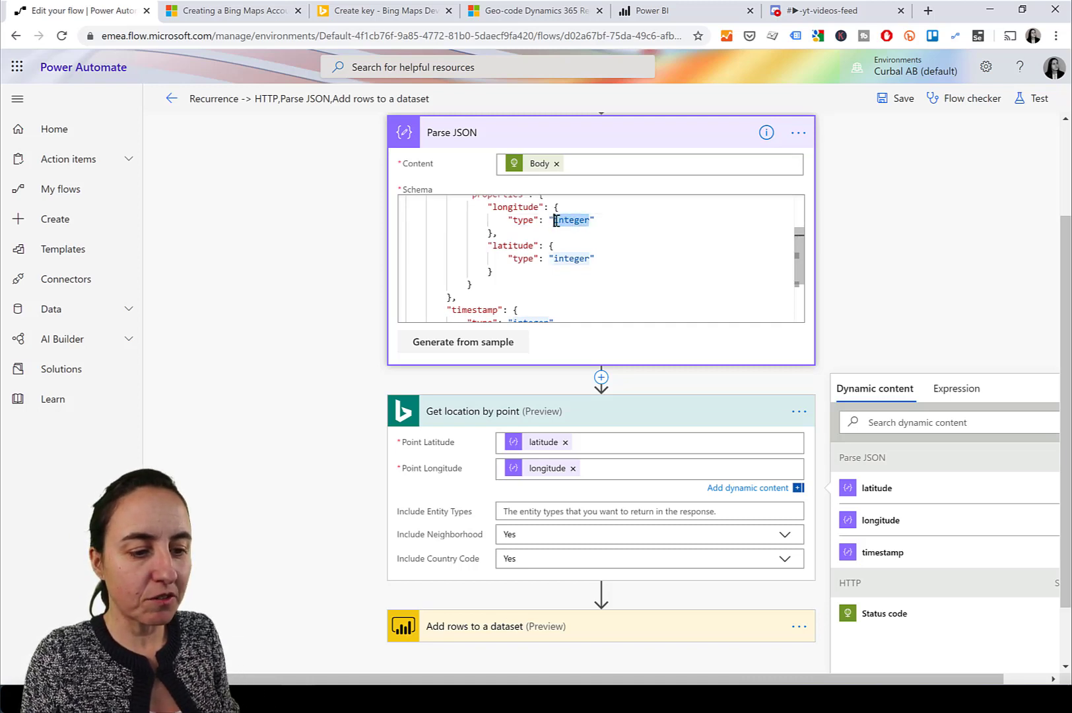
{"action": "type", "text": "str"}
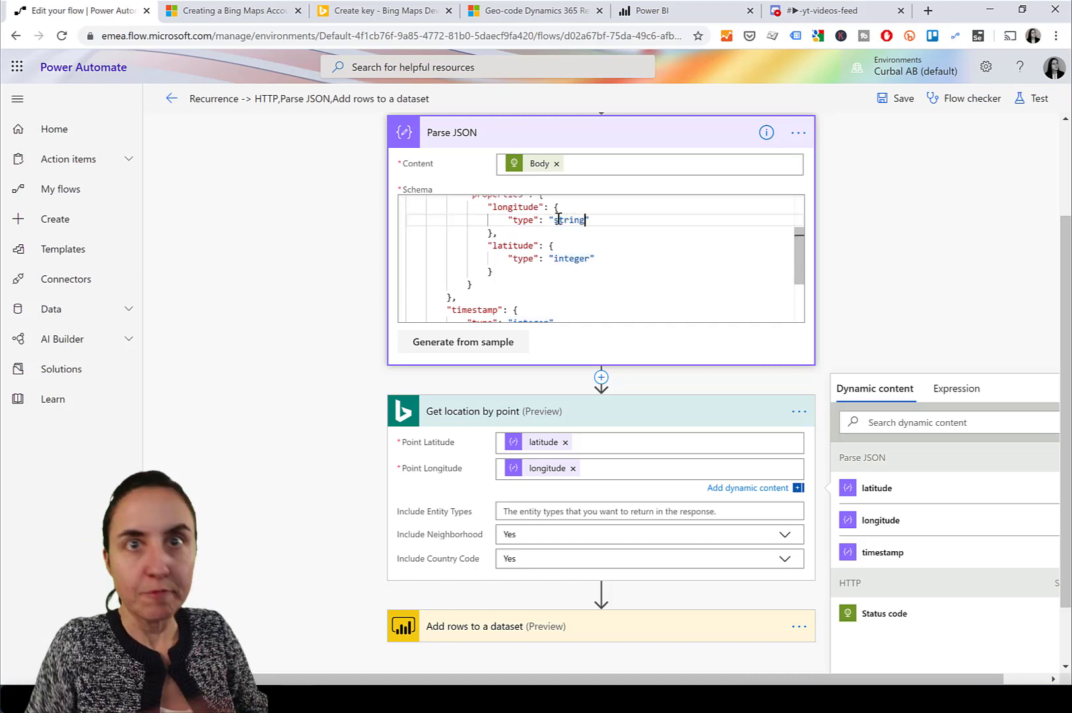
{"action": "double_click", "coordinate": [579, 258]}
{"action": "type", "text": "str"}
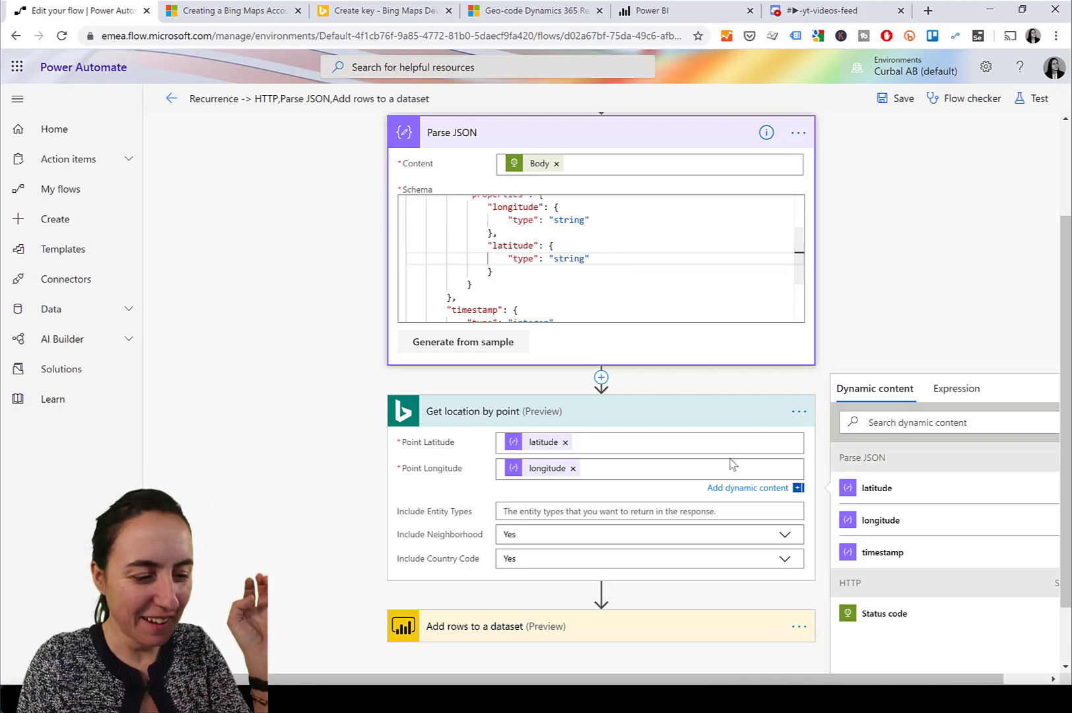
{"action": "left_click", "coordinate": [614, 498]}
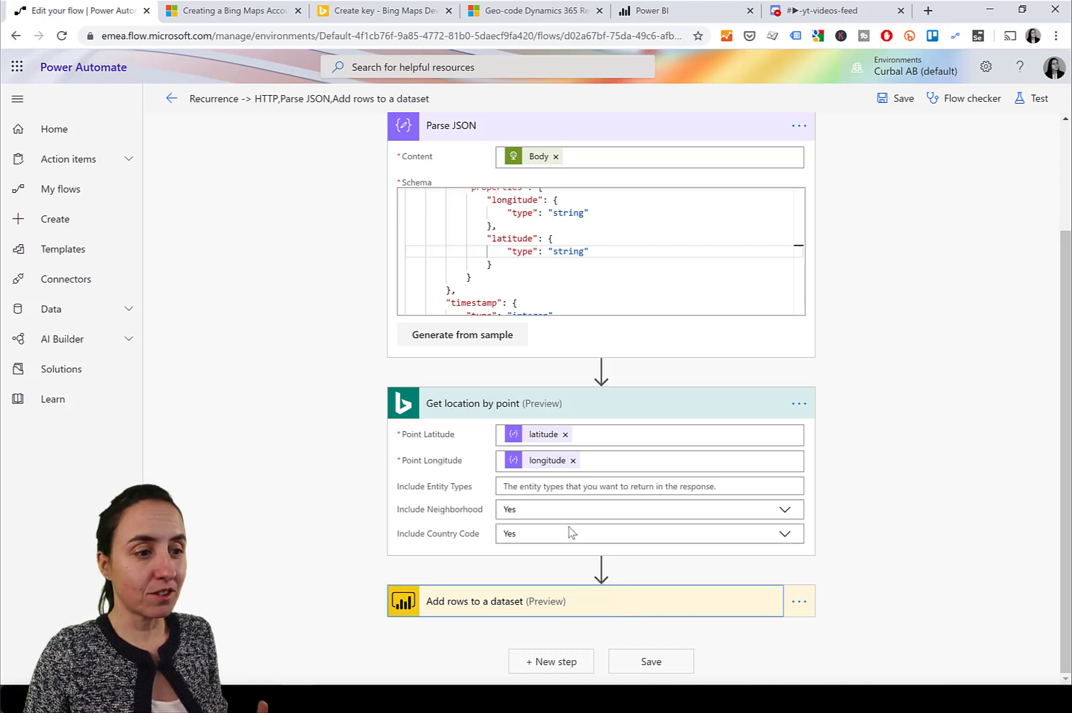
Switch to Power BI and add a text value named Locations to the Where is Space station streaming dataset.
{"action": "left_click", "coordinate": [634, 11]}
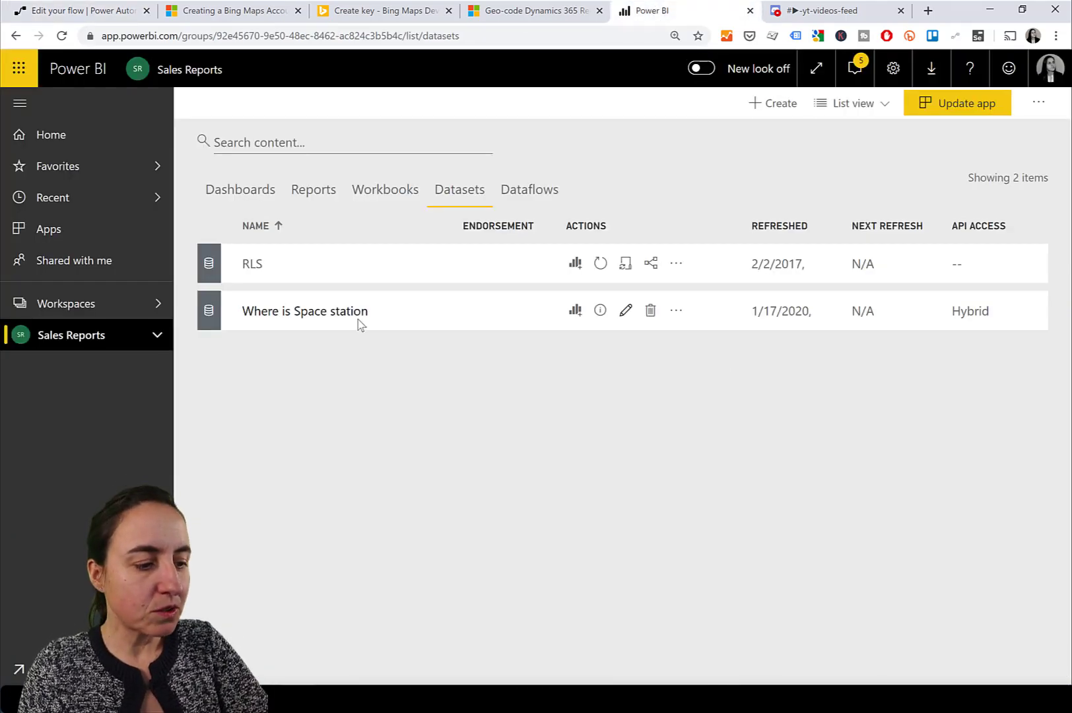
{"action": "left_click", "coordinate": [624, 312]}
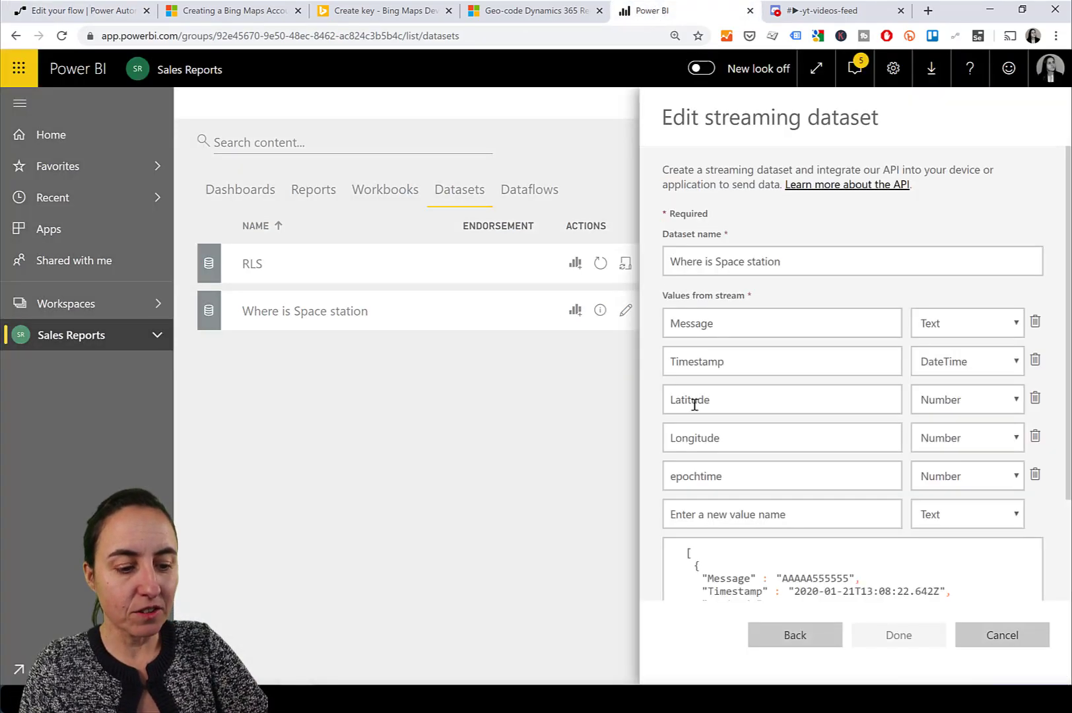
{"action": "left_click", "coordinate": [713, 512]}
{"action": "type", "text": "Loc"}
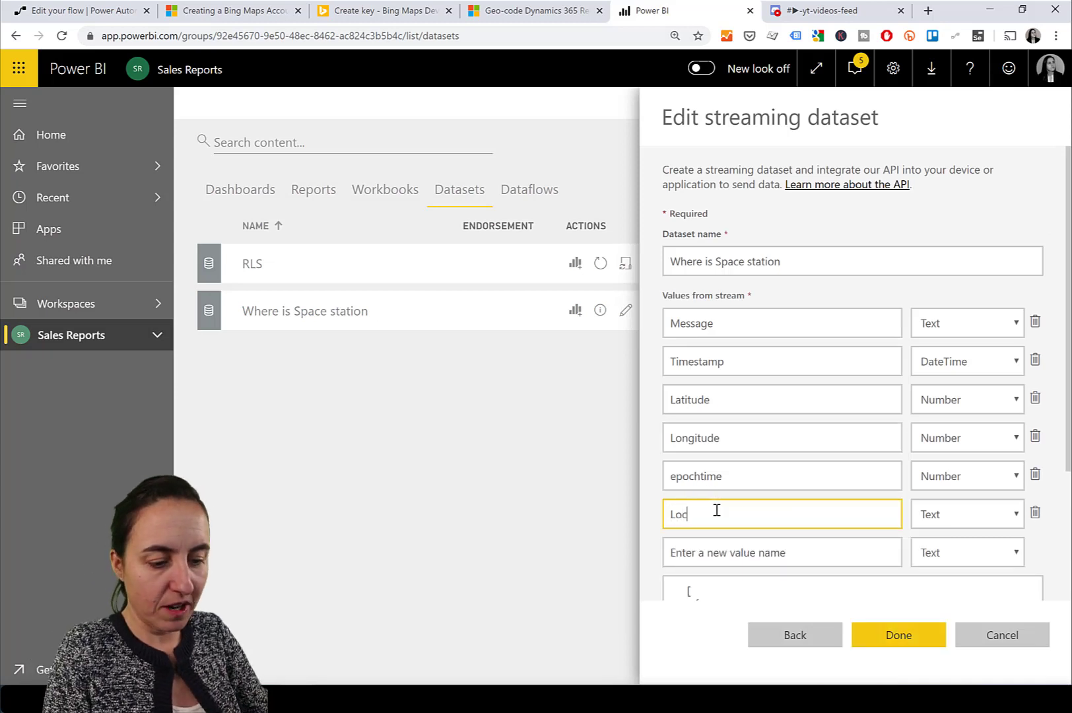
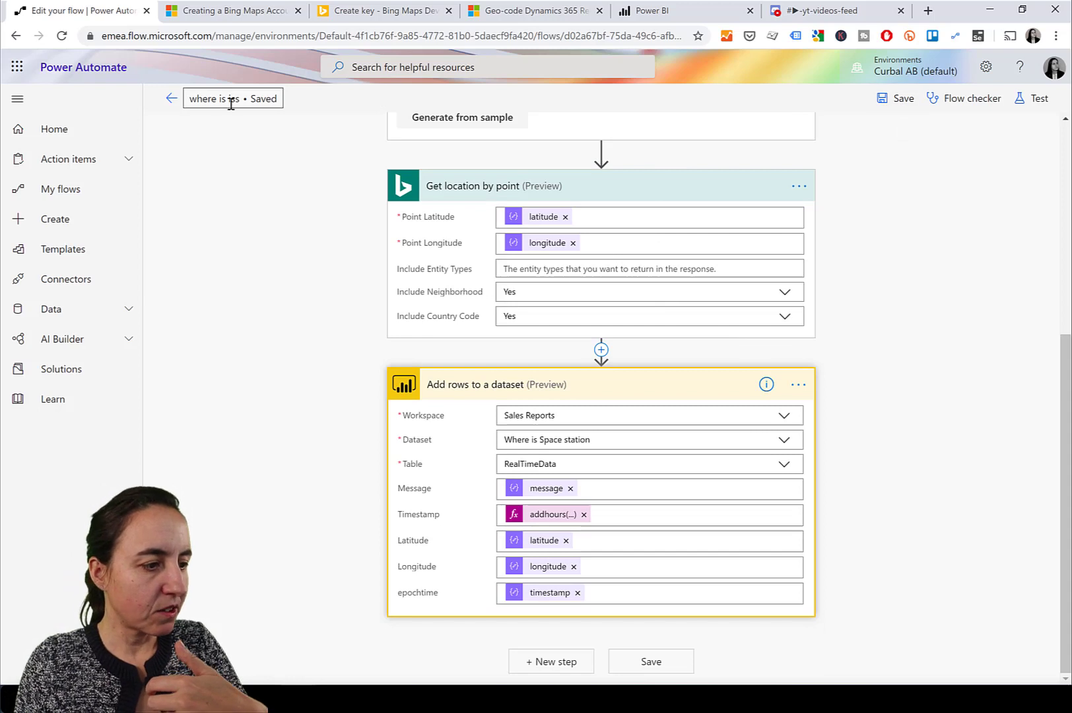
Reload the Power Automate flow and try to load the fields of the Add rows to a dataset action.
{"action": "left_click", "coordinate": [61, 36]}
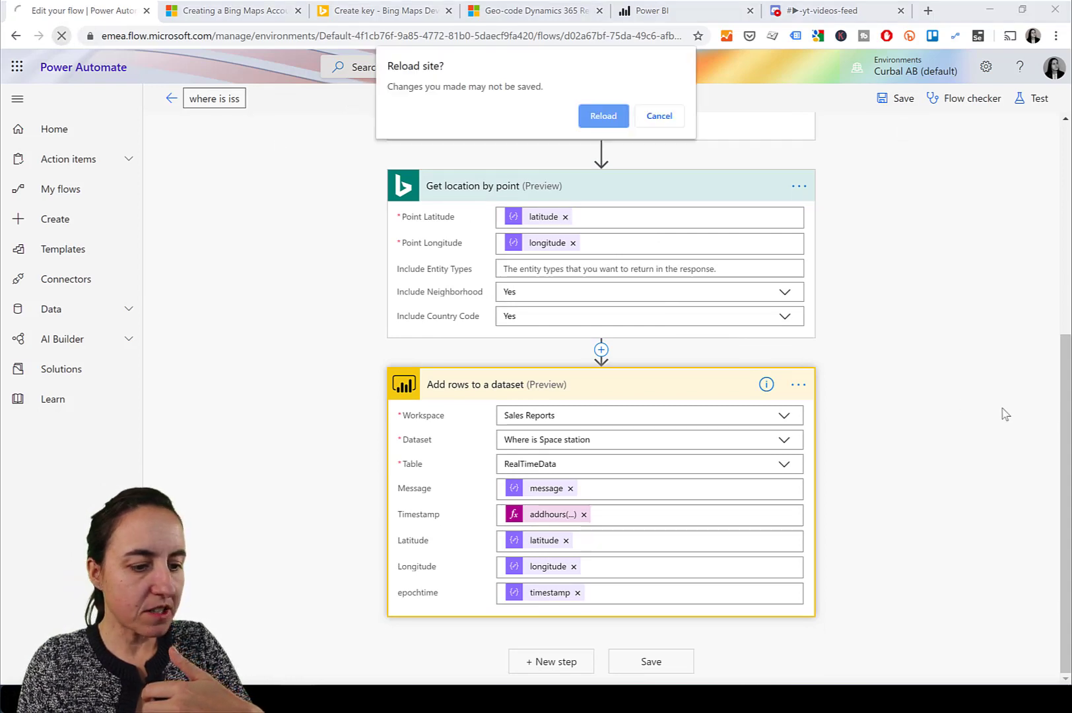
{"action": "left_click", "coordinate": [616, 125]}
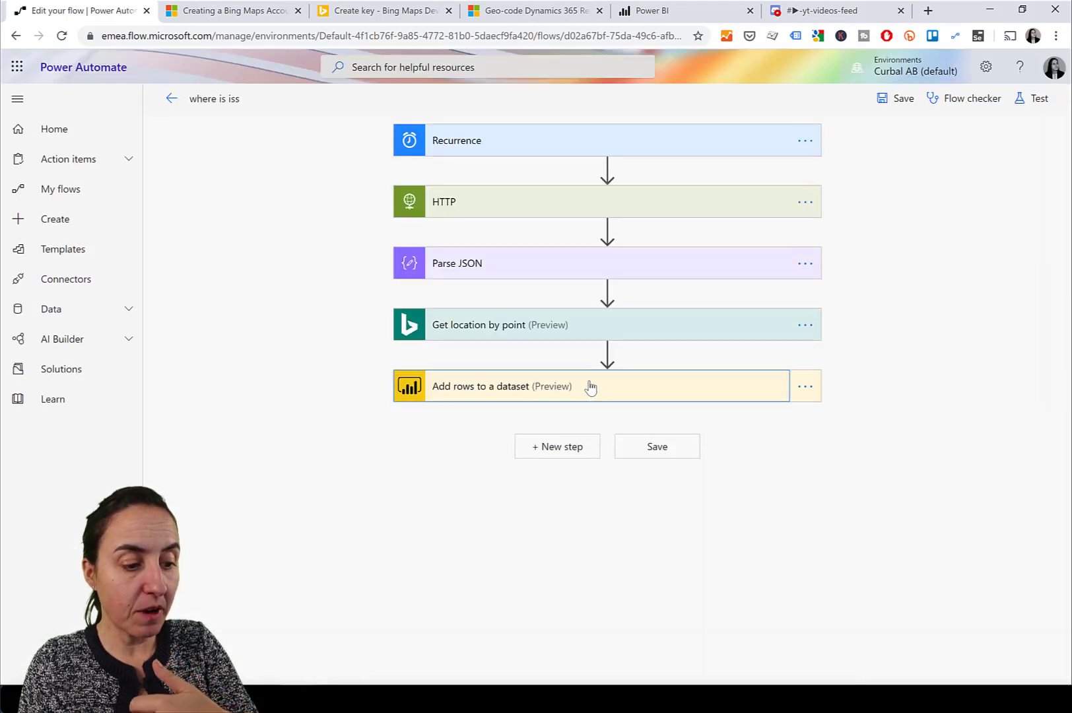
{"action": "left_click", "coordinate": [591, 388]}
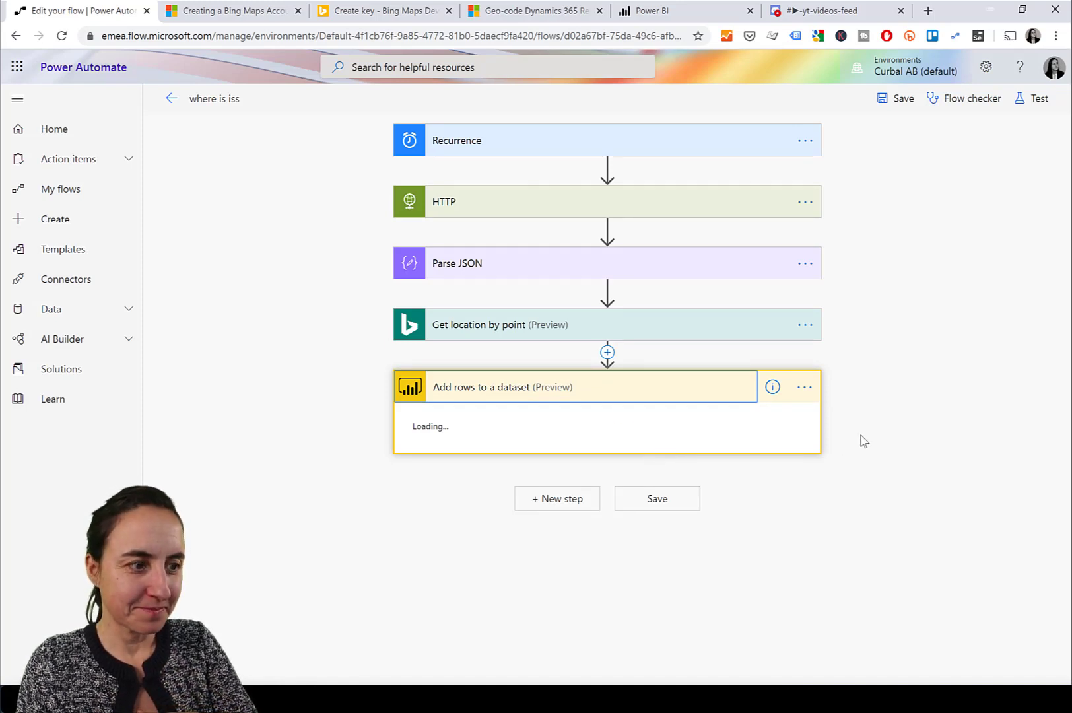
{"action": "left_click", "coordinate": [601, 328]}
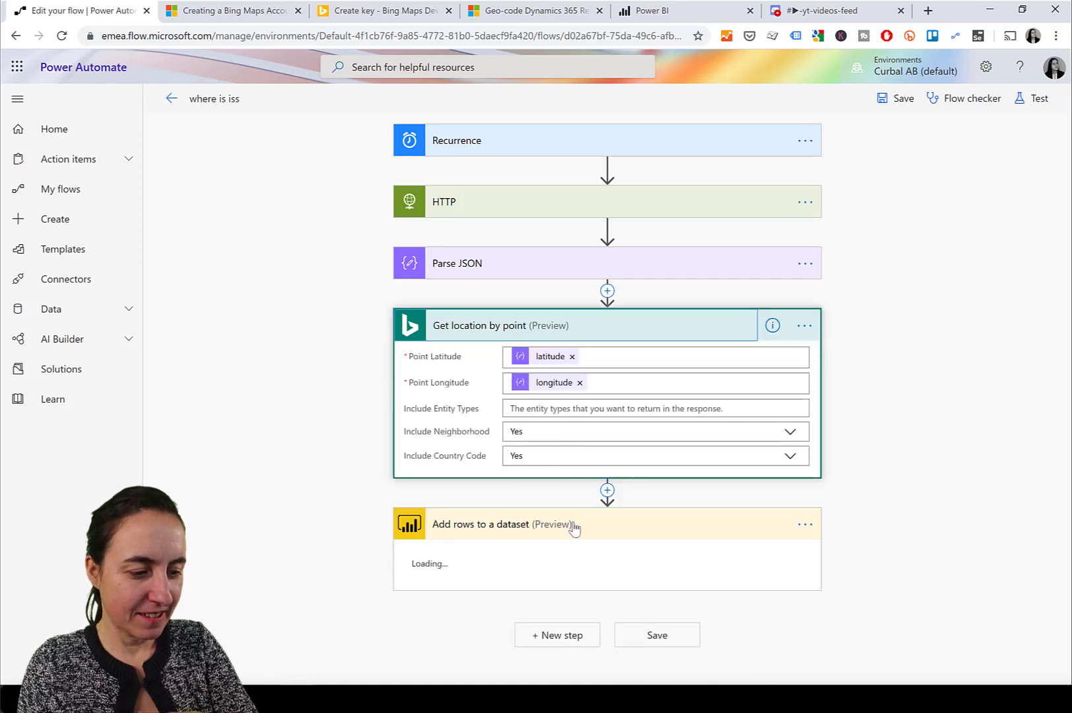
{"action": "left_click", "coordinate": [597, 531]}
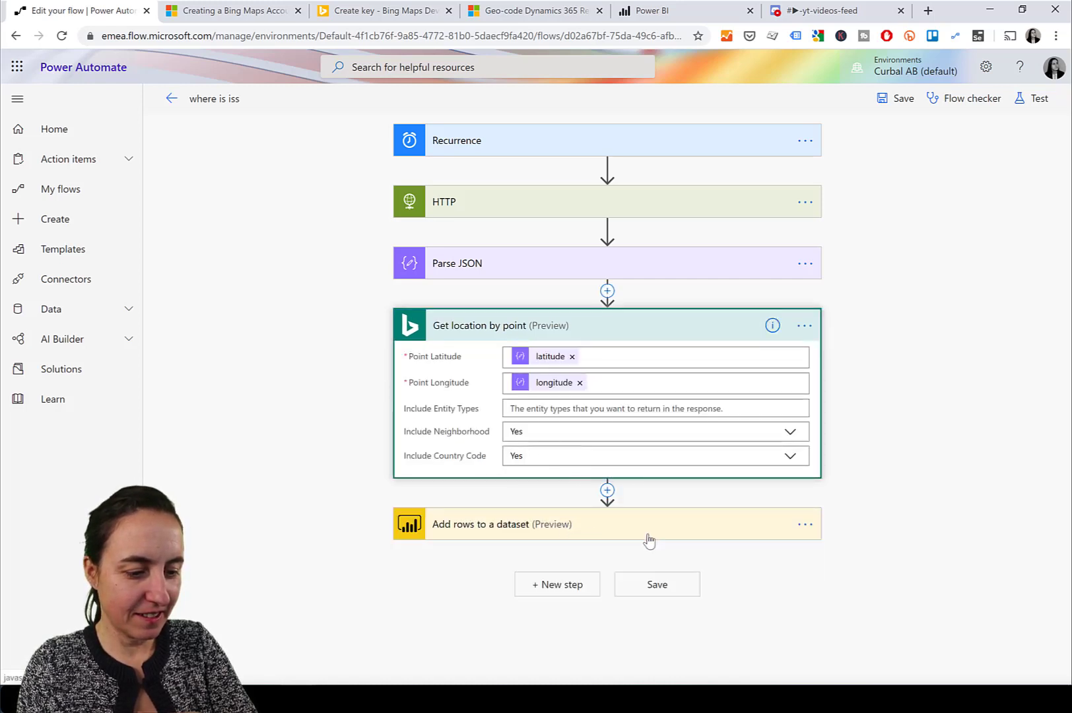
{"action": "left_click", "coordinate": [602, 530]}
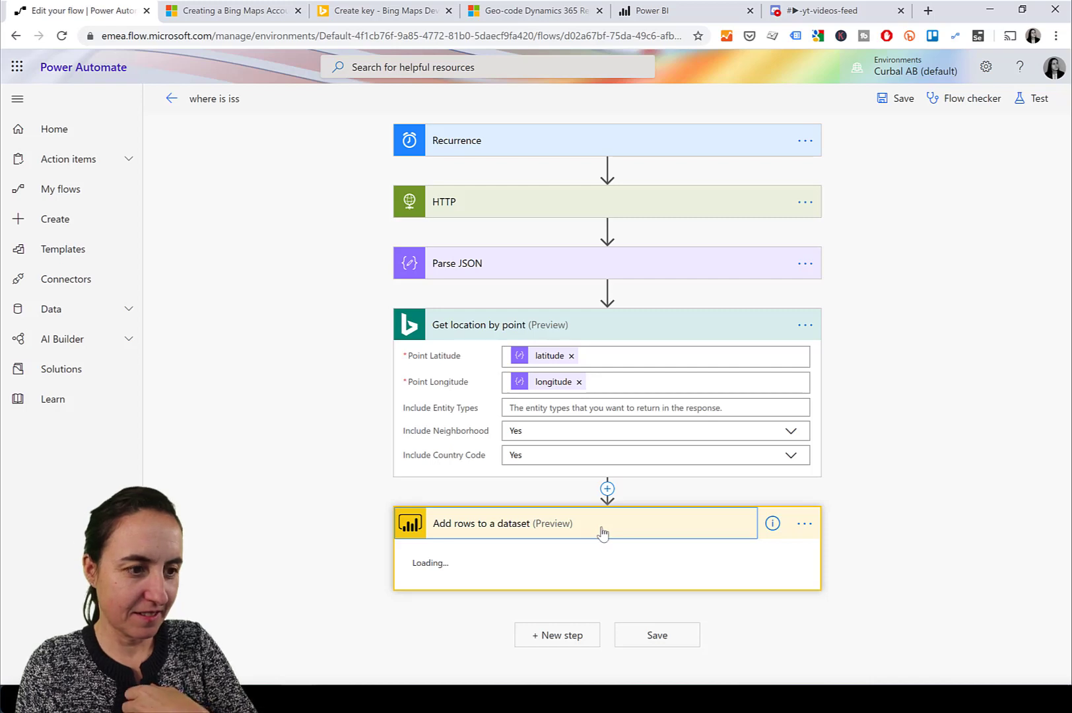
{"action": "left_click", "coordinate": [560, 268]}
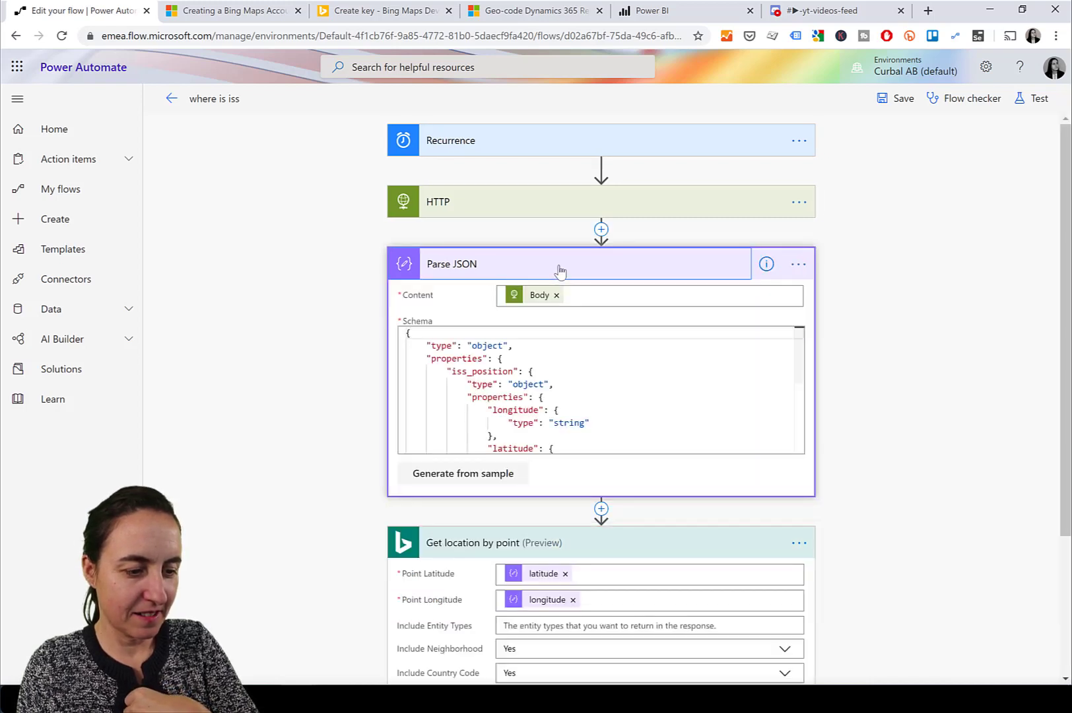
{"action": "scroll", "coordinate": [1016, 409], "scroll_direction": "down", "scroll_amount": 3}
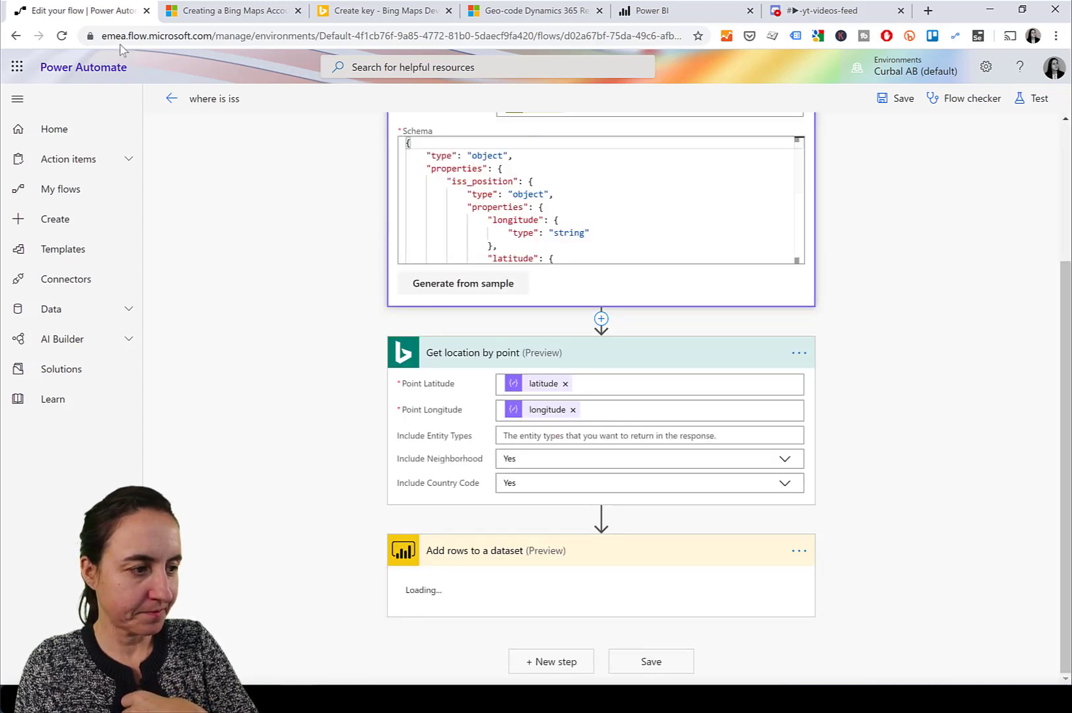
Reload the flow page, map Address Formatted Address to the Locations field of Add rows to a dataset, and save the flow.
{"action": "left_click", "coordinate": [61, 37]}
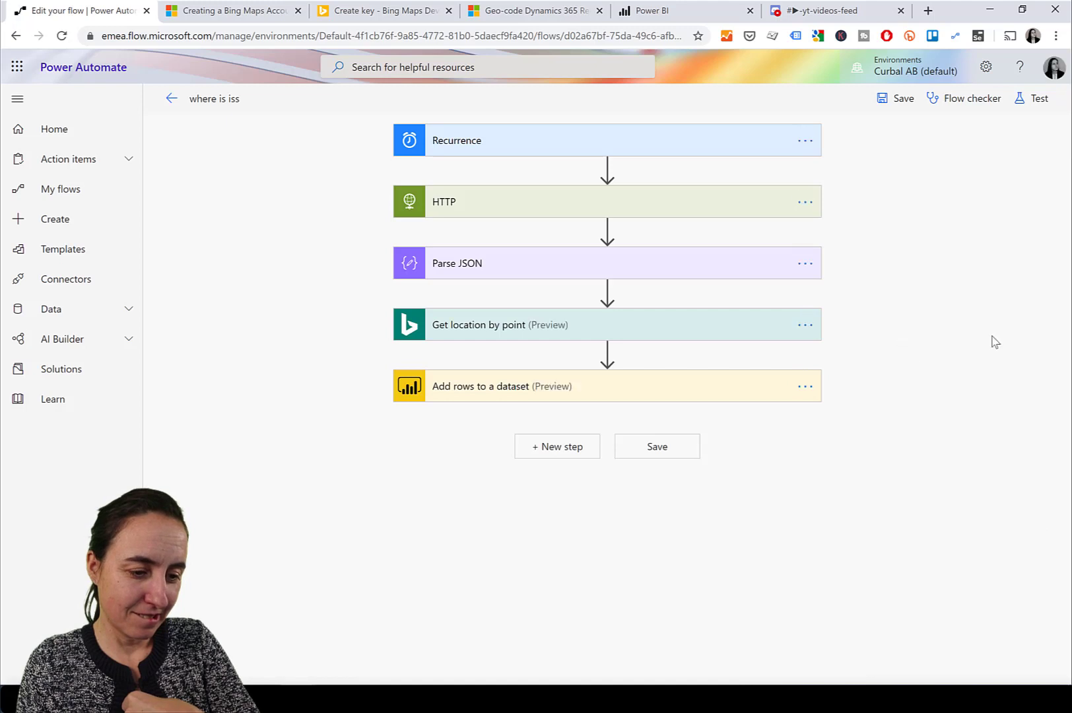
{"action": "left_click", "coordinate": [584, 396]}
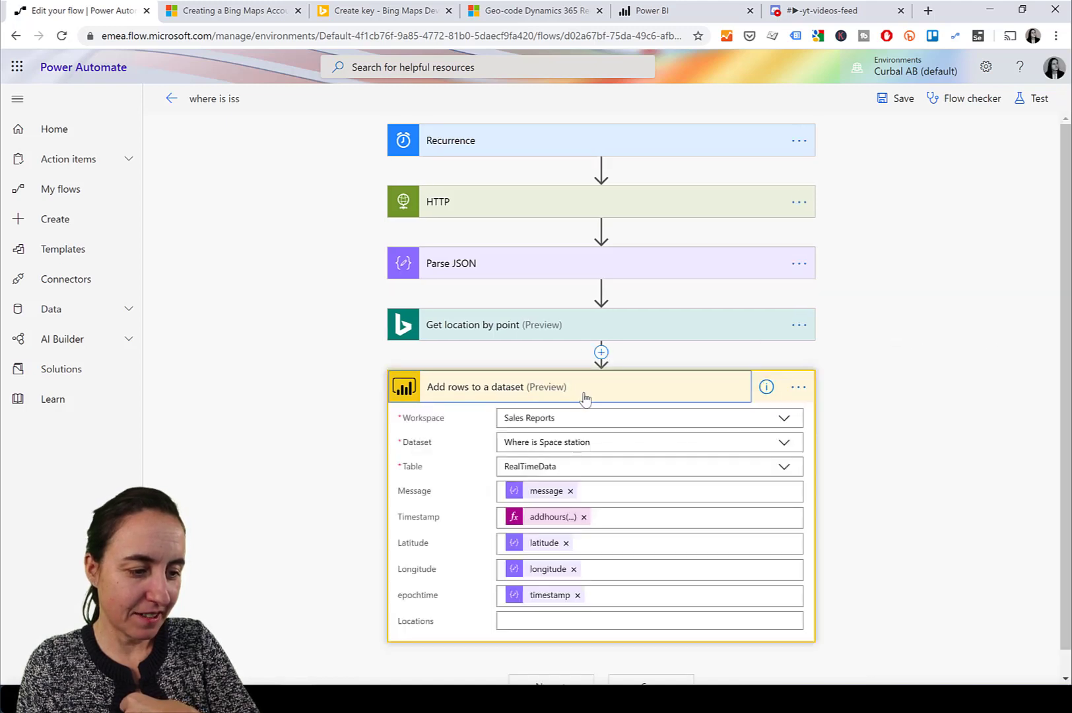
{"action": "left_click", "coordinate": [544, 619]}
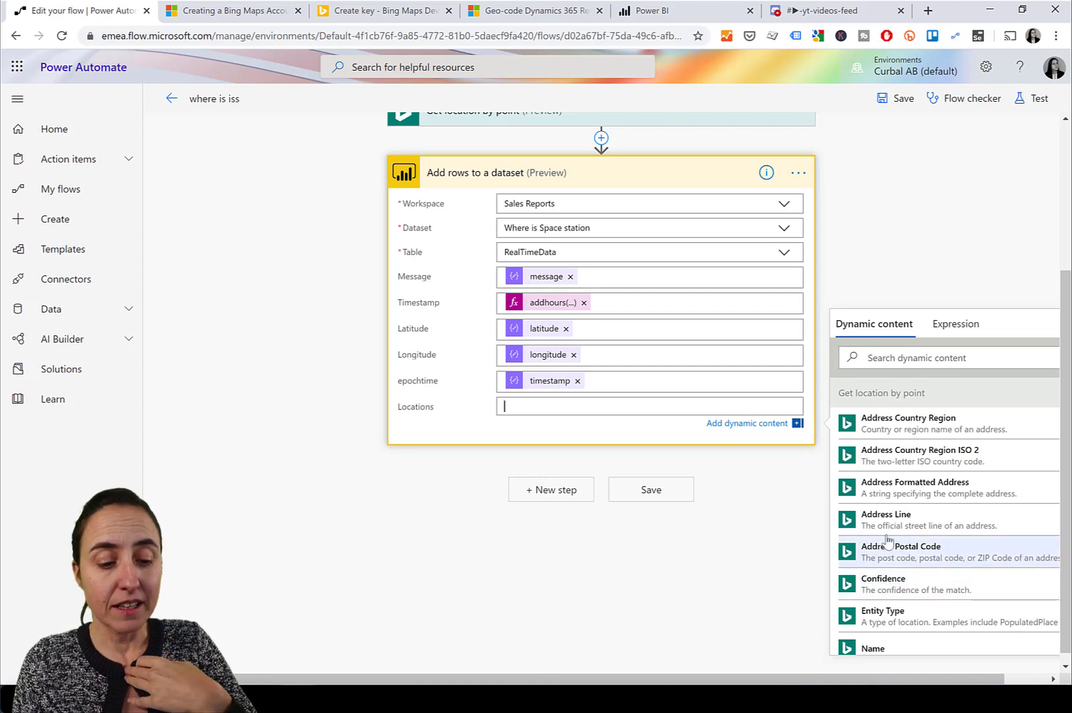
{"action": "left_click", "coordinate": [960, 491]}
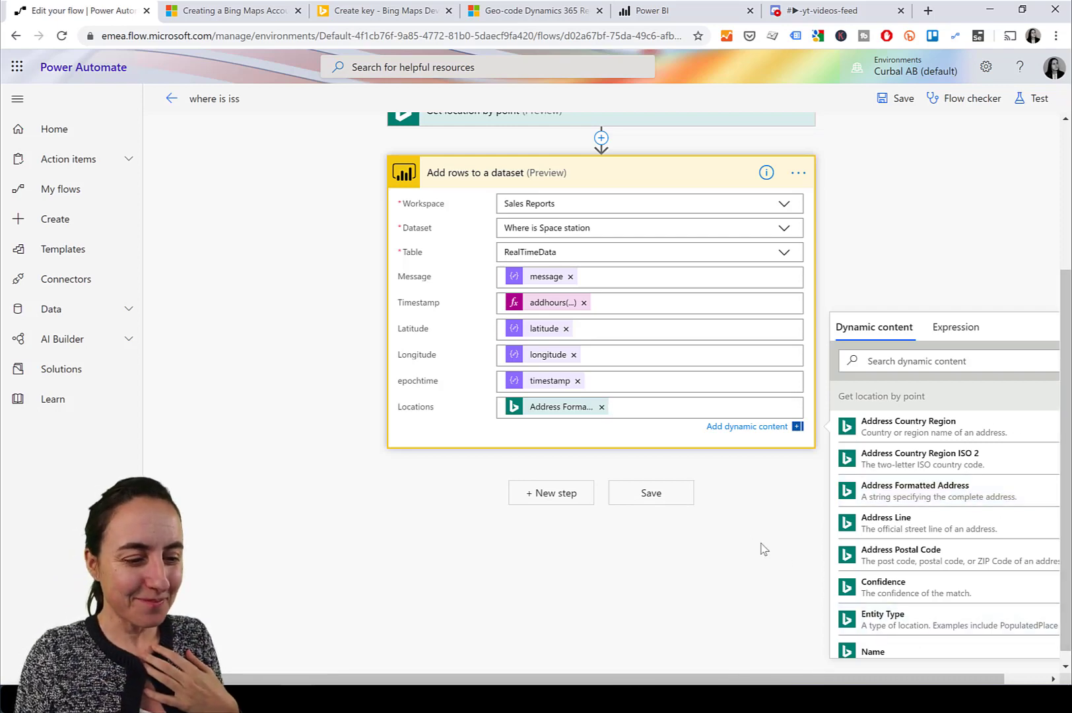
{"action": "left_click", "coordinate": [686, 500]}
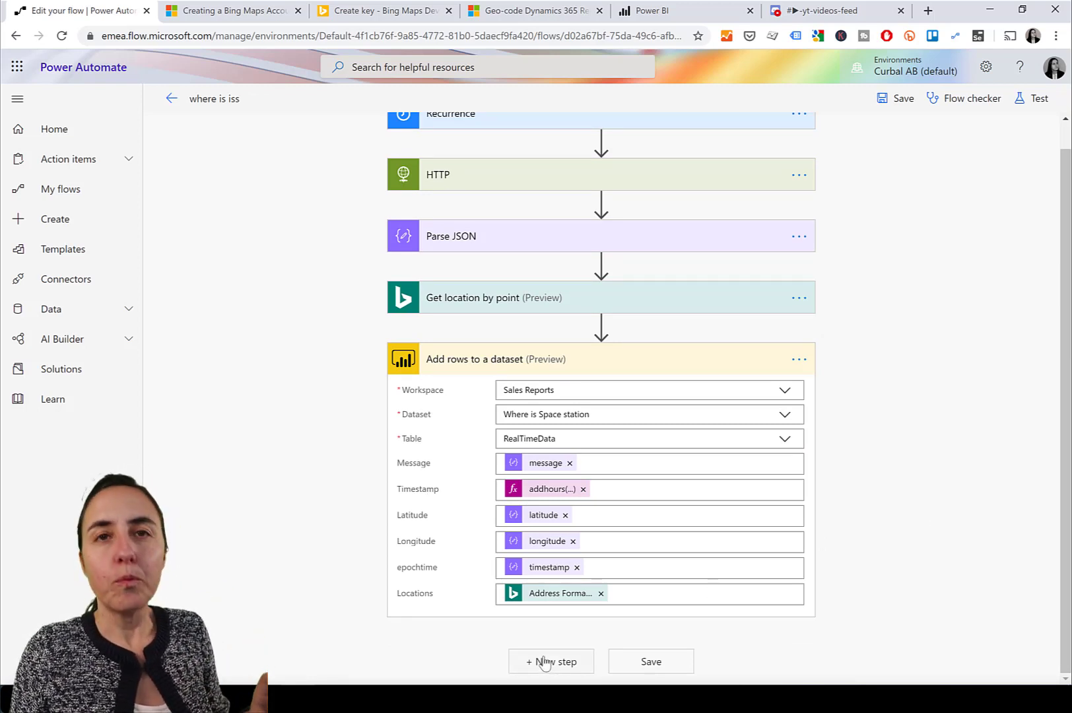
Switch to Power BI, open the space station dashboard in the Sales Reports workspace, and examine its map tile.
{"action": "left_click", "coordinate": [675, 17]}
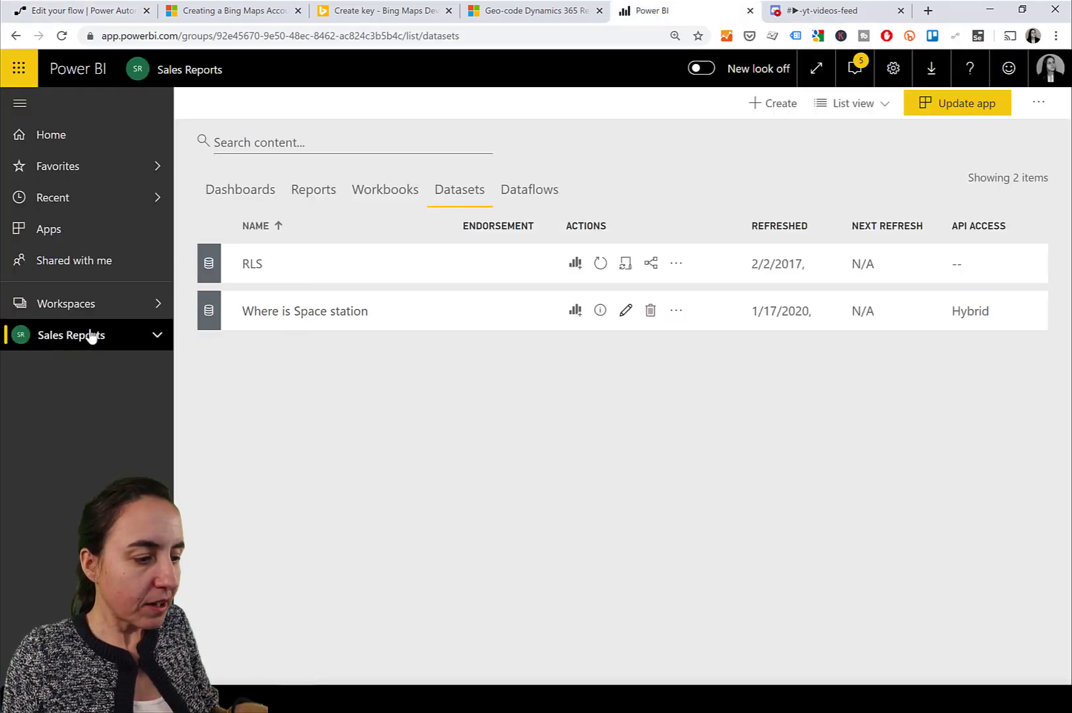
{"action": "left_click", "coordinate": [241, 192]}
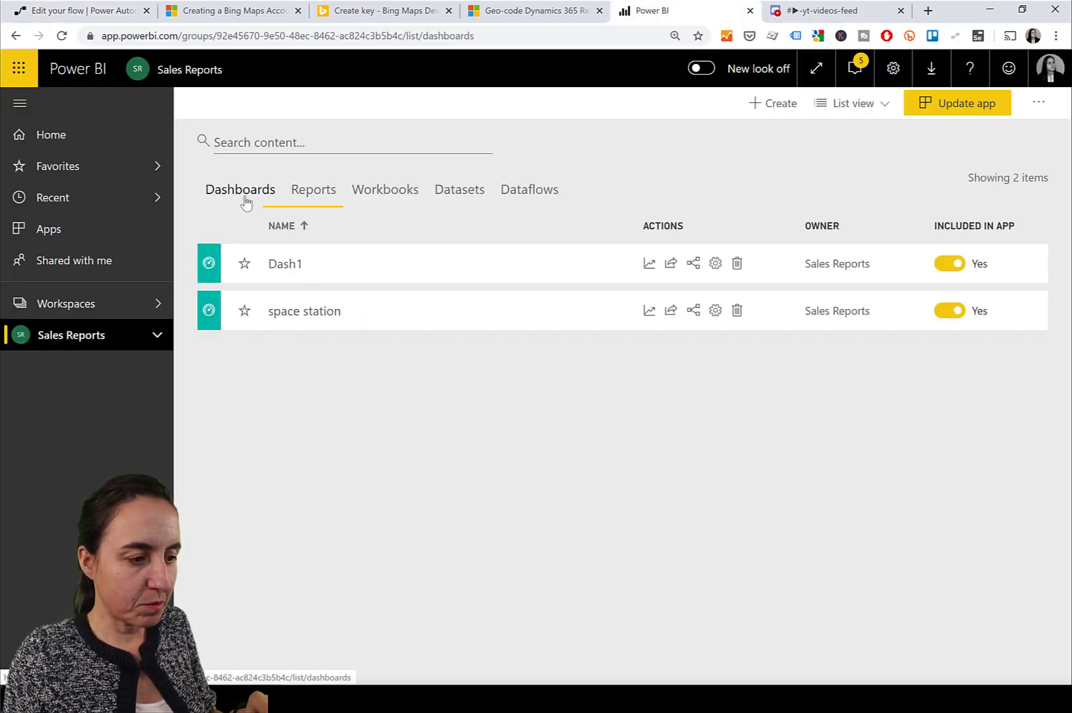
{"action": "left_click", "coordinate": [311, 309]}
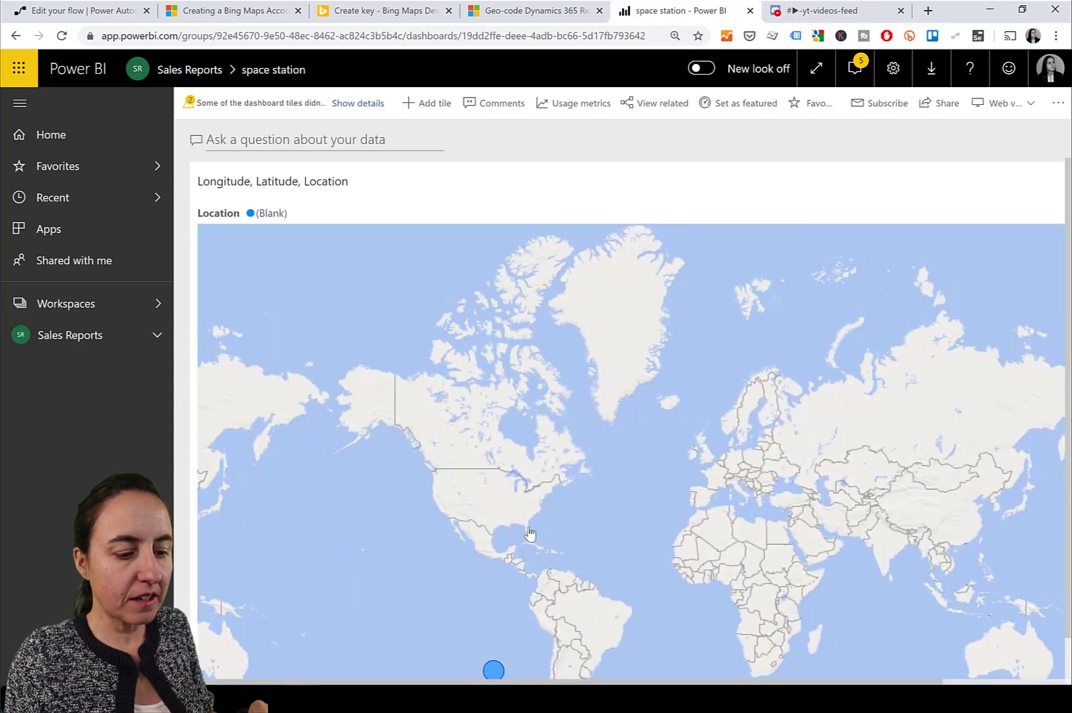
{"action": "scroll", "coordinate": [505, 654], "scroll_direction": "down", "scroll_amount": 1}
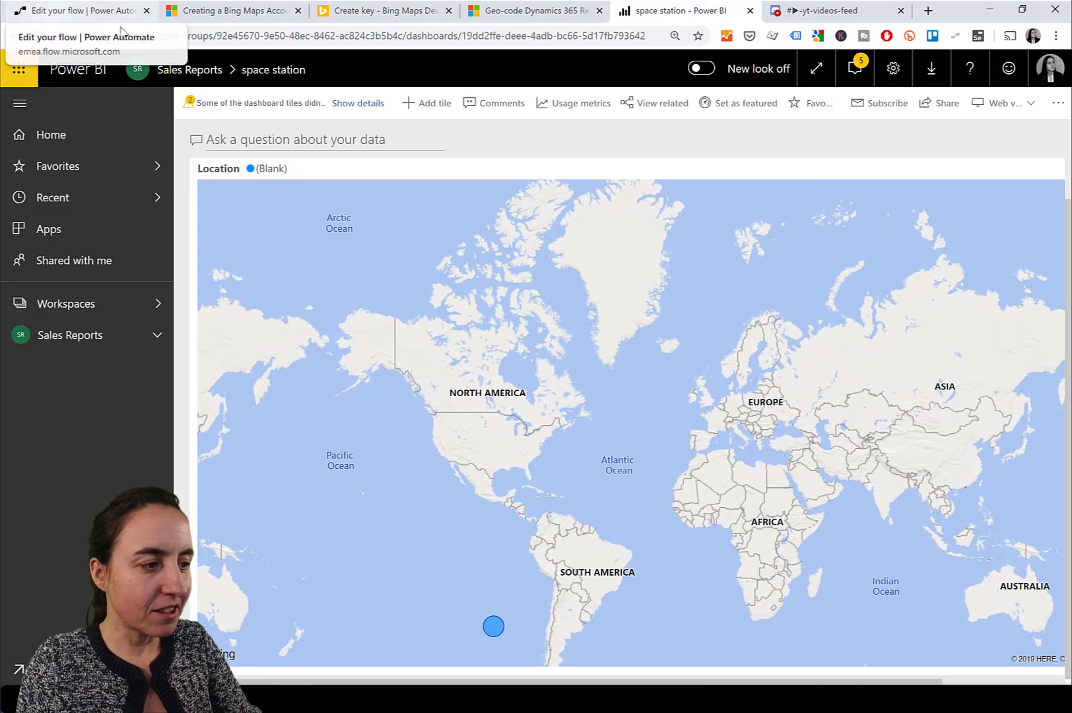
Return to the Power Automate flow and add a Condition step after Add rows to a dataset.
{"action": "left_click", "coordinate": [56, 15]}
{"action": "left_click", "coordinate": [539, 672]}
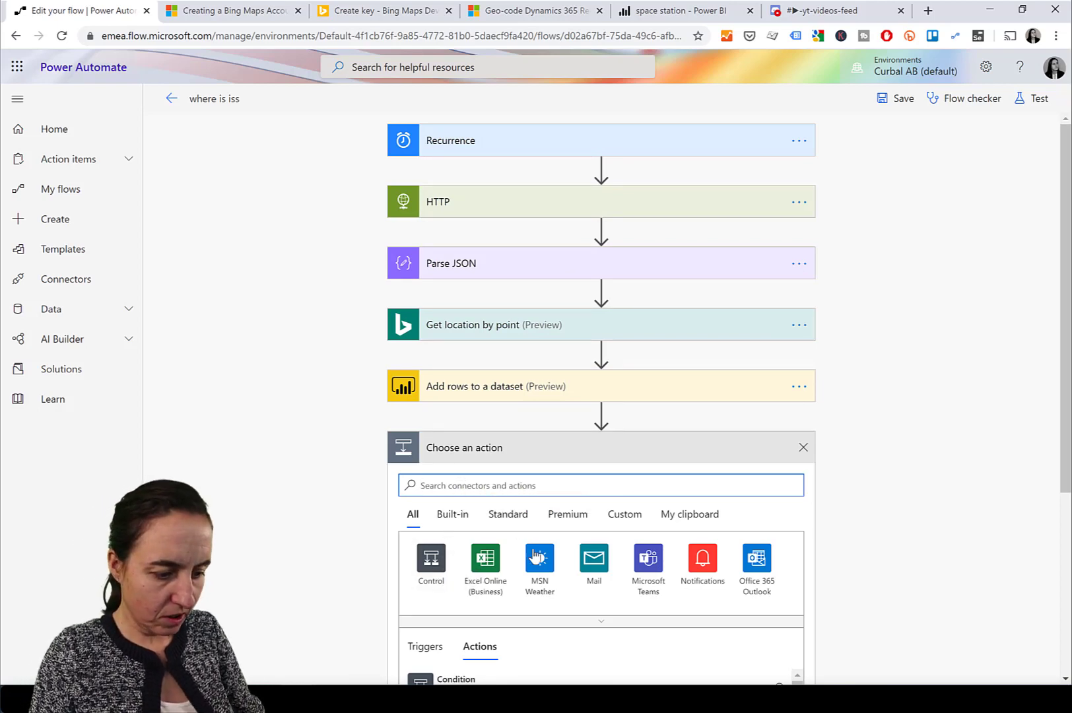
{"action": "scroll", "coordinate": [537, 556], "scroll_direction": "down", "scroll_amount": 3}
{"action": "left_click", "coordinate": [449, 475]}
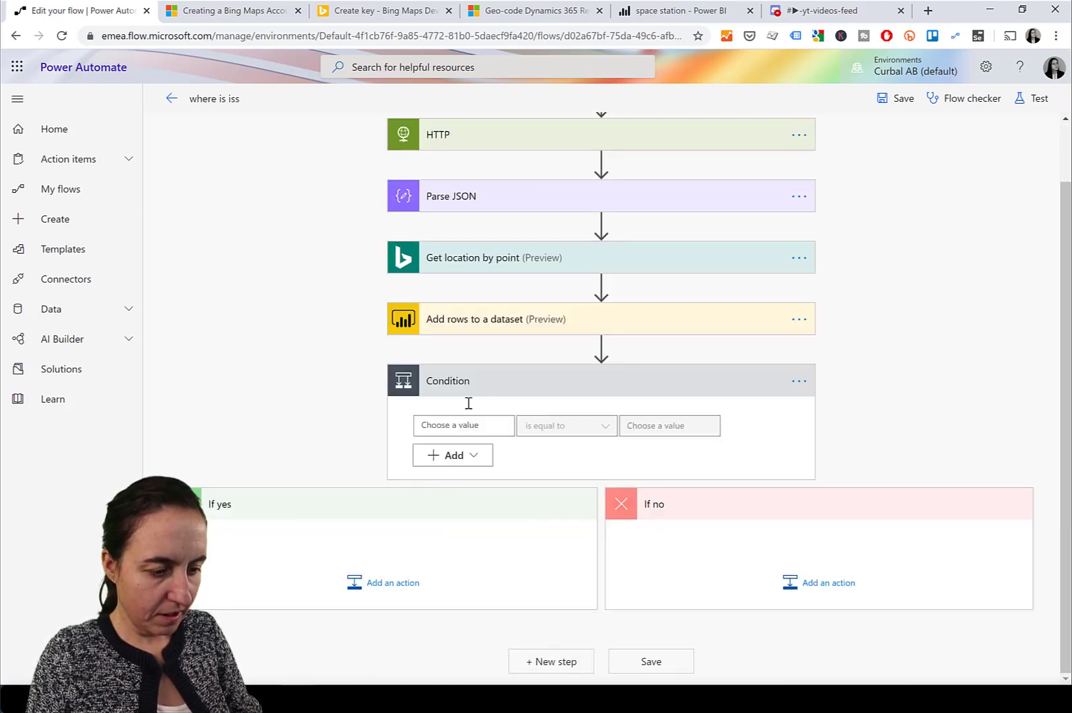
Set the condition to check whether Address Formatted Address is equal to null.
{"action": "left_click", "coordinate": [454, 426]}
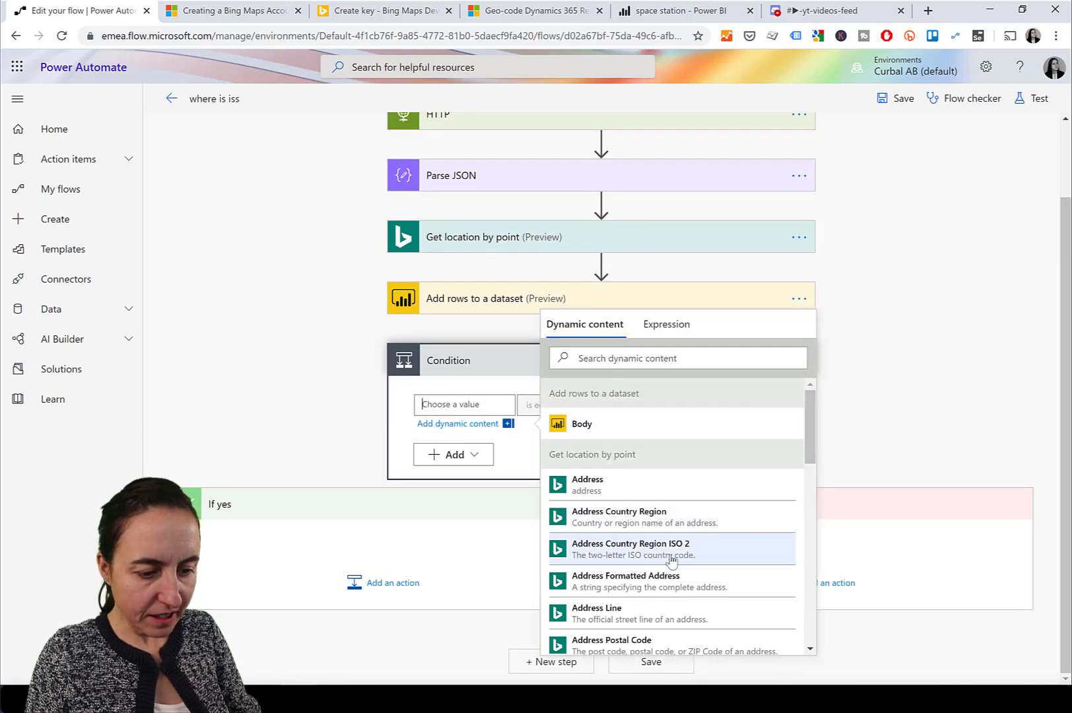
{"action": "left_click", "coordinate": [674, 582]}
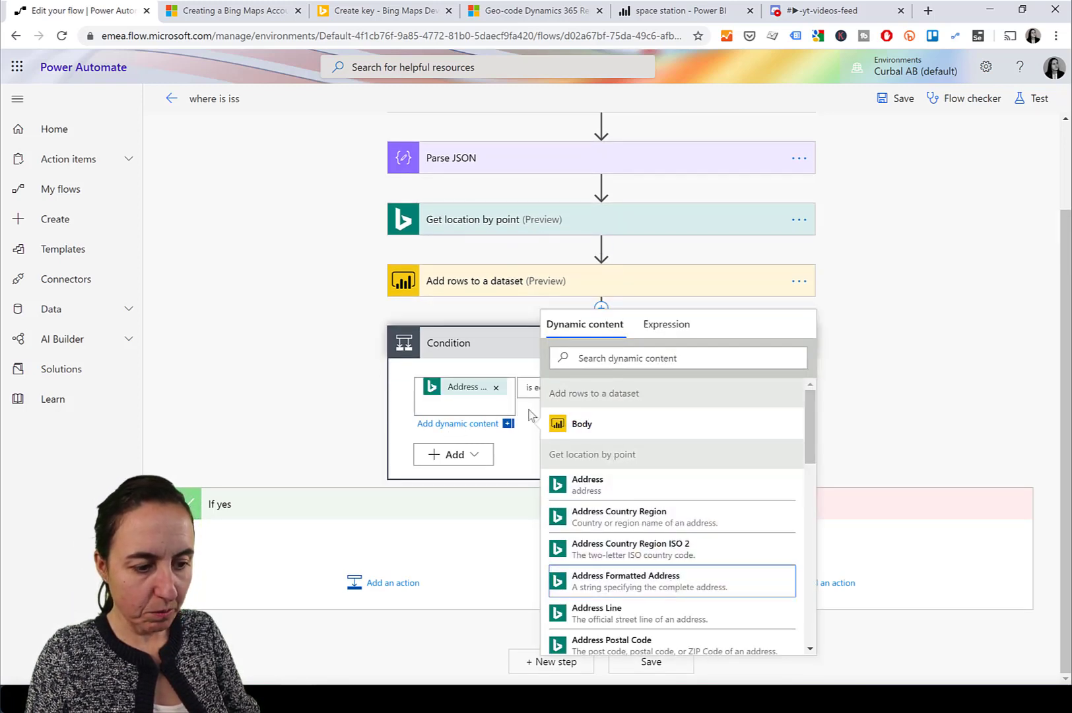
{"action": "left_click", "coordinate": [998, 376]}
{"action": "left_click", "coordinate": [653, 408]}
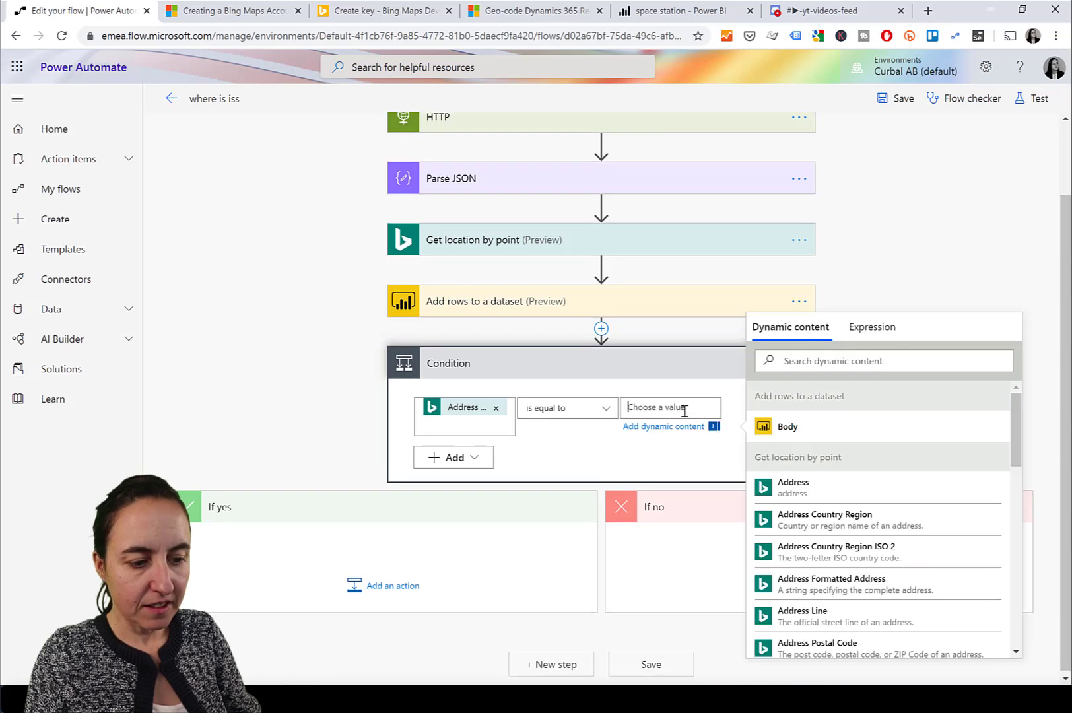
{"action": "type", "text": "null"}
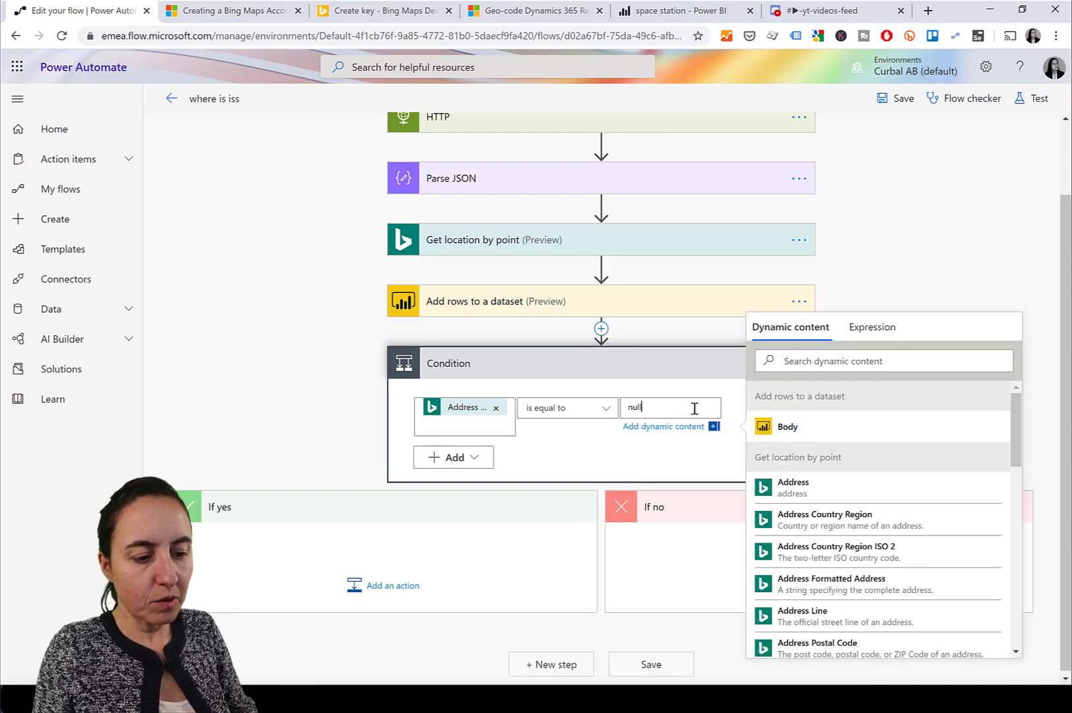
{"action": "left_click", "coordinate": [928, 247]}
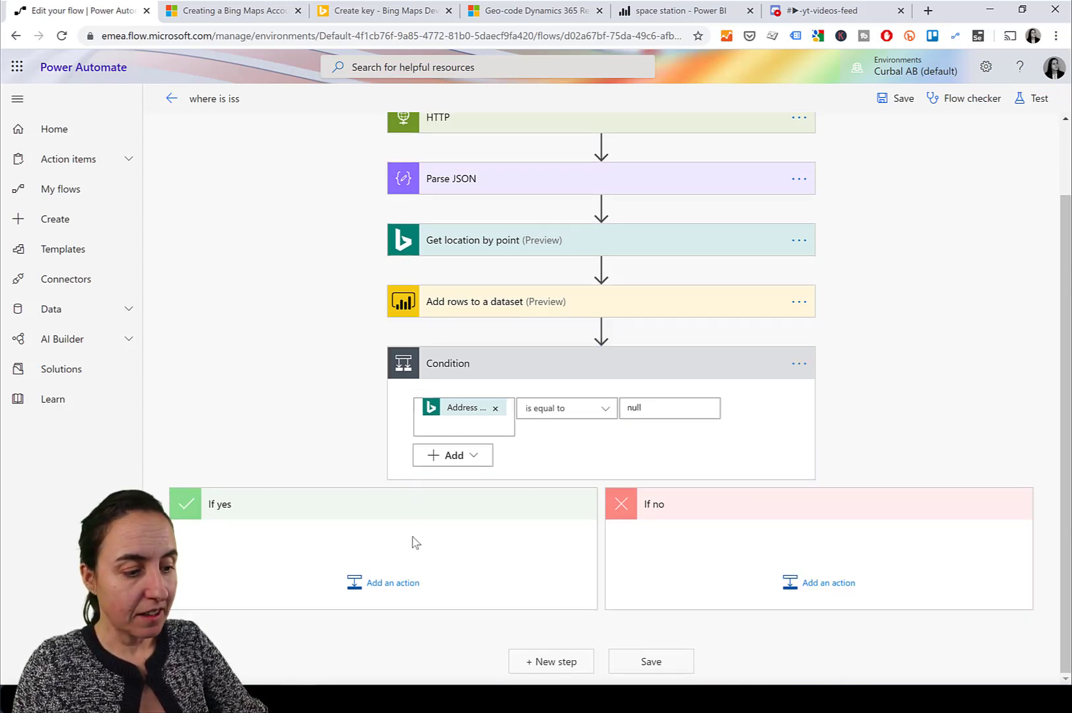
Add Twitter's Post a tweet action to the condition's If no branch, ready for the tweet text.
{"action": "left_click", "coordinate": [821, 585]}
{"action": "scroll", "coordinate": [871, 561], "scroll_direction": "down", "scroll_amount": 5}
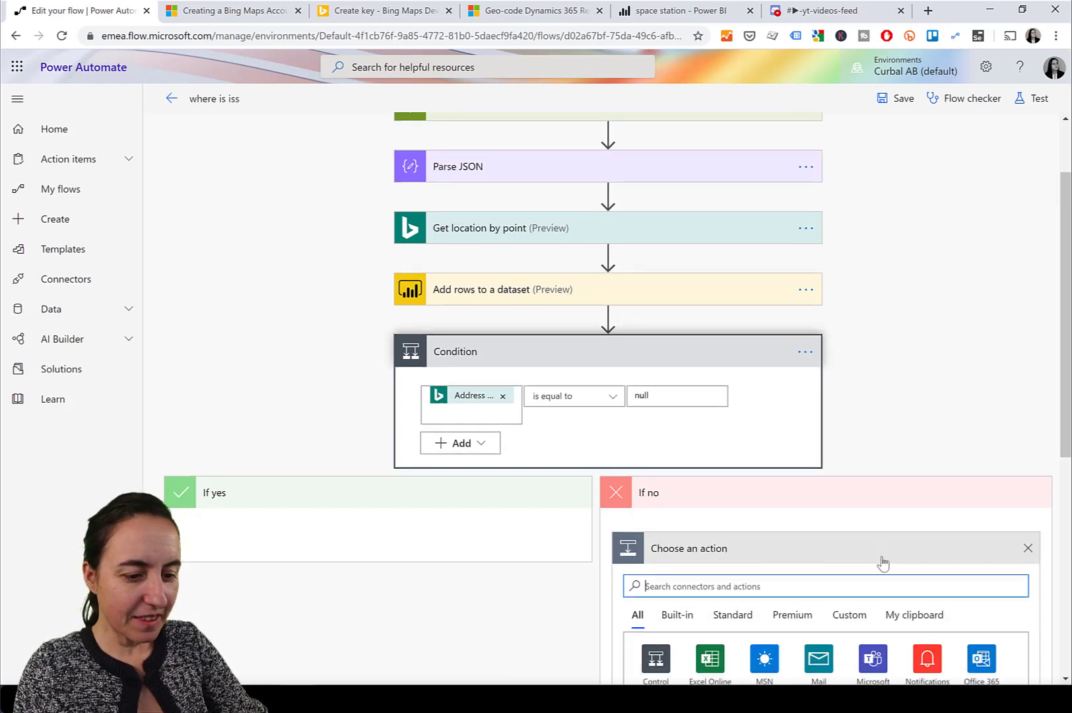
{"action": "type", "text": "te"}
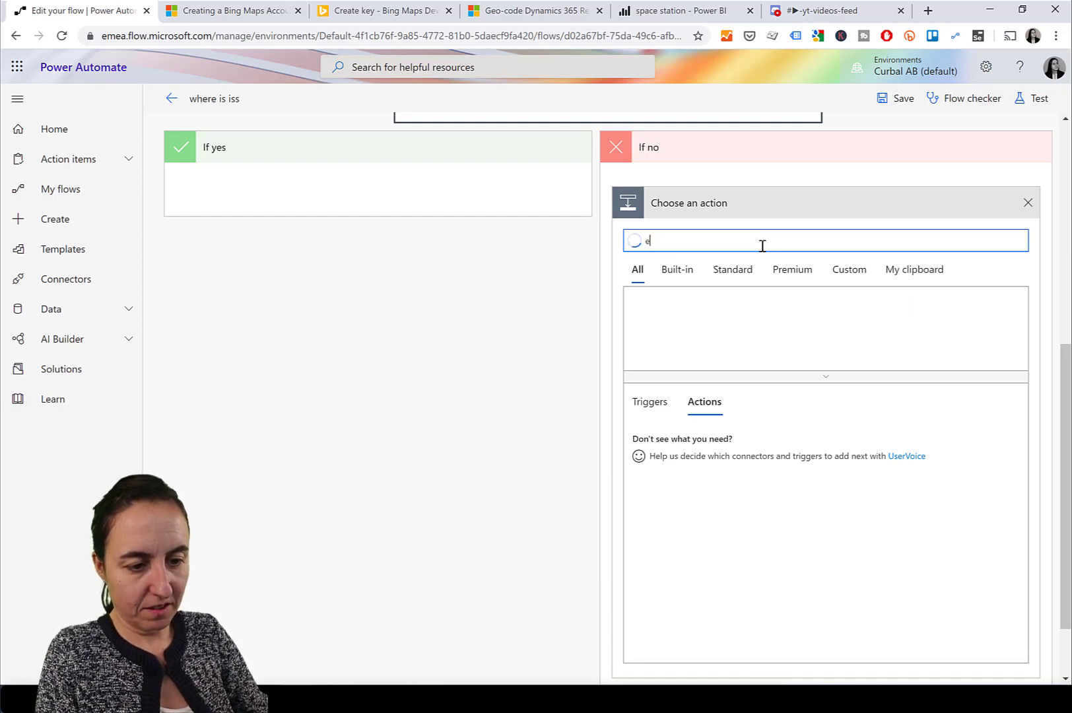
{"action": "key", "text": "BackSpace"}
{"action": "type", "text": "twe"}
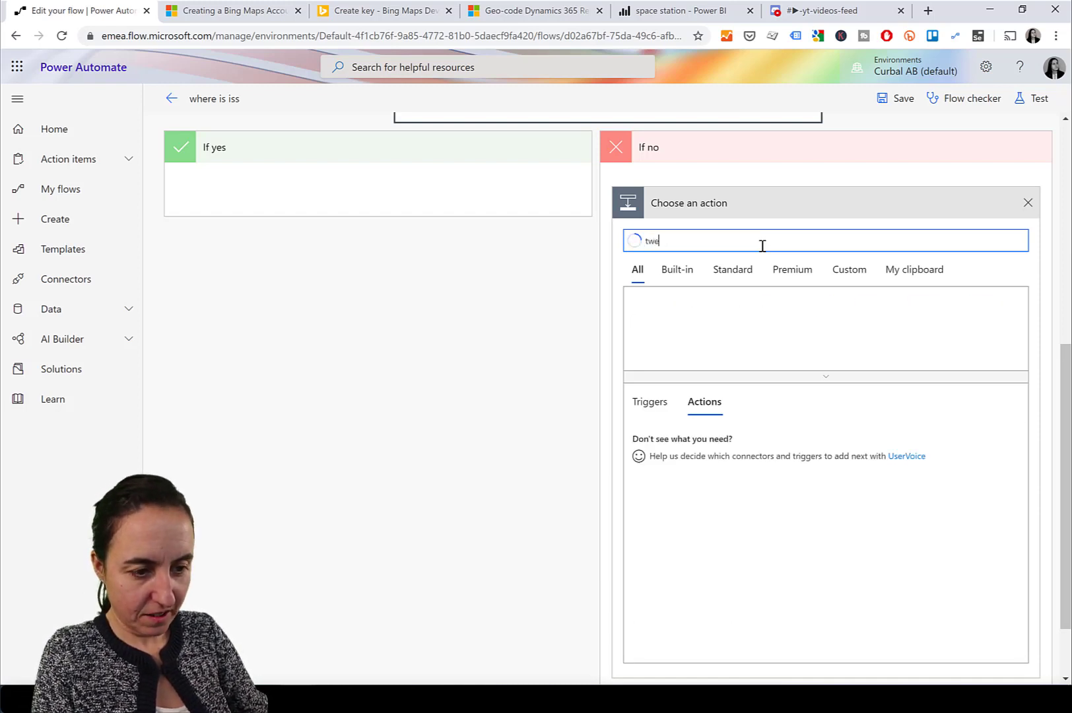
{"action": "type", "text": "et"}
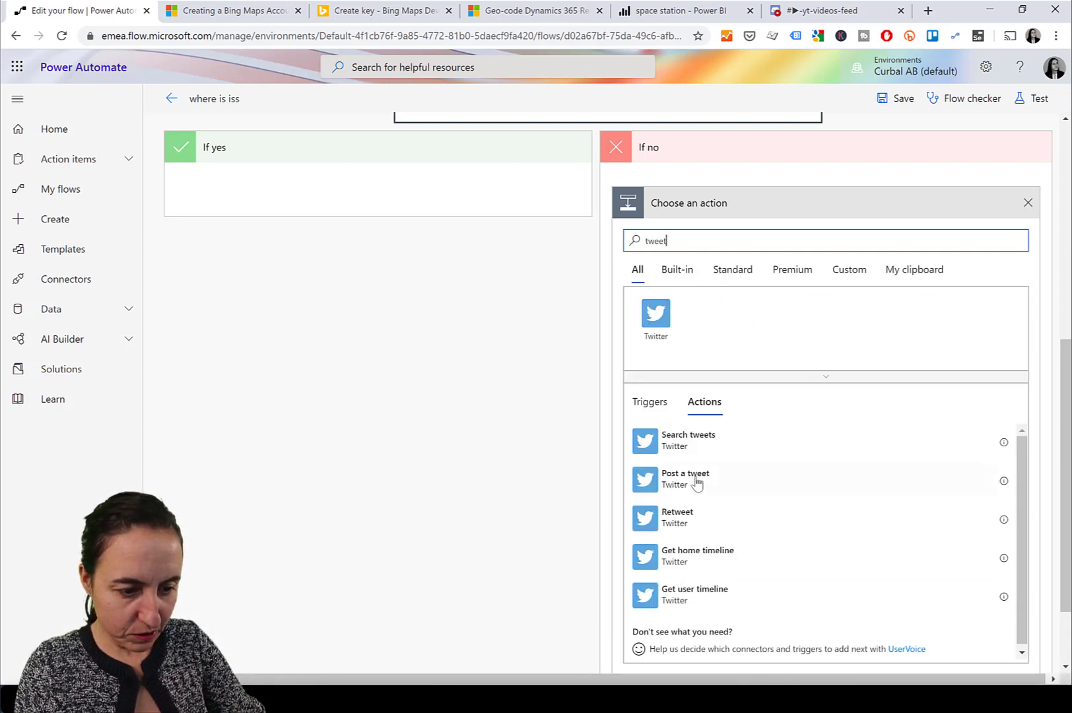
{"action": "left_click", "coordinate": [696, 480]}
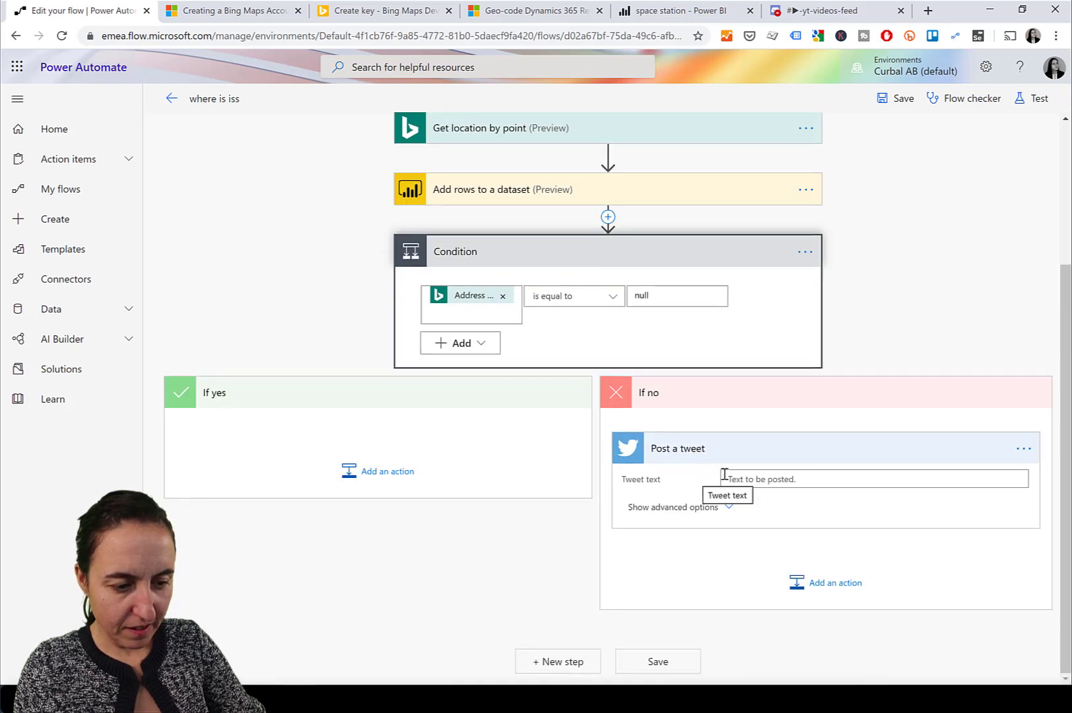
{"action": "left_click", "coordinate": [793, 479]}
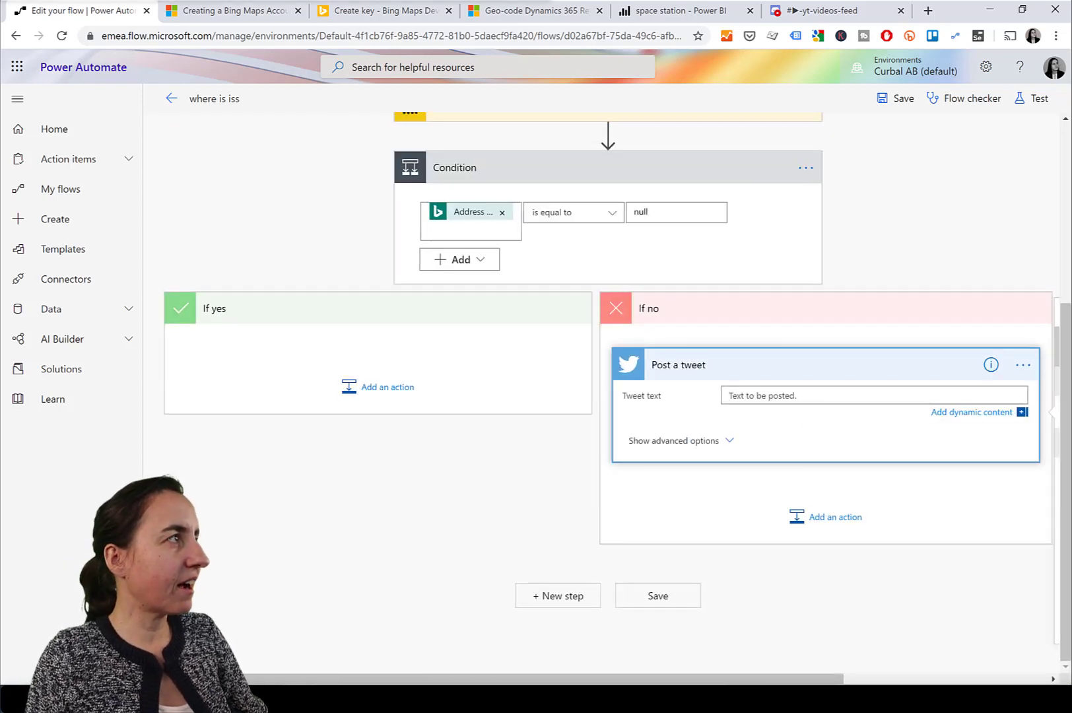
Switch to the Tweet ISS location flow and examine the Post a tweet action in its If no branch.
{"action": "key", "text": "alt+Tab"}
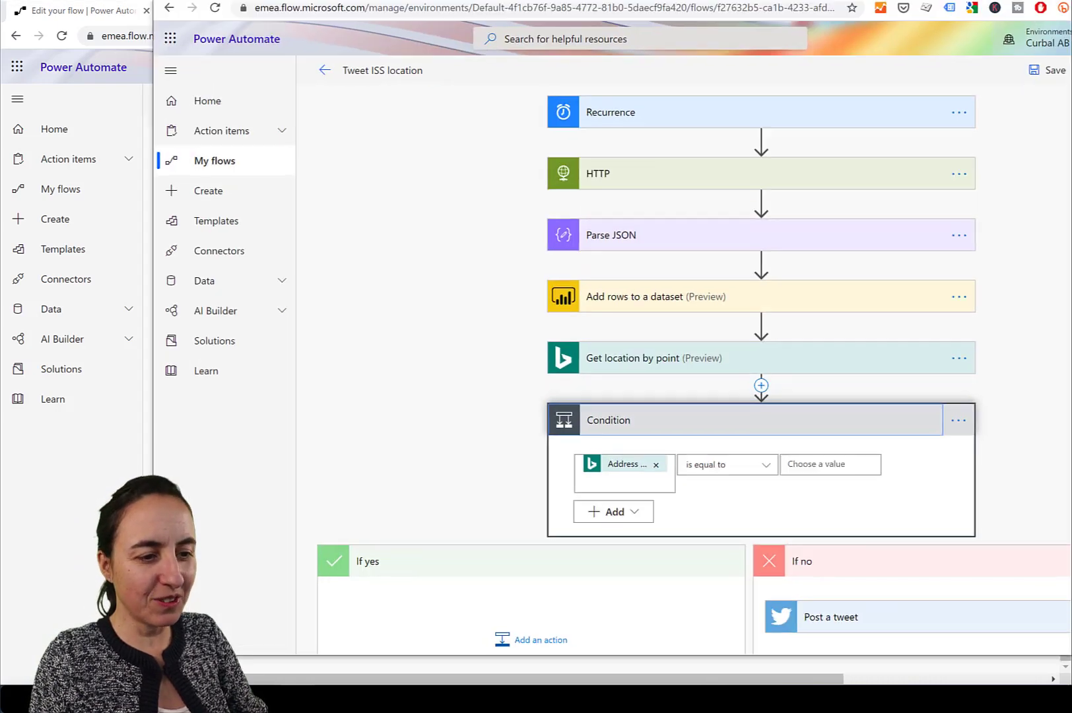
{"action": "left_click_drag", "start_coordinate": [462, 16], "coordinate": [310, 33]}
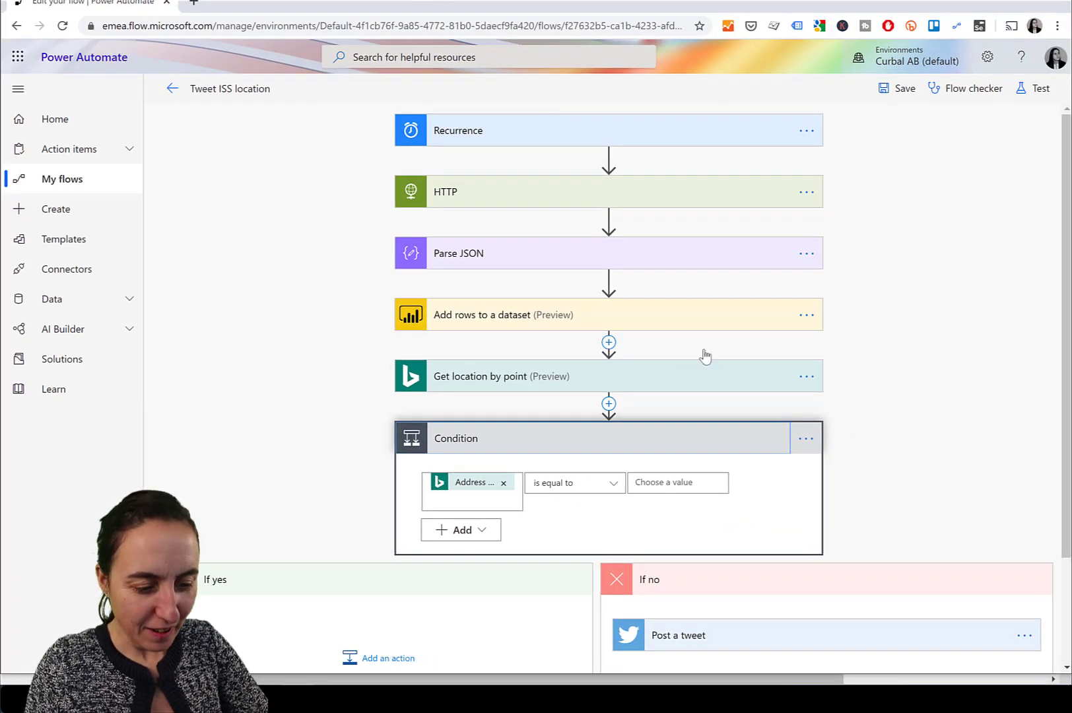
{"action": "scroll", "coordinate": [725, 472], "scroll_direction": "down", "scroll_amount": 2}
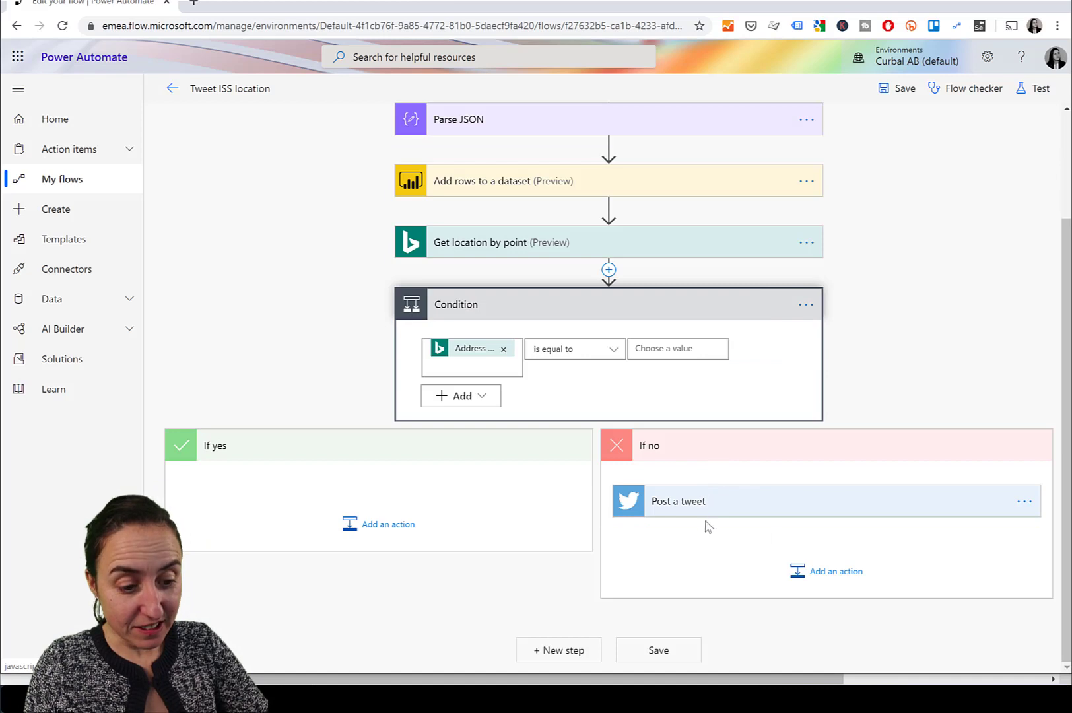
{"action": "left_click", "coordinate": [785, 508]}
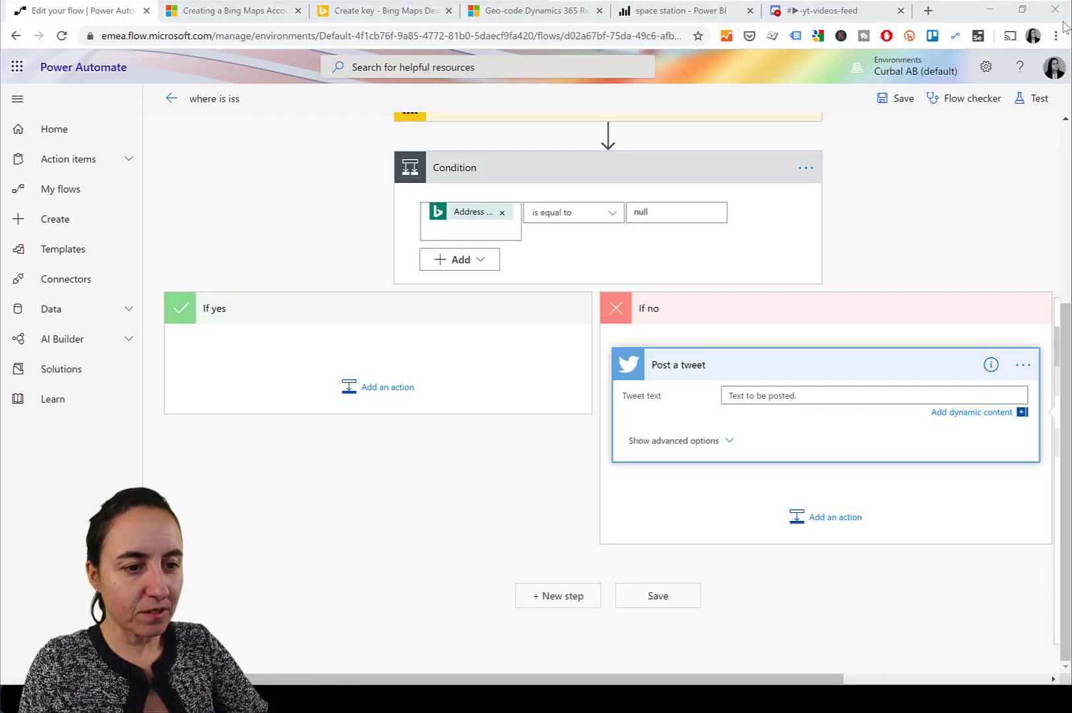
Open Twitter in a new browser tab and review the tweets posted by the ISS_Location account.
{"action": "left_click", "coordinate": [928, 11]}
{"action": "type", "text": "t"}
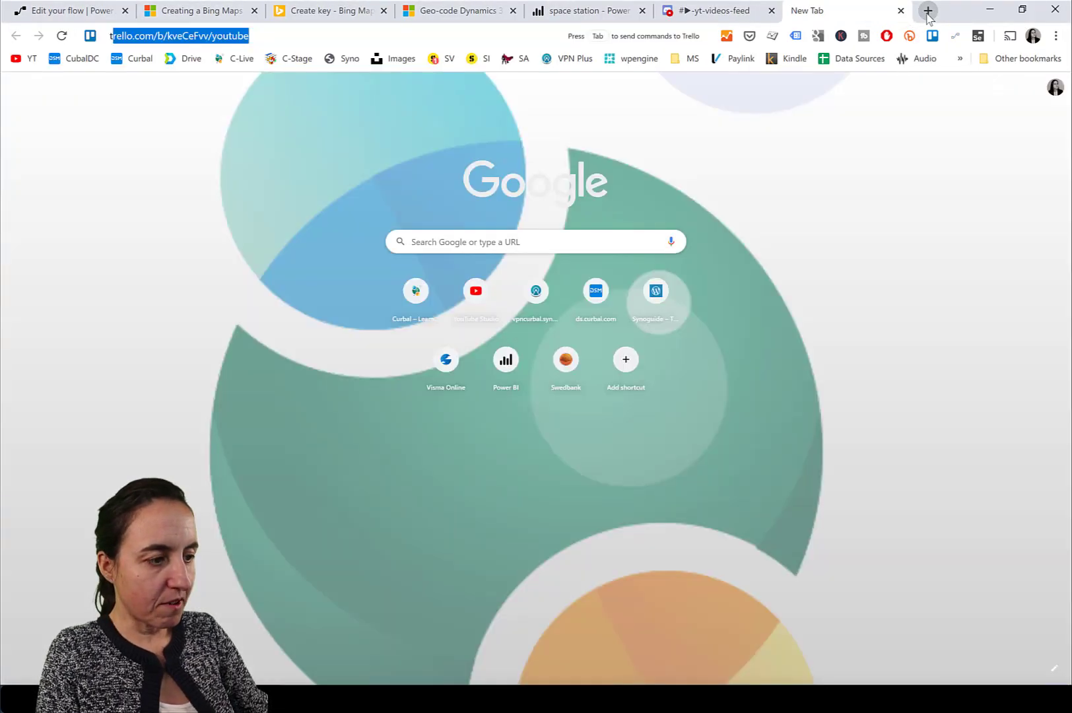
{"action": "type", "text": "w"}
{"action": "key", "text": "Return"}
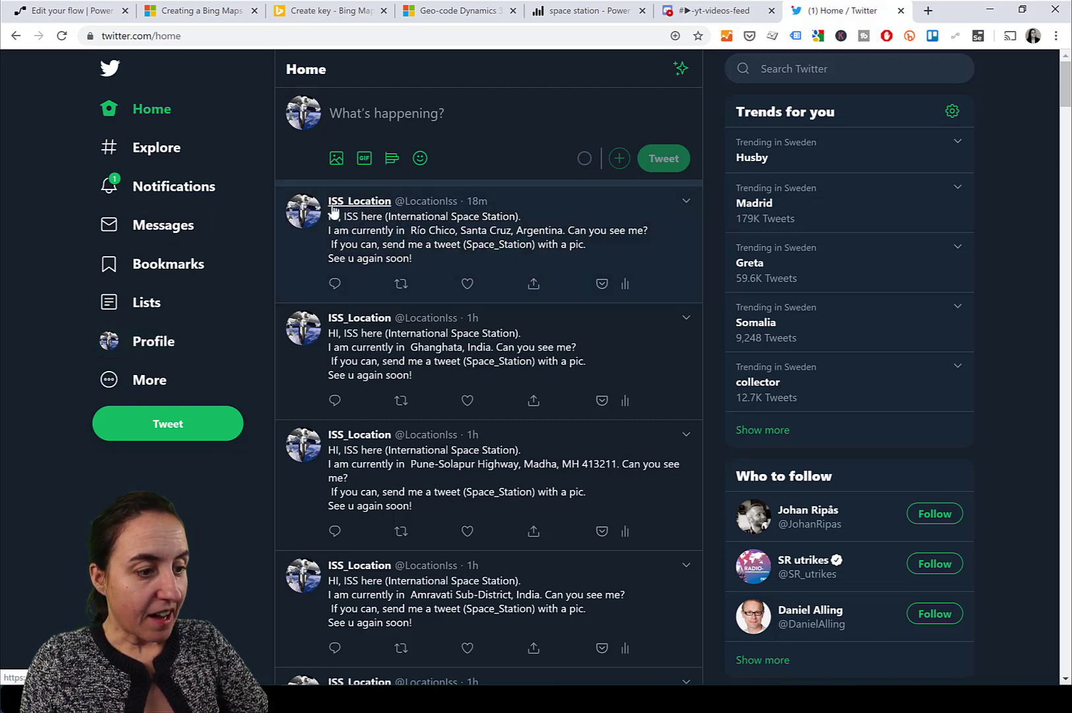
{"action": "mouse_move", "coordinate": [426, 211]}
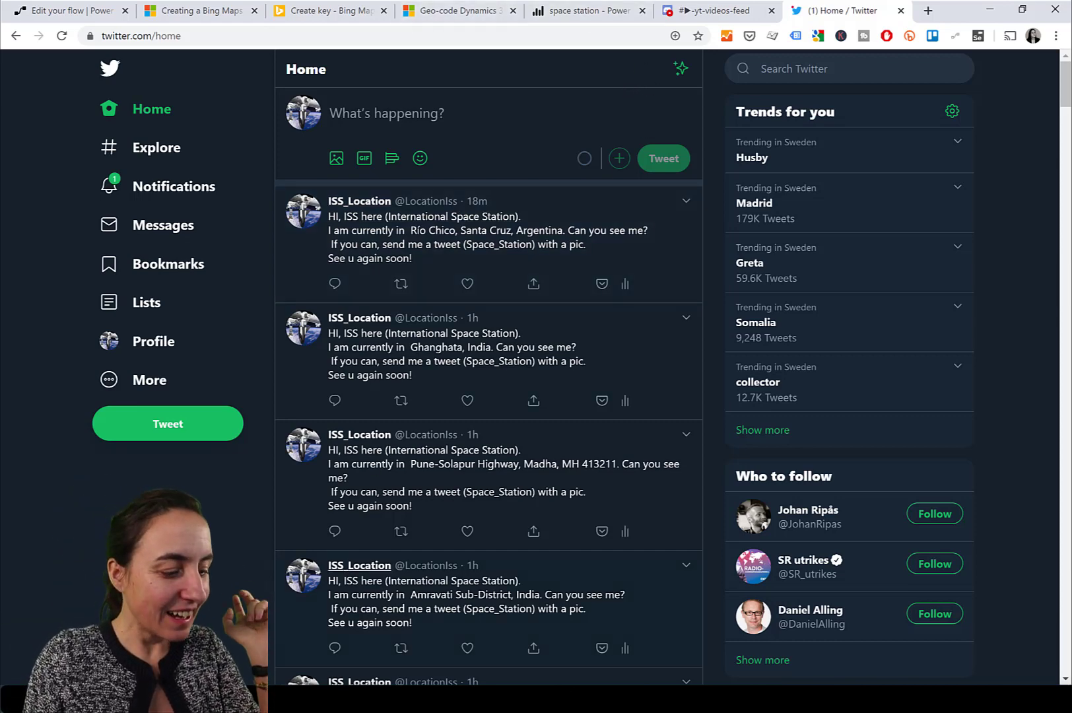
Switch to Power BI Desktop and add the Locations field to the map's legend.
{"action": "left_click", "coordinate": [132, 650]}
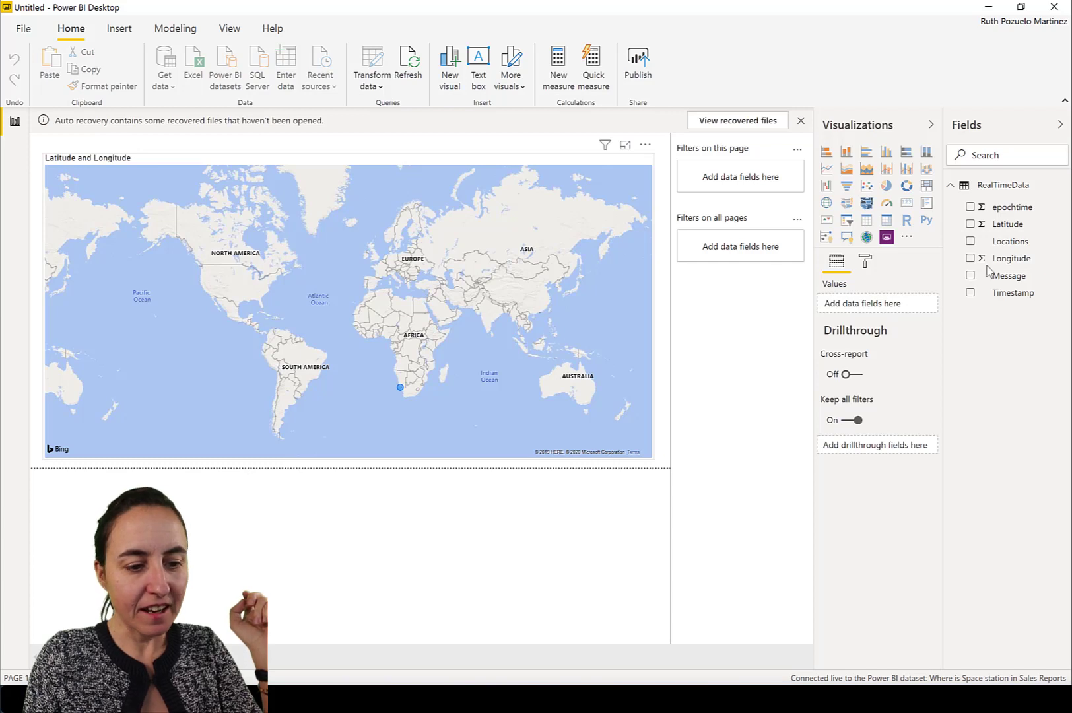
{"action": "left_click_drag", "start_coordinate": [1013, 242], "coordinate": [880, 350]}
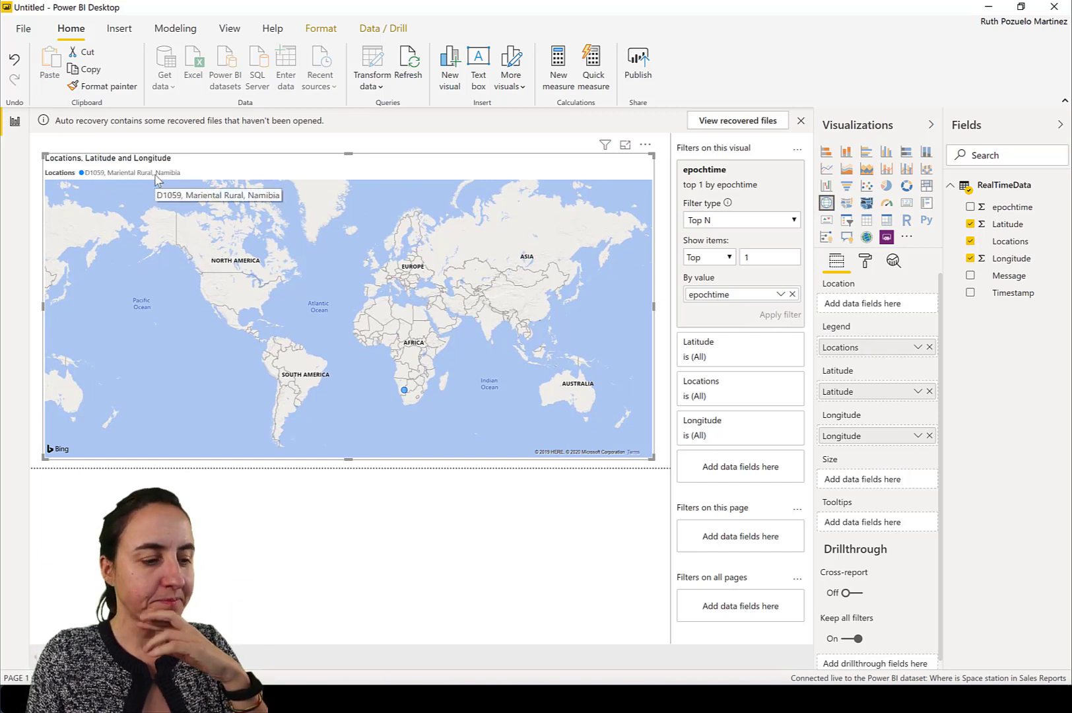
Try to publish the report, saving it over the existing file Where is iss live connection.pbix.
{"action": "left_click", "coordinate": [650, 63]}
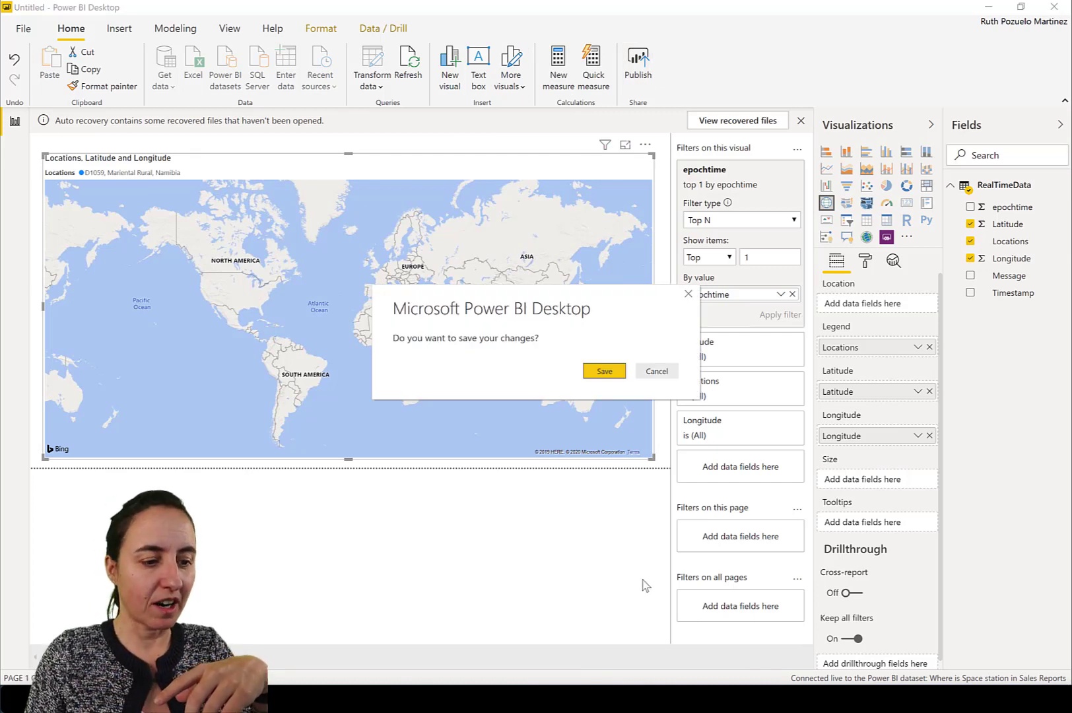
{"action": "left_click", "coordinate": [603, 372]}
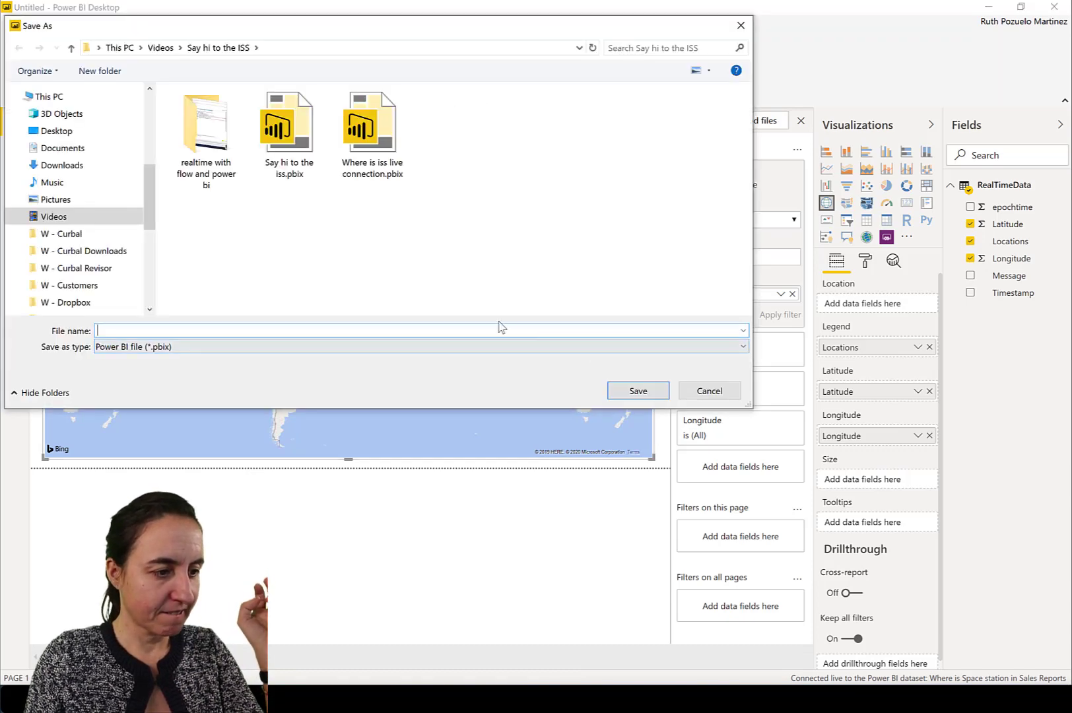
{"action": "left_click", "coordinate": [376, 165]}
{"action": "left_click", "coordinate": [645, 393]}
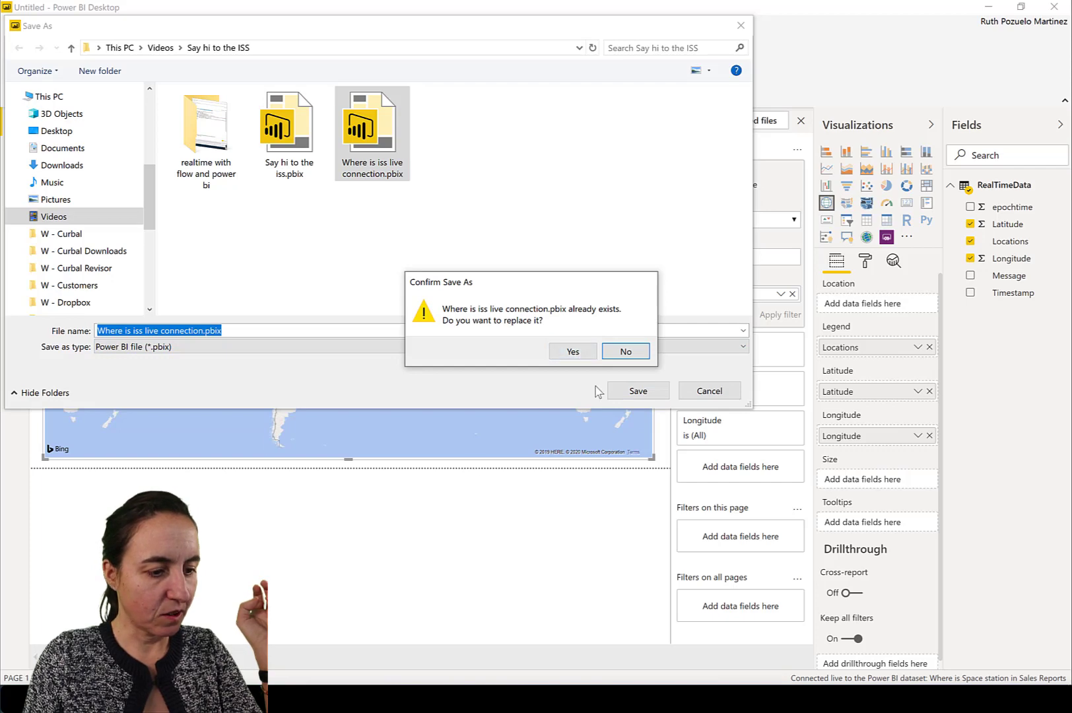
{"action": "left_click", "coordinate": [570, 350]}
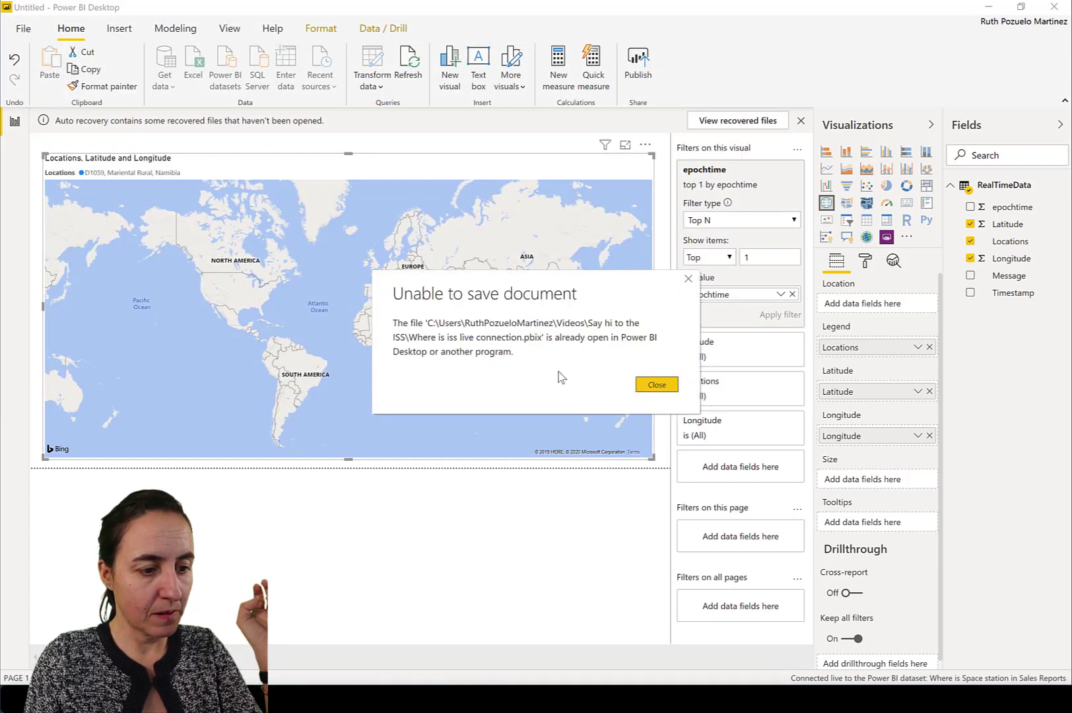
{"action": "left_click", "coordinate": [657, 385]}
Close the other open report, Where is iss live connection, and return to the untitled report.
{"action": "left_click", "coordinate": [158, 699]}
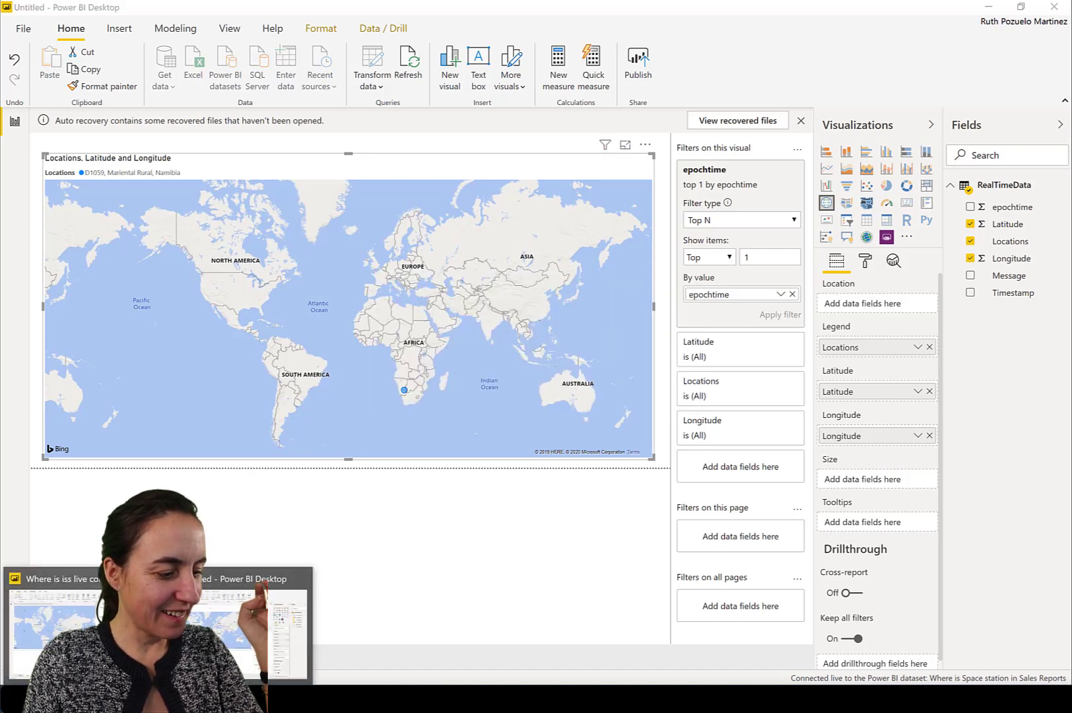
{"action": "mouse_move", "coordinate": [132, 620]}
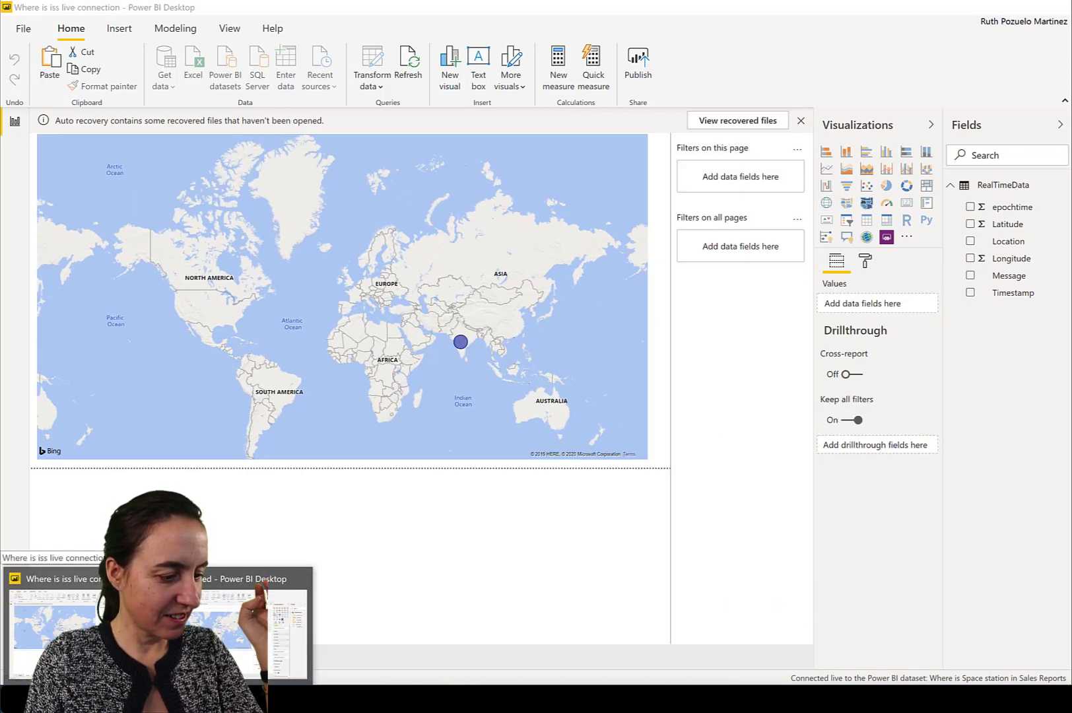
{"action": "left_click", "coordinate": [132, 620]}
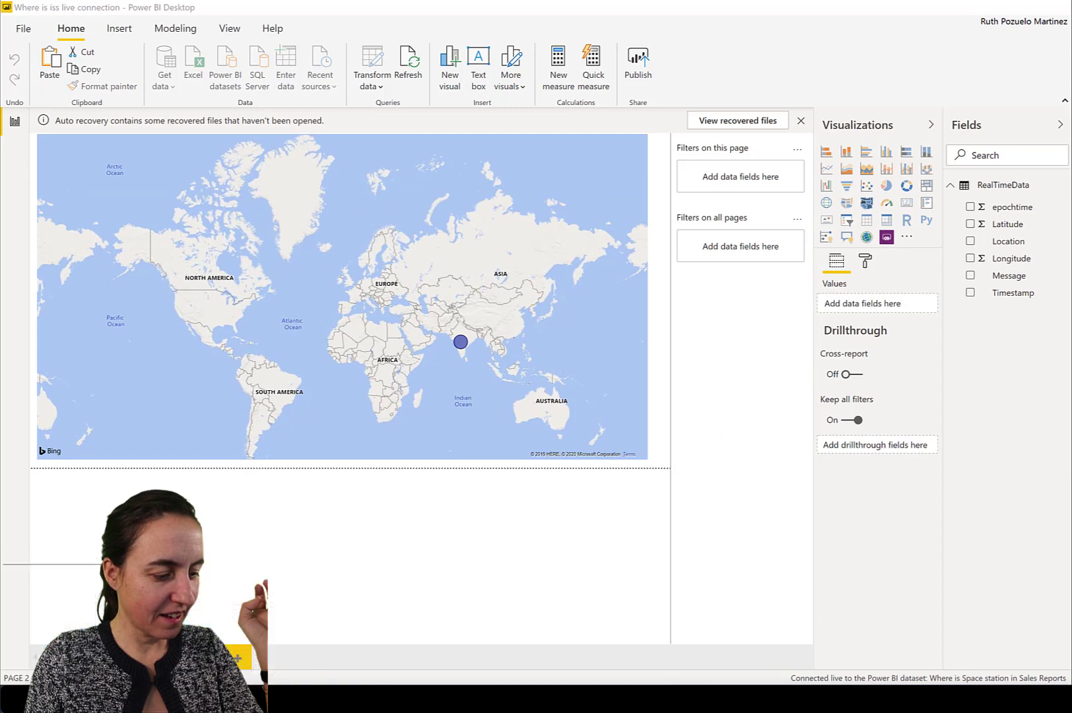
{"action": "left_click", "coordinate": [619, 393]}
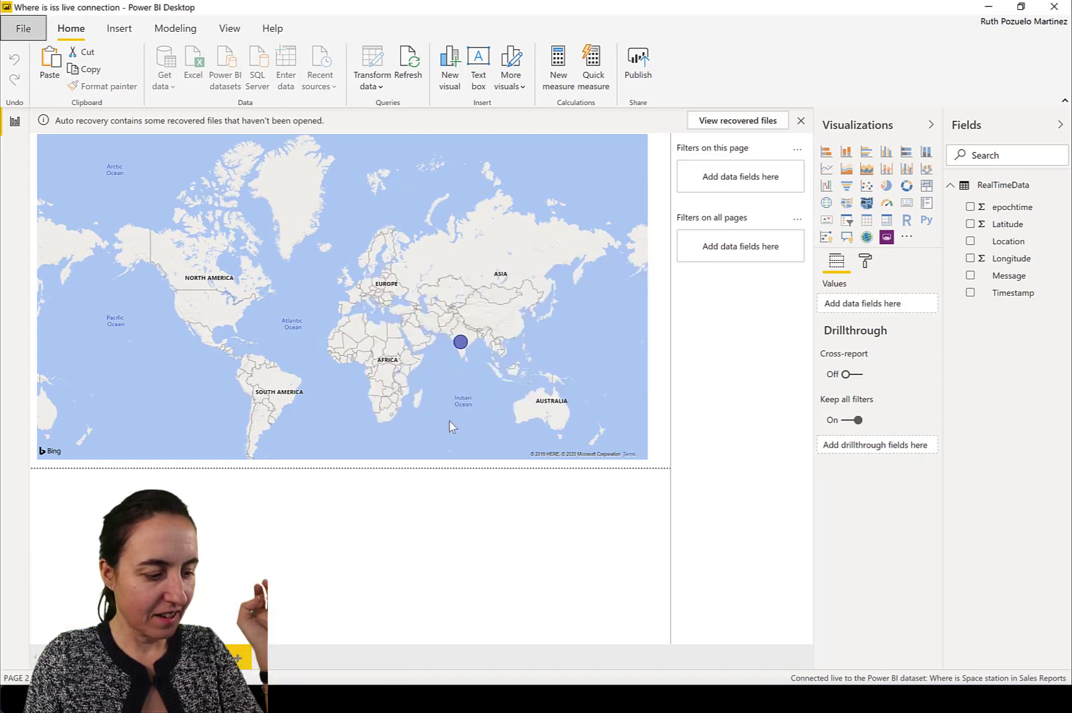
{"action": "key", "text": "alt+Tab"}
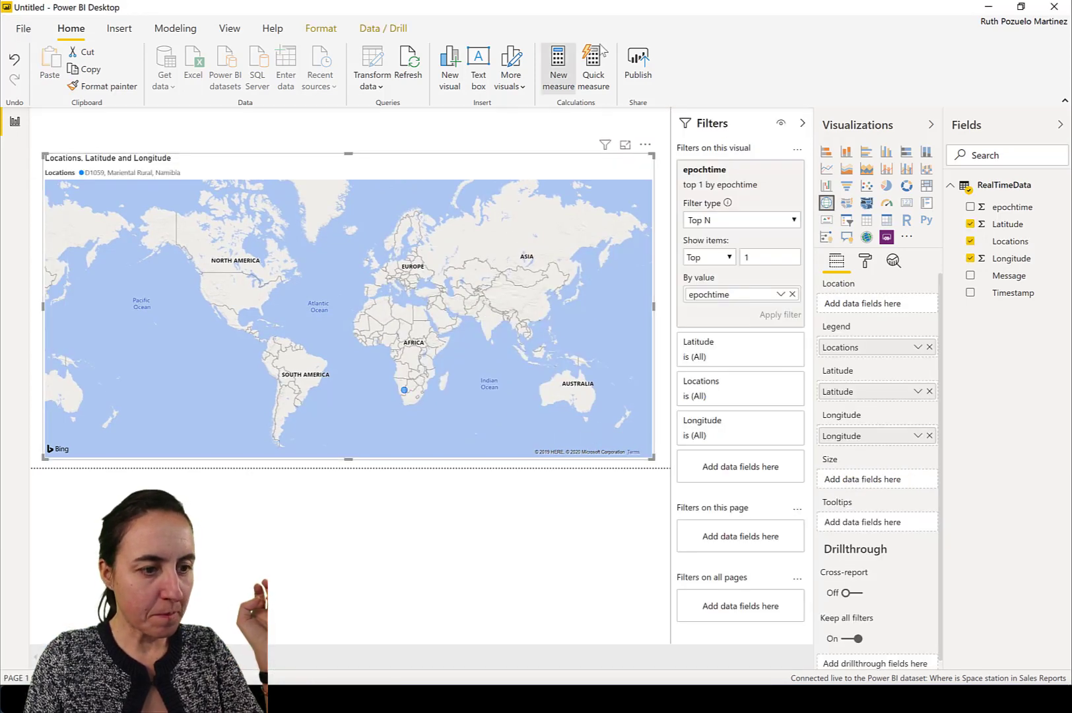
Publish the report to the Sales Reports workspace, saving the changes and replacing the existing Where is iss live connection report.
{"action": "left_click", "coordinate": [640, 78]}
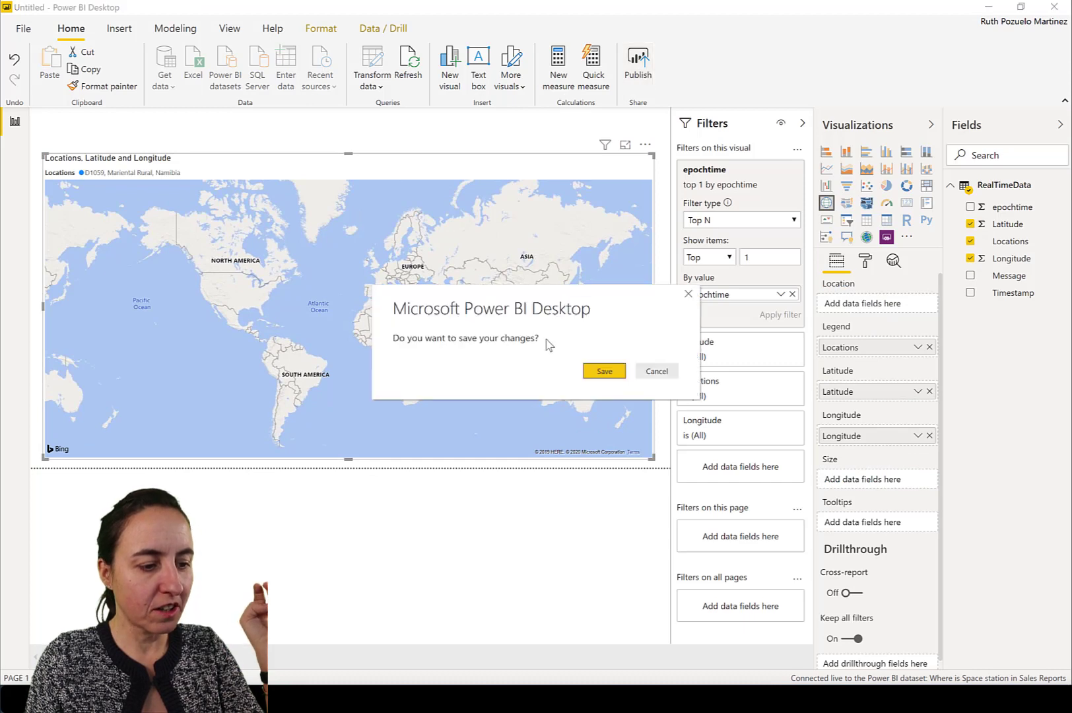
{"action": "left_click", "coordinate": [605, 371]}
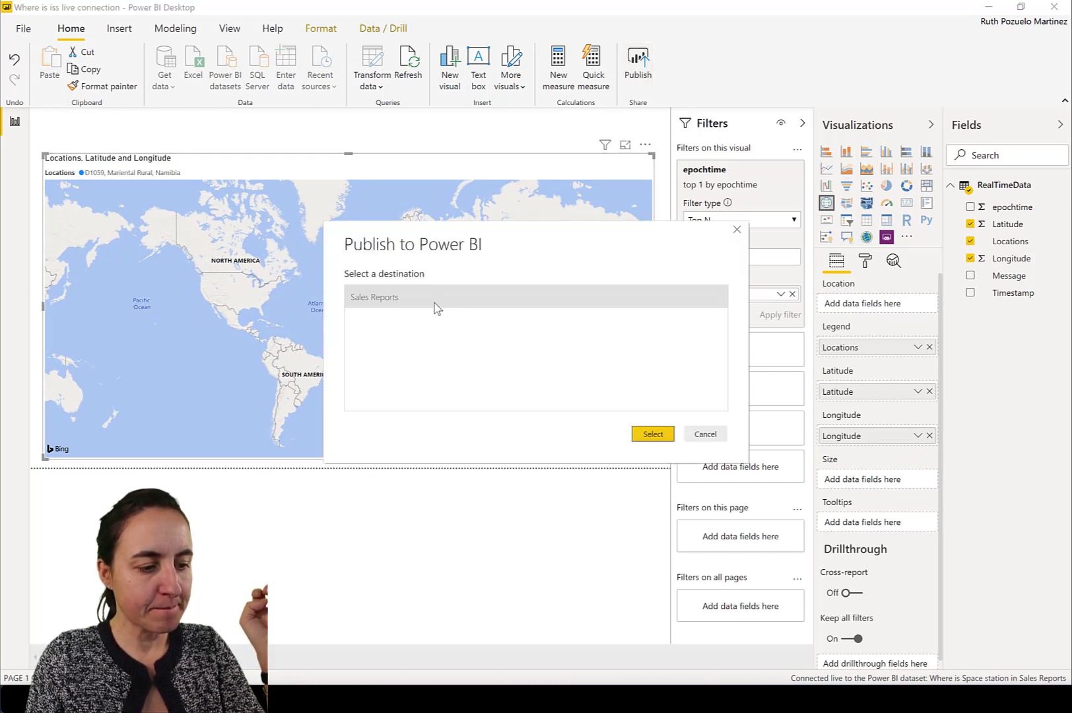
{"action": "left_click", "coordinate": [655, 435]}
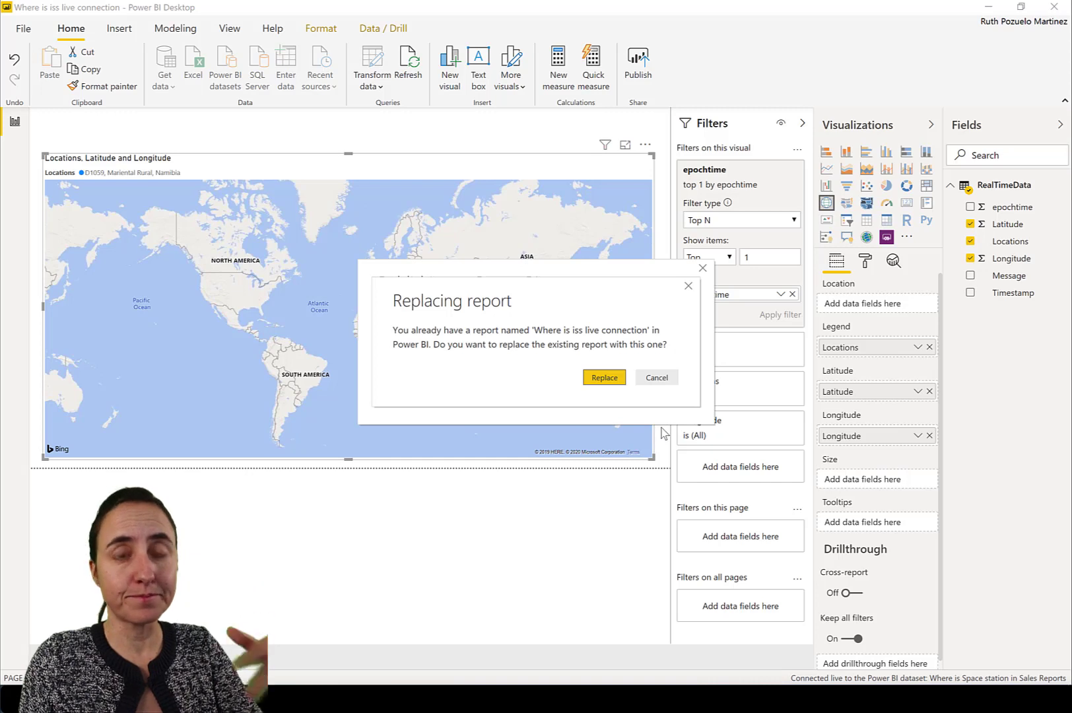
{"action": "left_click", "coordinate": [608, 380]}
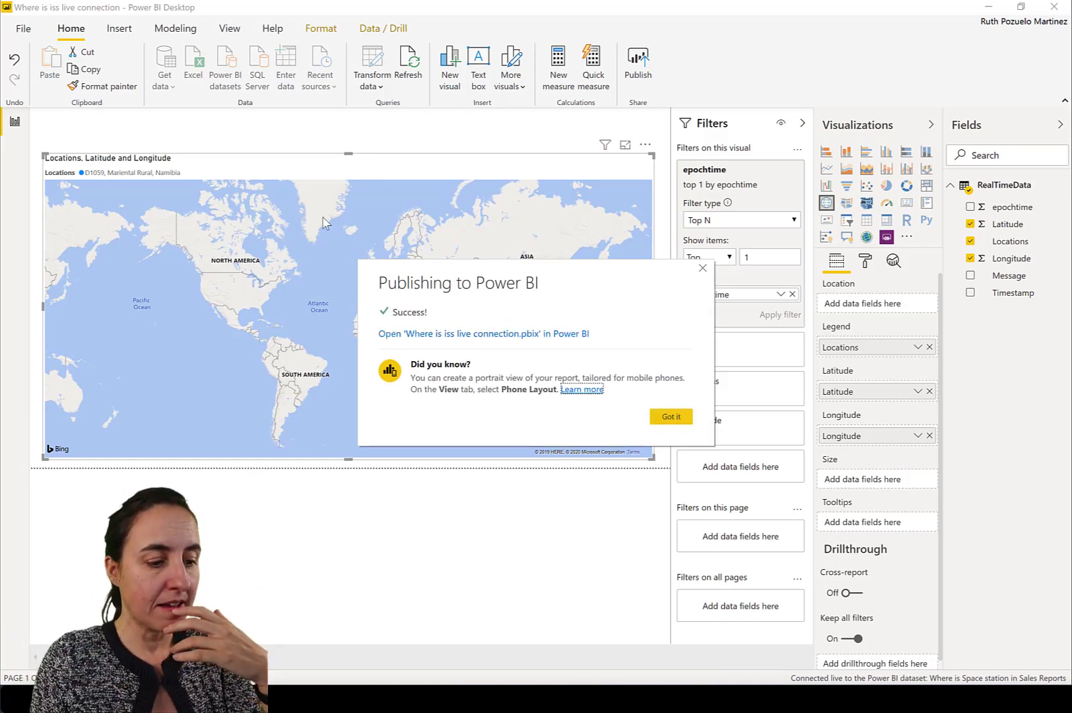
Open the published report in the Power BI service and pin its map to the existing space station dashboard.
{"action": "left_click", "coordinate": [489, 336]}
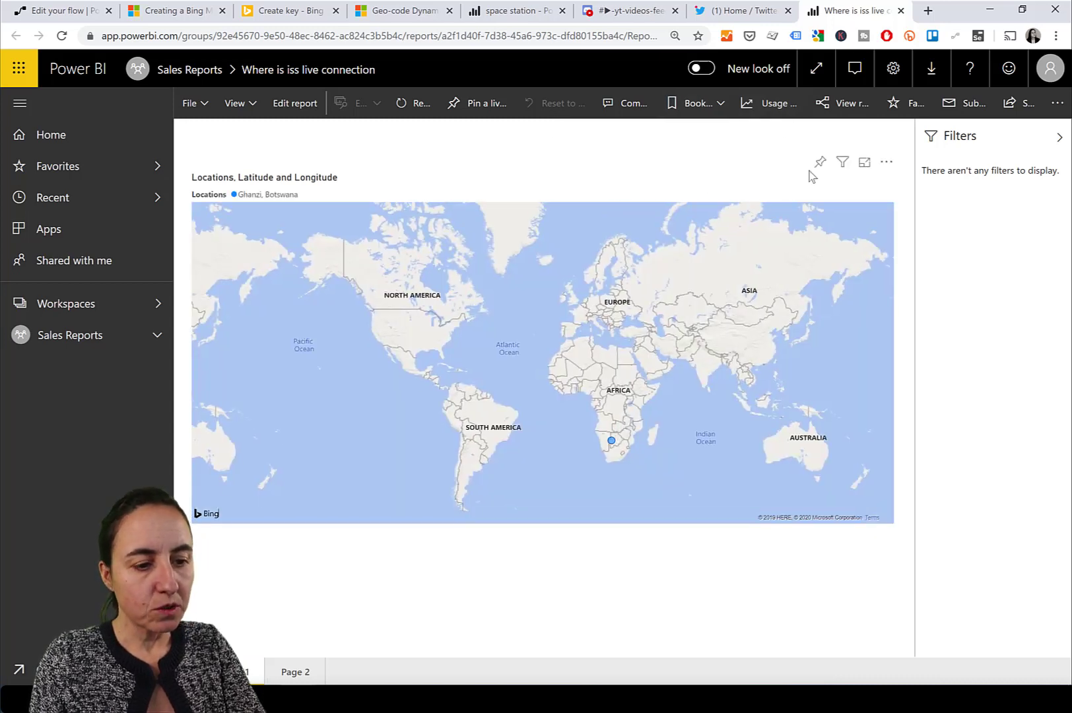
{"action": "left_click", "coordinate": [819, 165]}
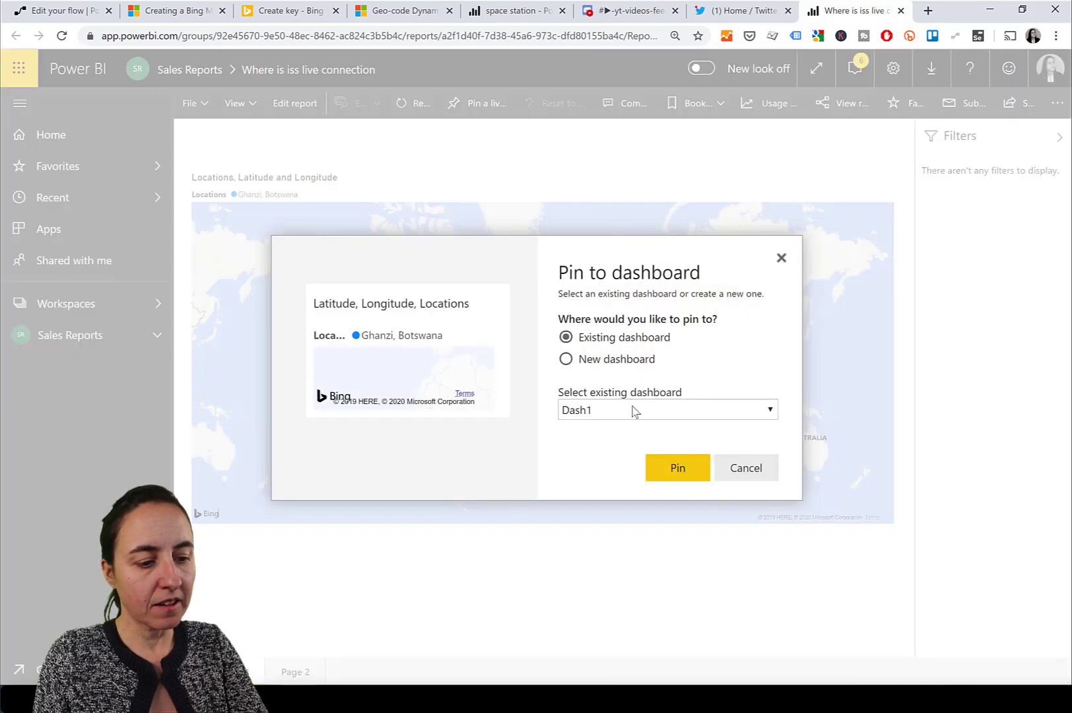
{"action": "left_click", "coordinate": [624, 413]}
{"action": "left_click", "coordinate": [612, 452]}
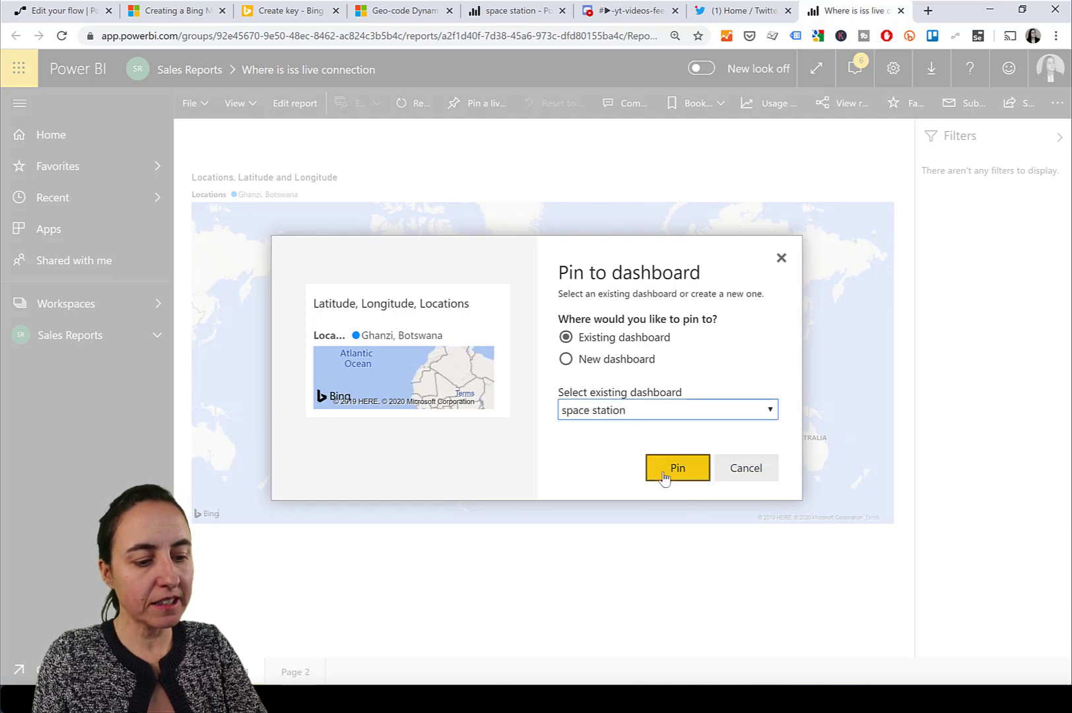
{"action": "left_click", "coordinate": [666, 475]}
Go to the space station dashboard and delete the old Longitude, Latitude, Location map tile.
{"action": "left_click", "coordinate": [954, 202]}
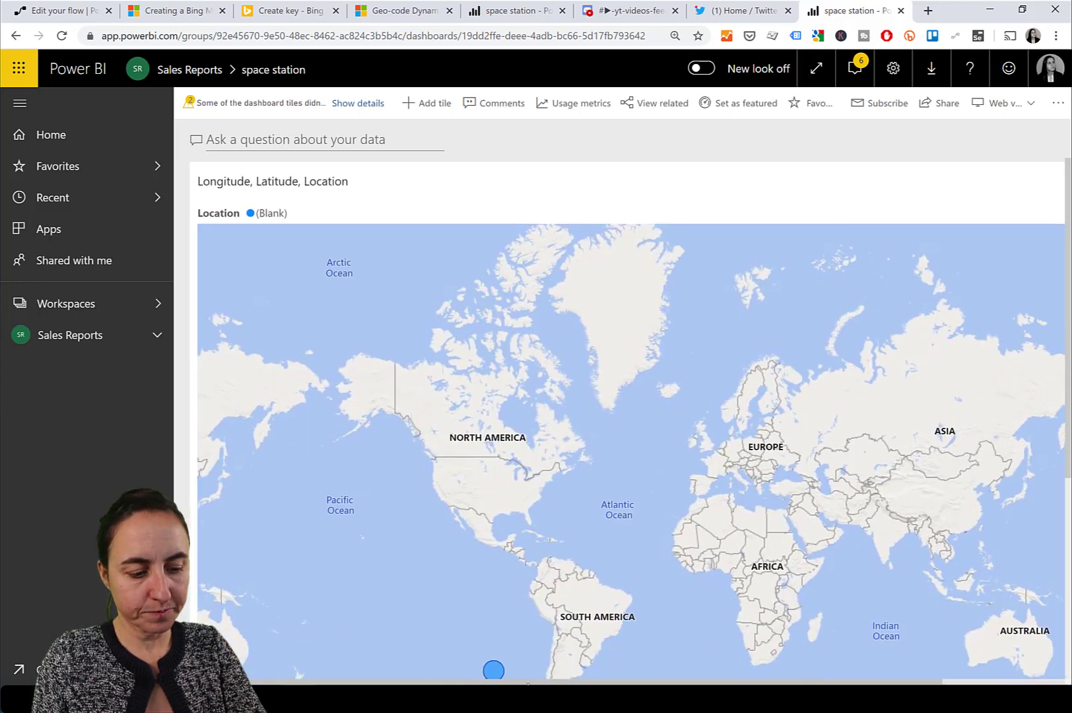
{"action": "left_click", "coordinate": [961, 682]}
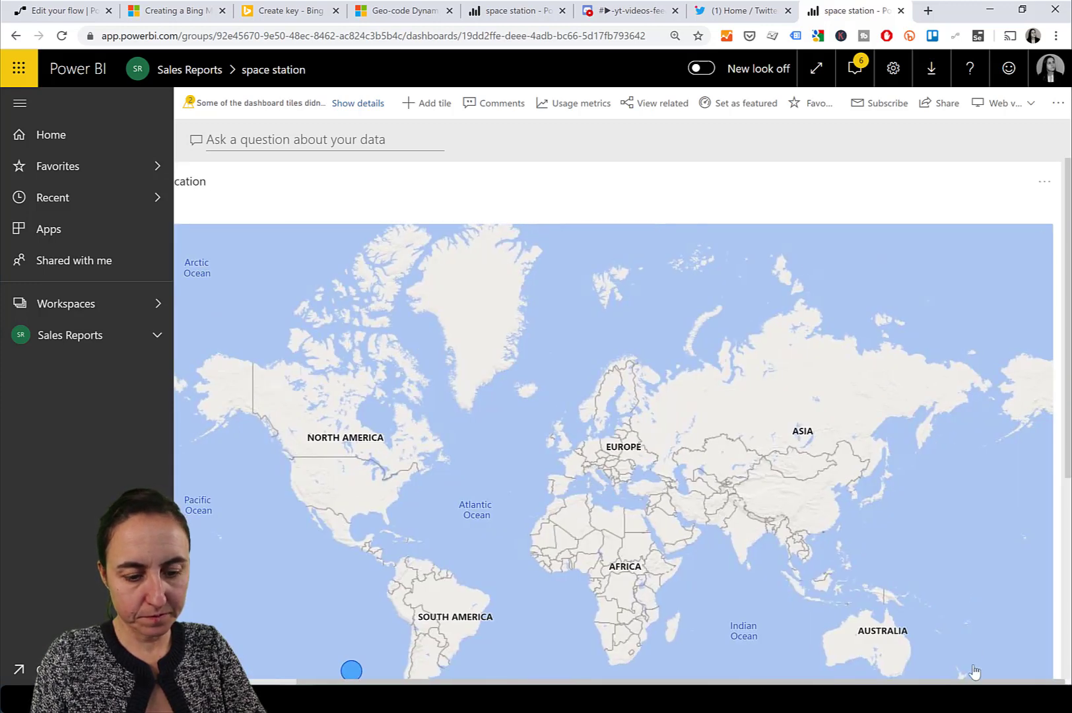
{"action": "left_click", "coordinate": [1044, 188]}
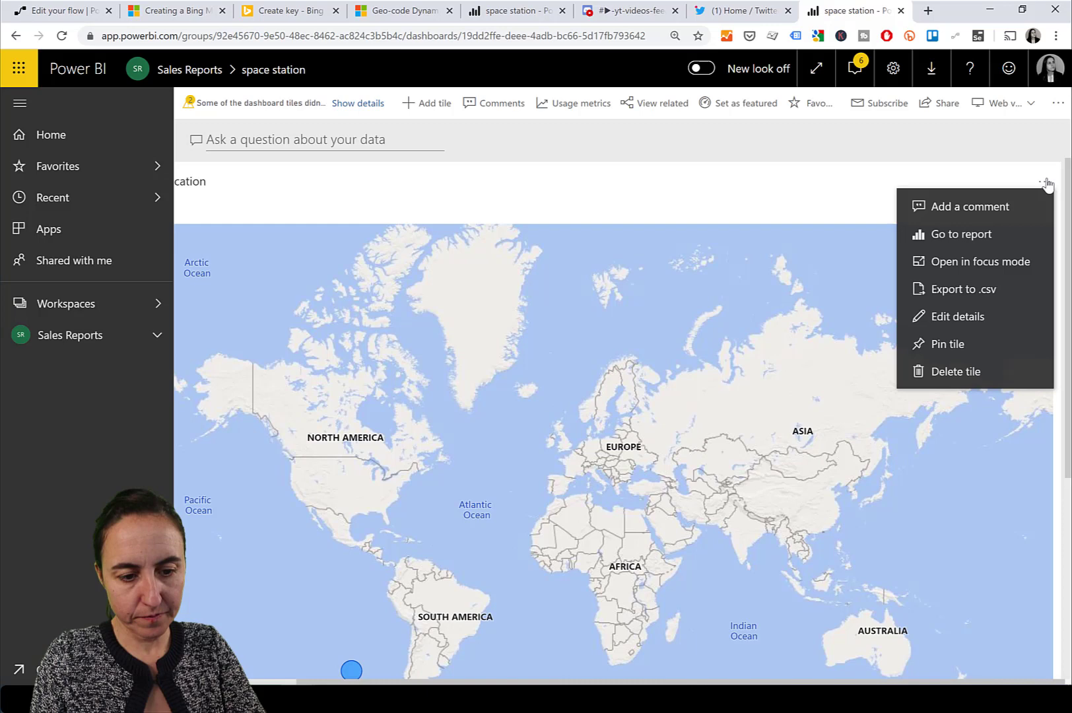
{"action": "left_click", "coordinate": [963, 373]}
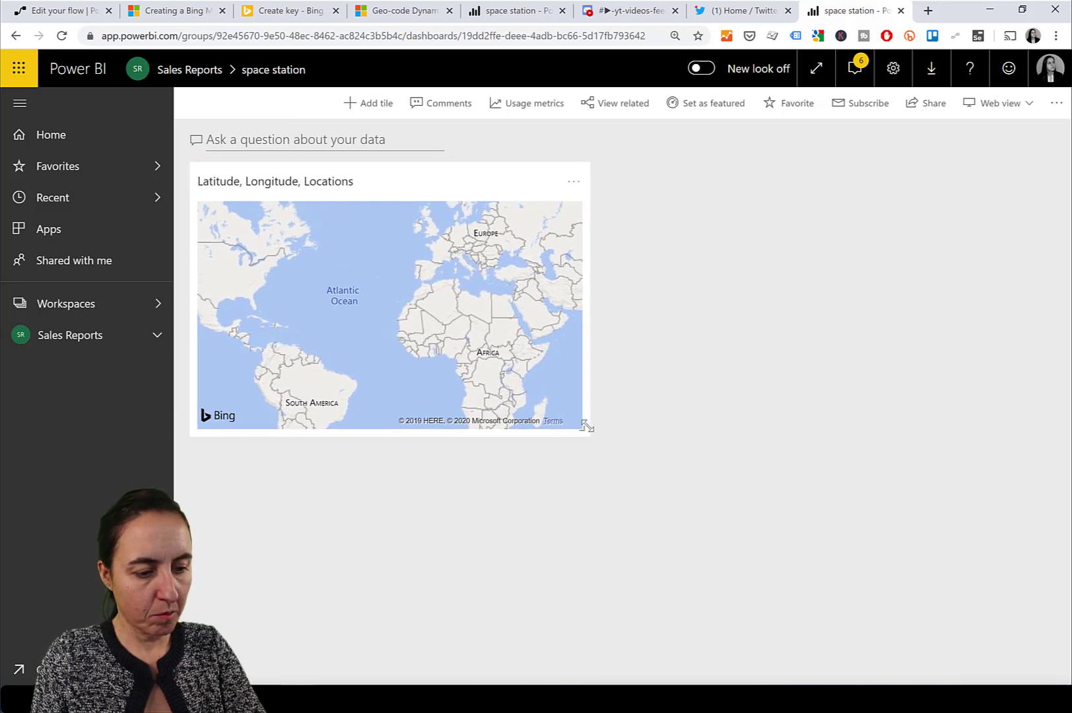
Enlarge the Latitude, Longitude, Locations map tile on the dashboard and open its underlying report.
{"action": "left_click_drag", "start_coordinate": [586, 425], "coordinate": [870, 596]}
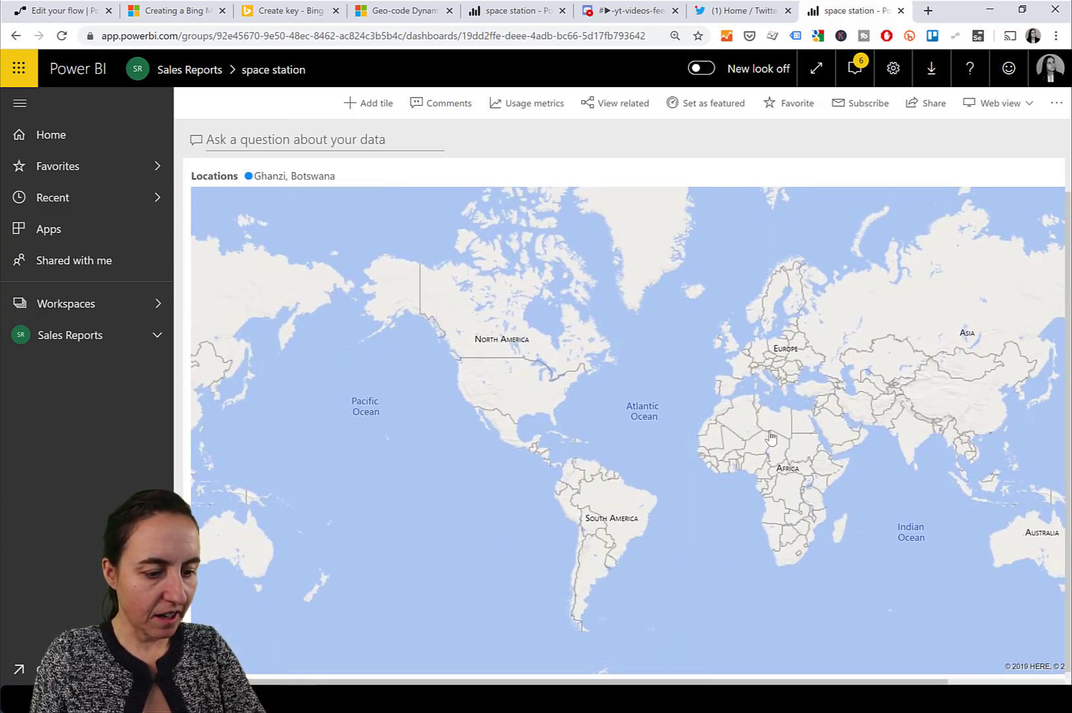
{"action": "scroll", "coordinate": [858, 507], "scroll_direction": "down", "scroll_amount": 1}
{"action": "left_click", "coordinate": [821, 471]}
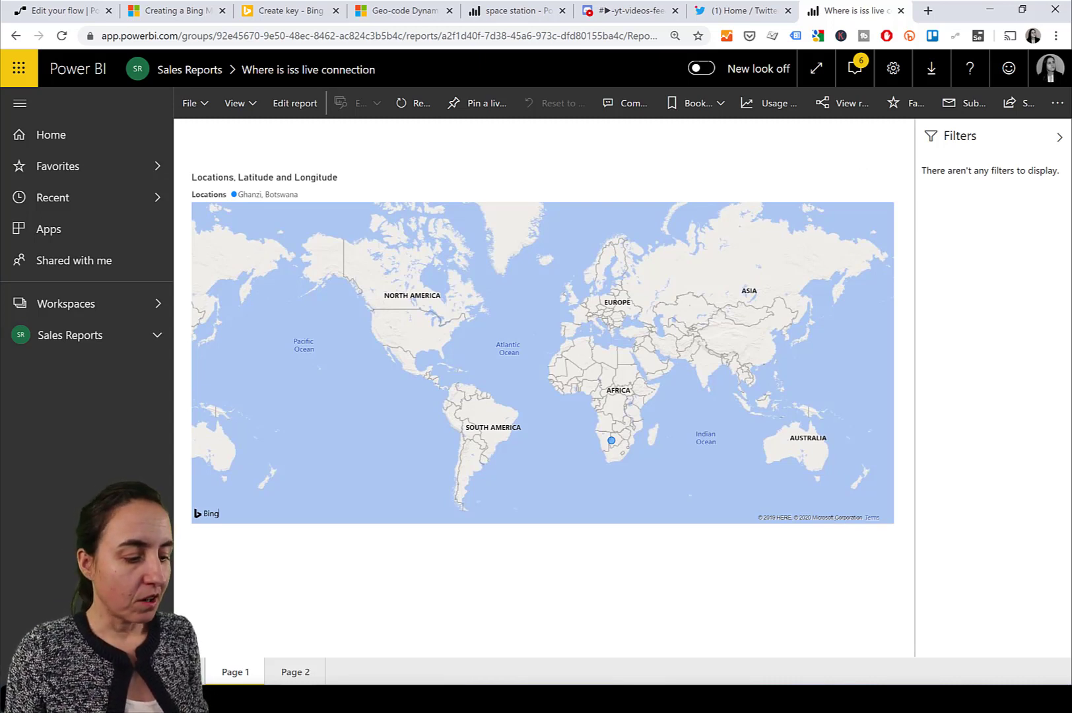
Switch to Power BI Desktop, dismiss the publishing dialog, and view the column properties of the Locations field.
{"action": "key", "text": "alt+Tab"}
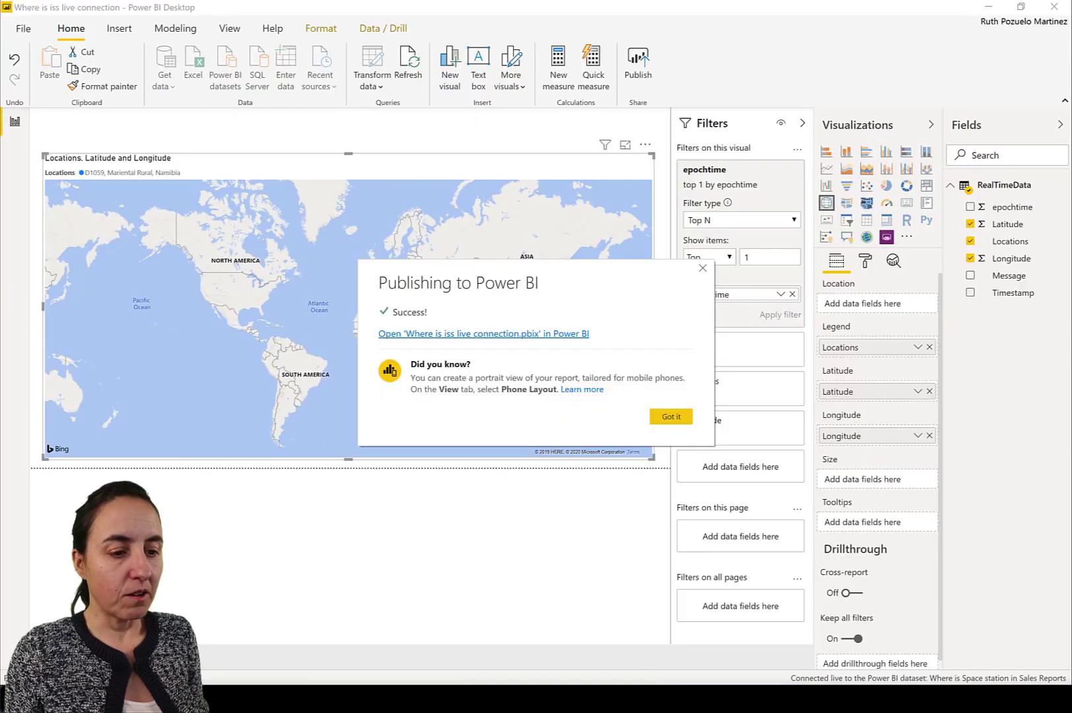
{"action": "left_click", "coordinate": [670, 417]}
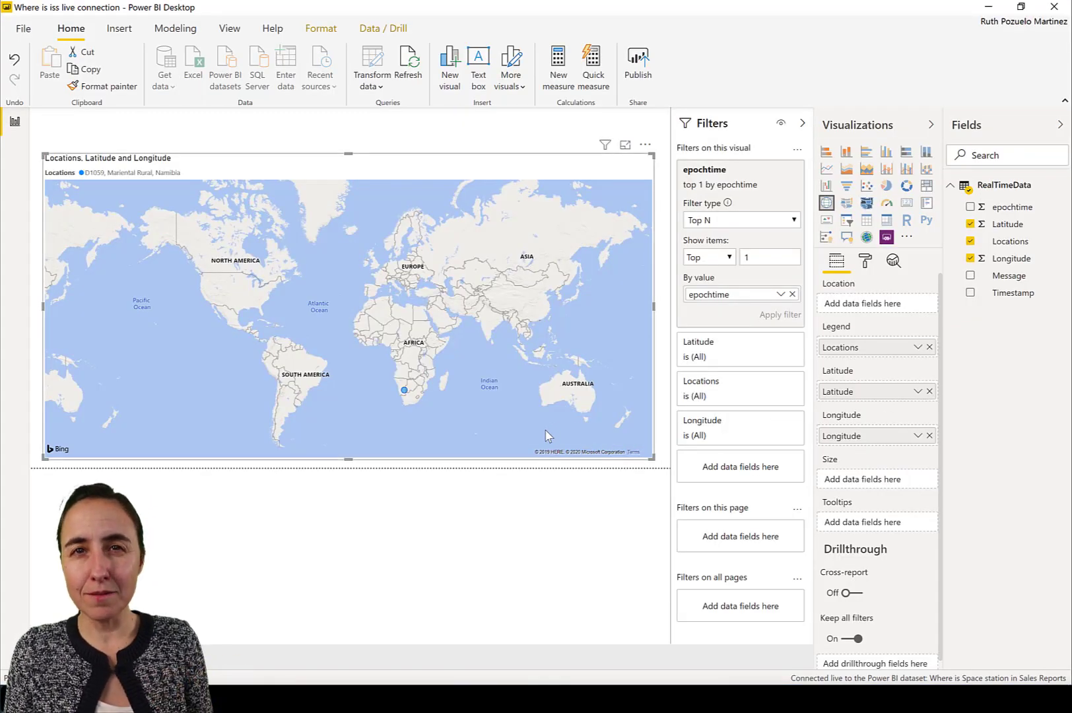
{"action": "left_click", "coordinate": [1035, 246]}
{"action": "left_click", "coordinate": [530, 27]}
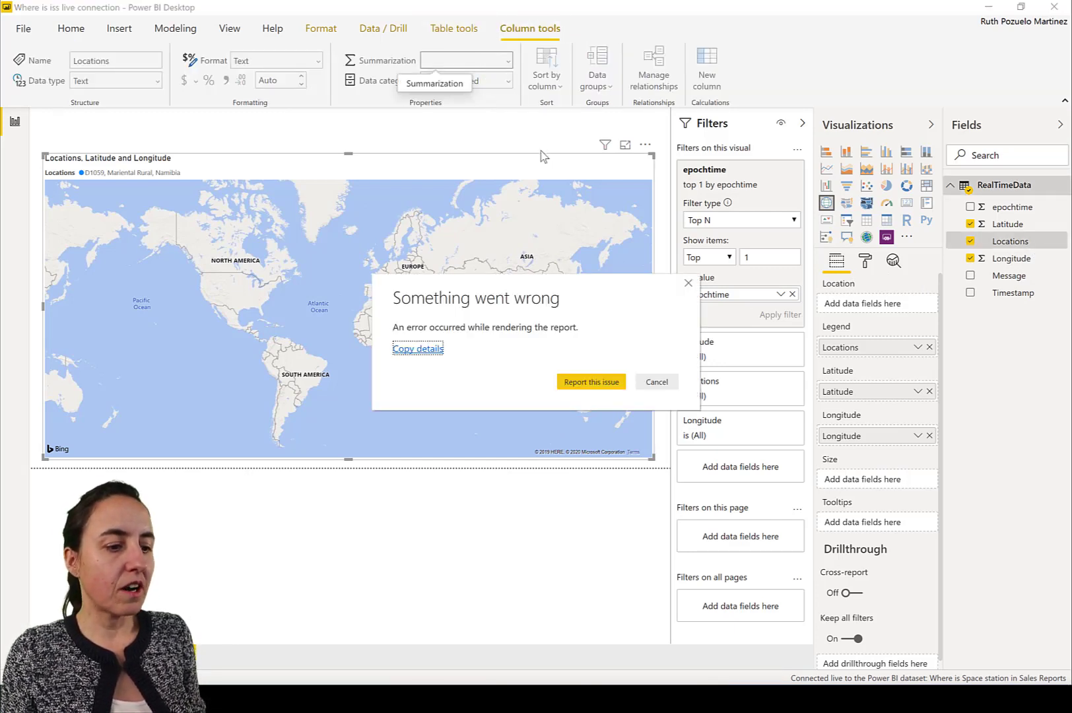
{"action": "left_click", "coordinate": [655, 380]}
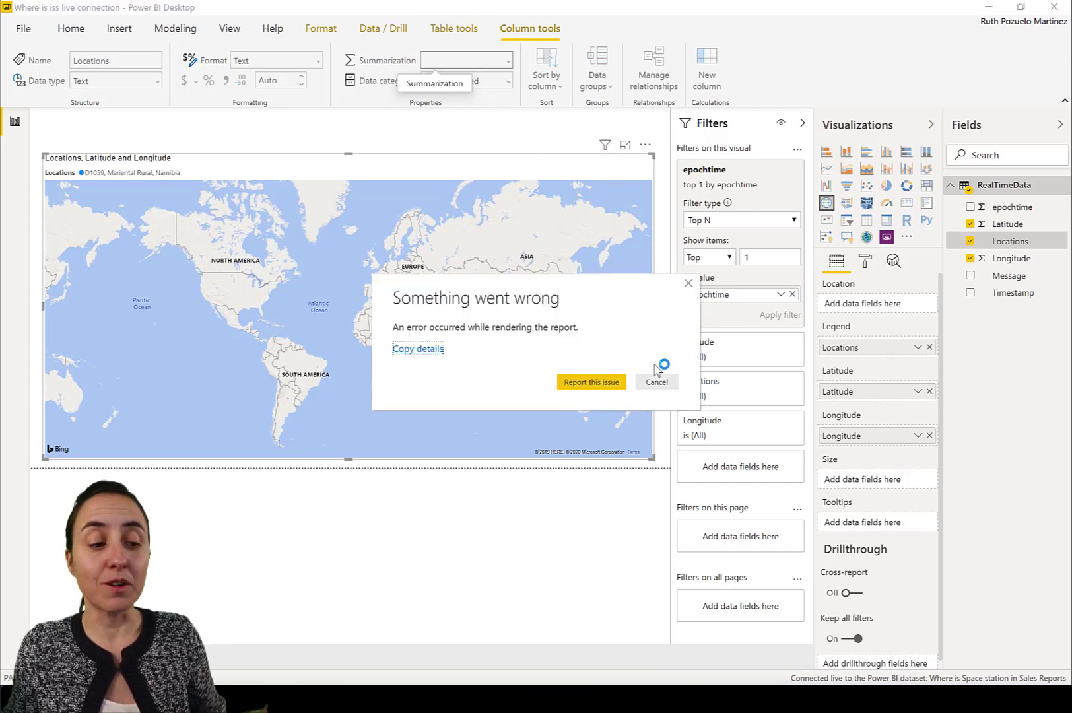
{"action": "left_click", "coordinate": [655, 381]}
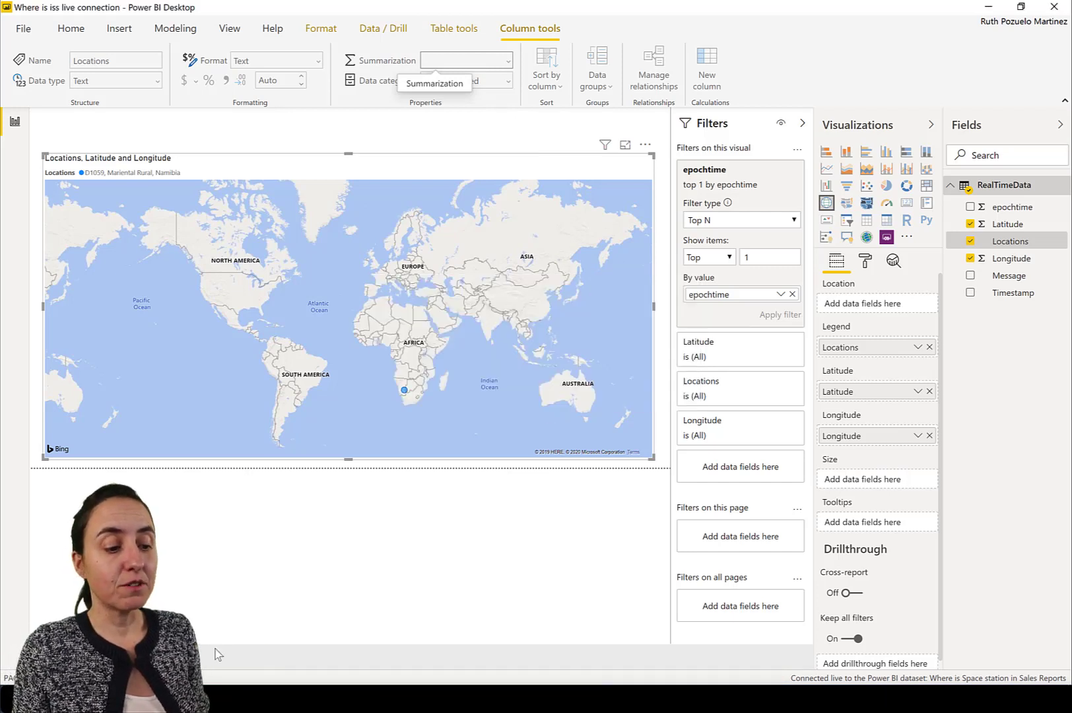